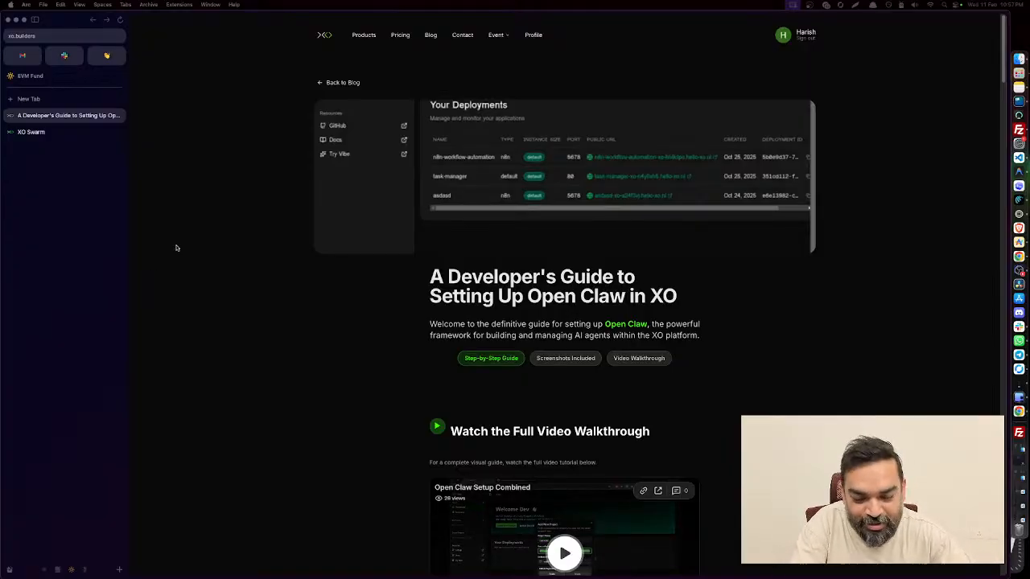
Open openclaw.ai in a new tab and look through its quick start, features and integrations.
key("super+t")
type("o")
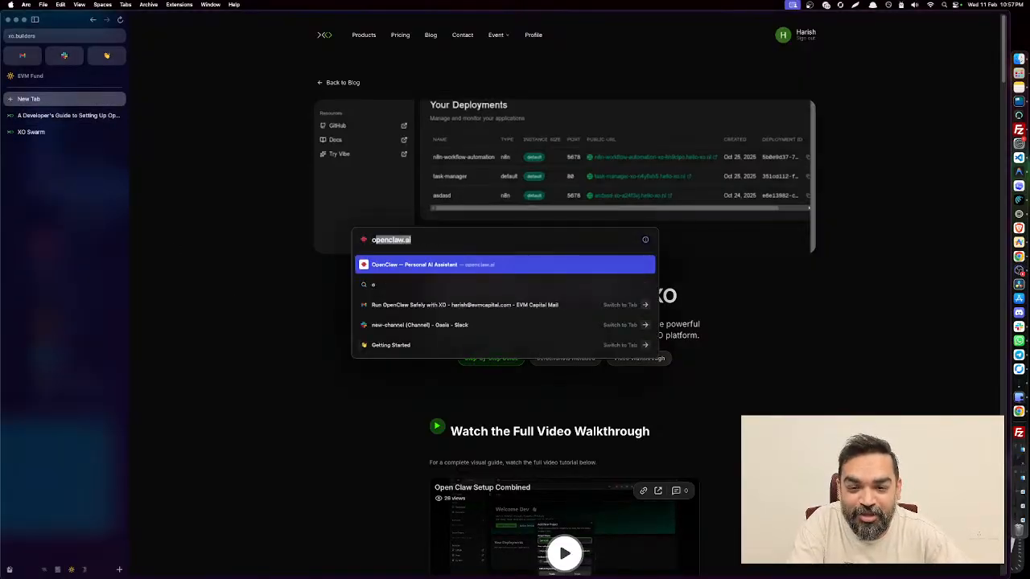
type("penclaw.ai")
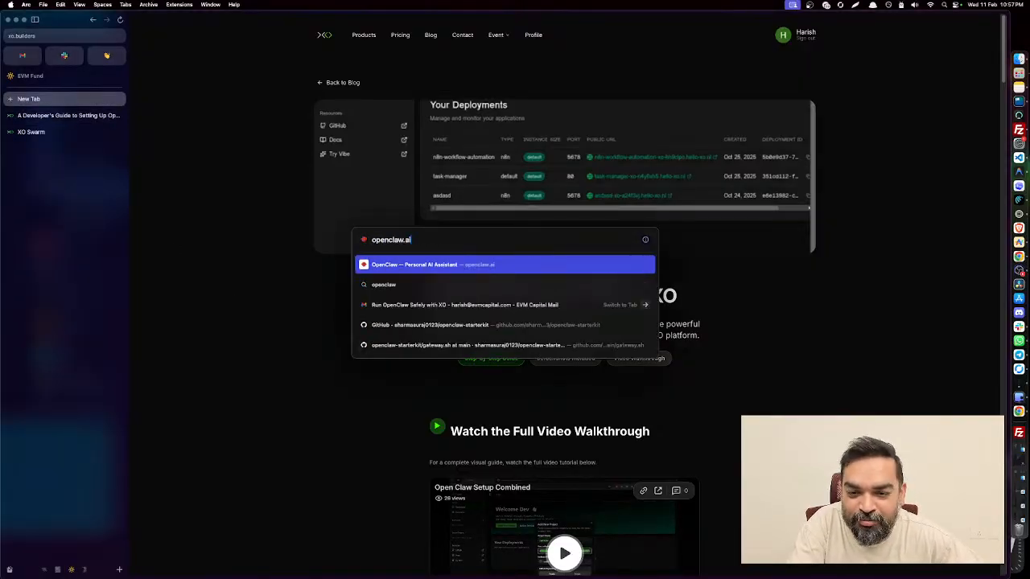
key("Return")
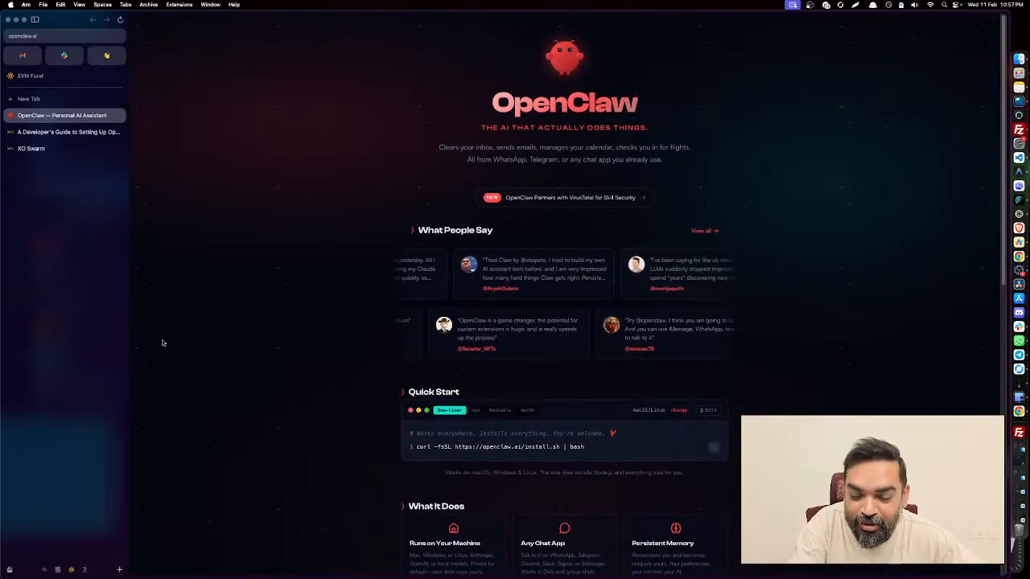
scroll(636, 378, "down", 5)
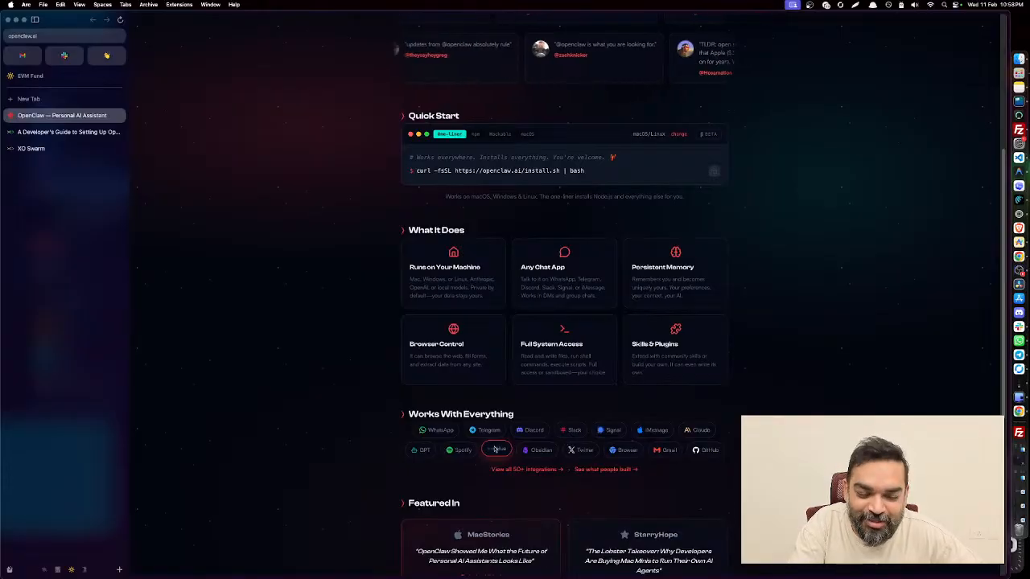
scroll(483, 447, "down", 3)
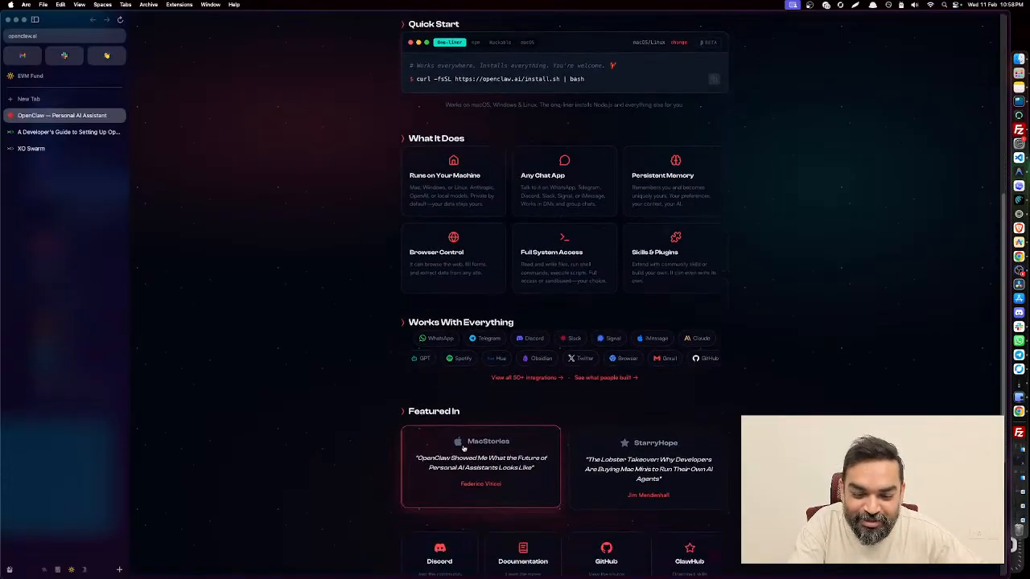
scroll(462, 447, "down", 2)
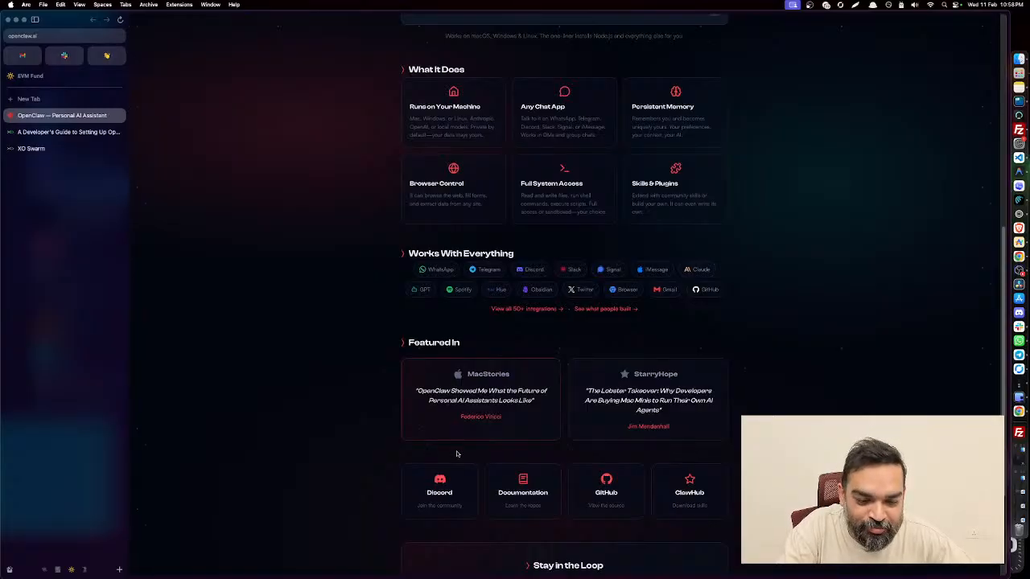
Switch to the XO Swarm dashboard and enlarge the page to 175%.
left_click(47, 150)
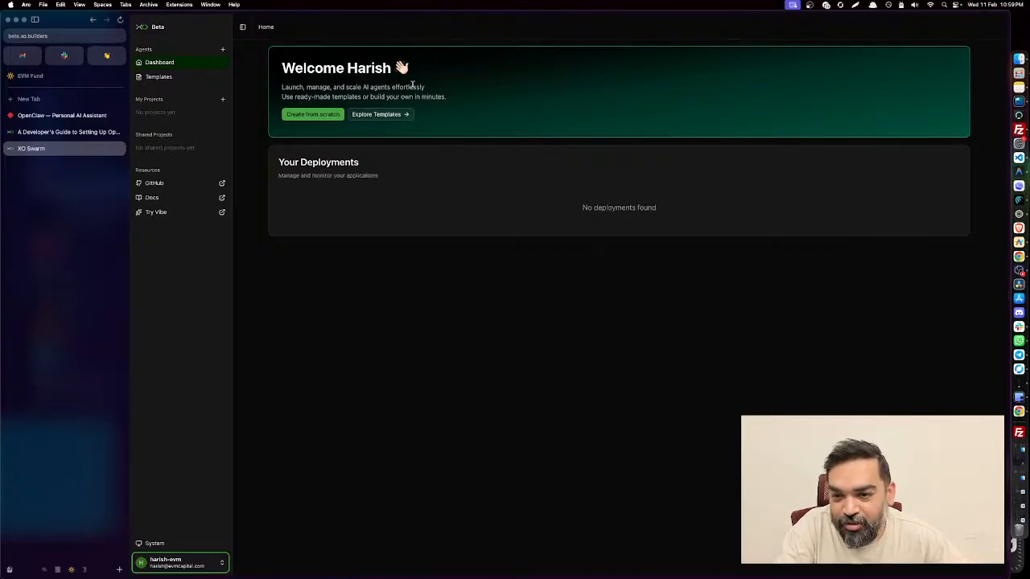
key("super+equal")
key("super+equal")
key("super+equal")
key("super+equal")
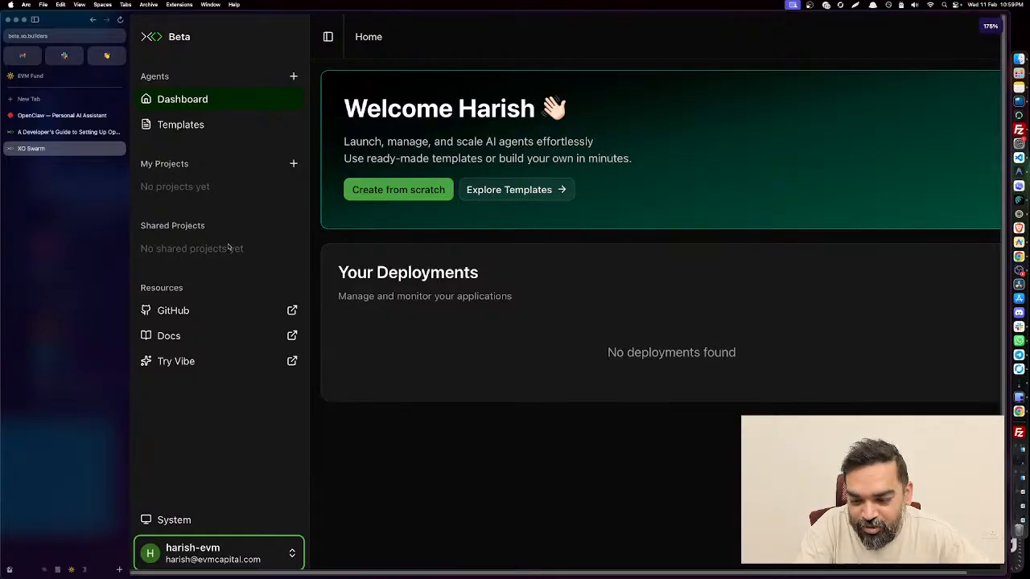
Skim the step-by-step instructions in the developer's guide to setting up Open Claw in XO.
left_click(100, 132)
scroll(512, 245, "down", 5)
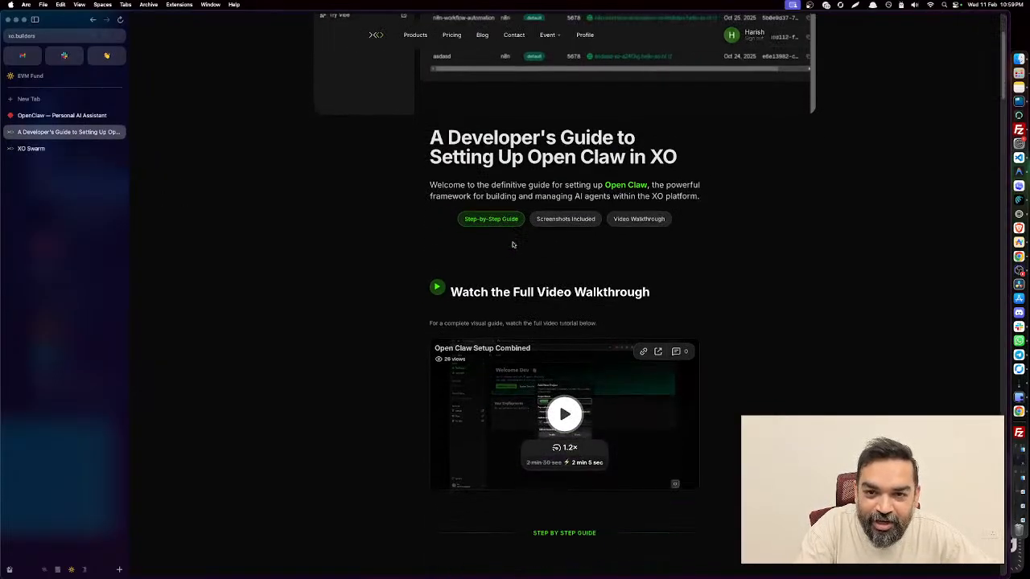
scroll(512, 245, "down", 15)
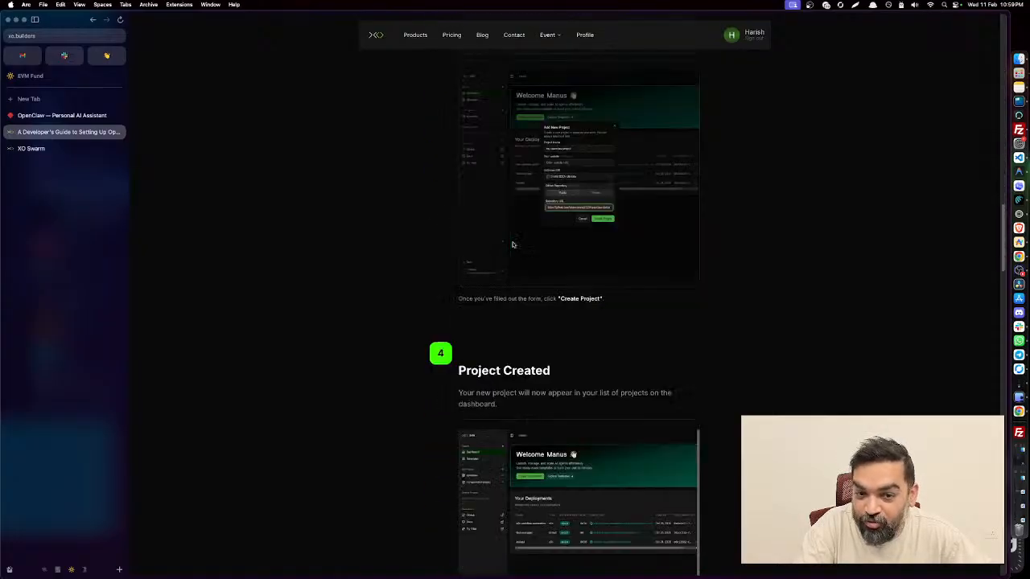
scroll(512, 245, "down", 9)
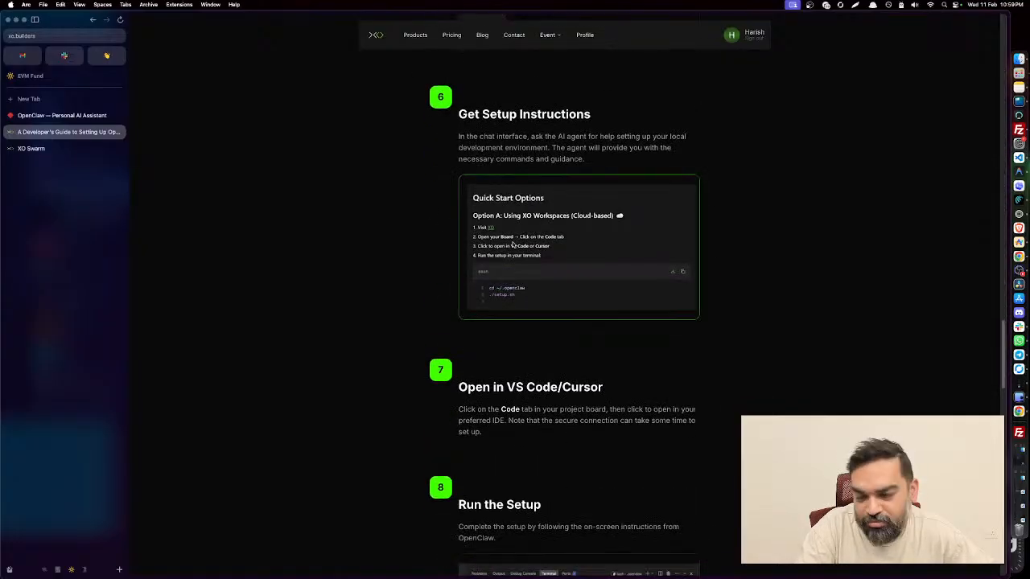
scroll(512, 245, "up", 20)
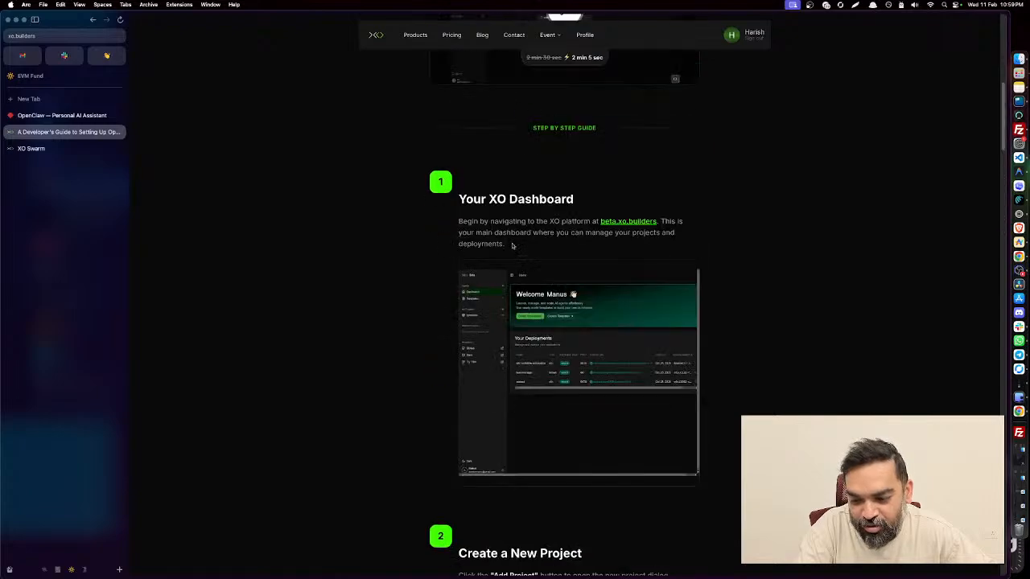
scroll(512, 245, "up", 10)
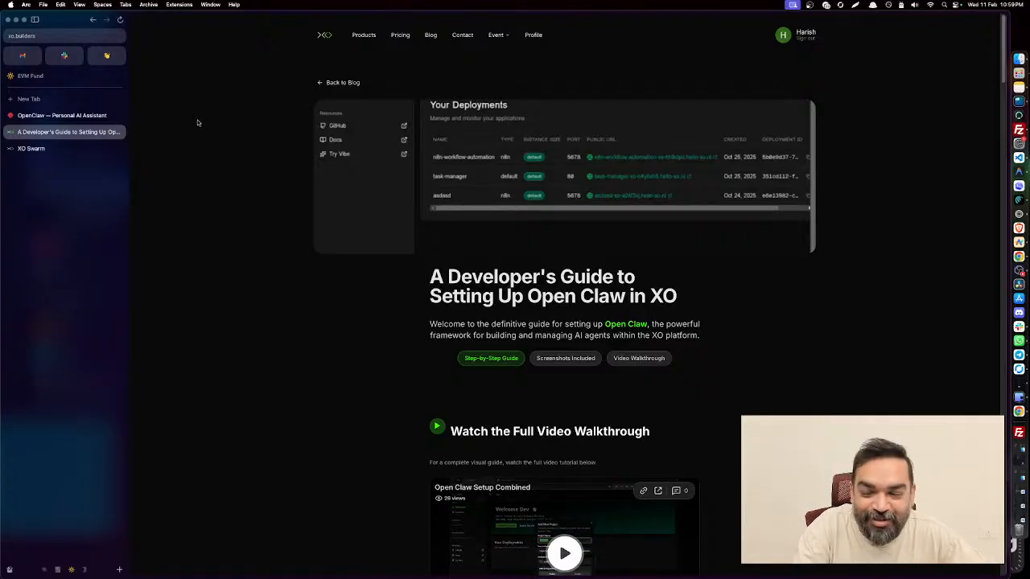
Start a new project in XO Swarm and name it OpenClaw-HK-Agent.
left_click(56, 148)
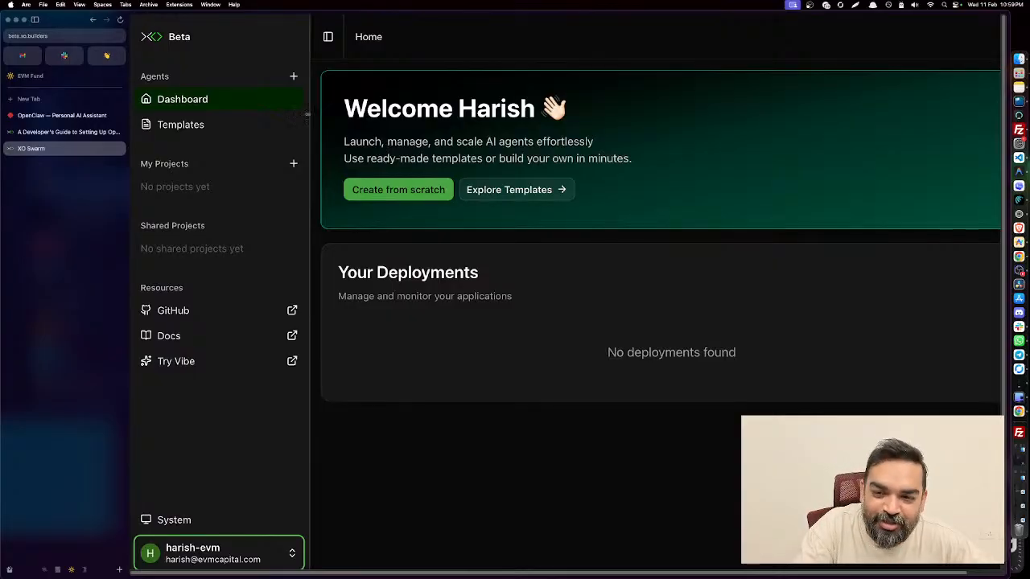
left_click(294, 164)
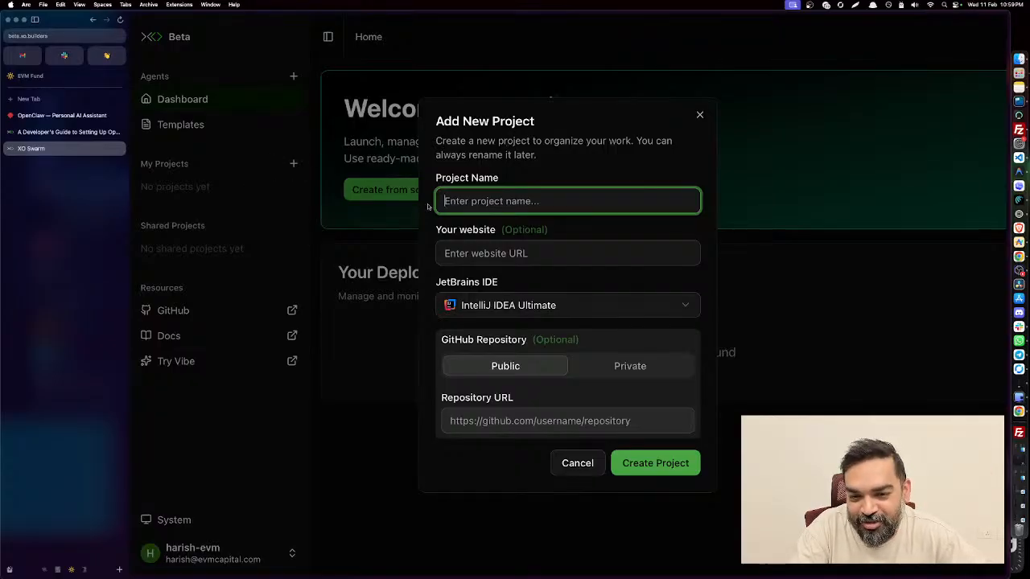
left_click(472, 201)
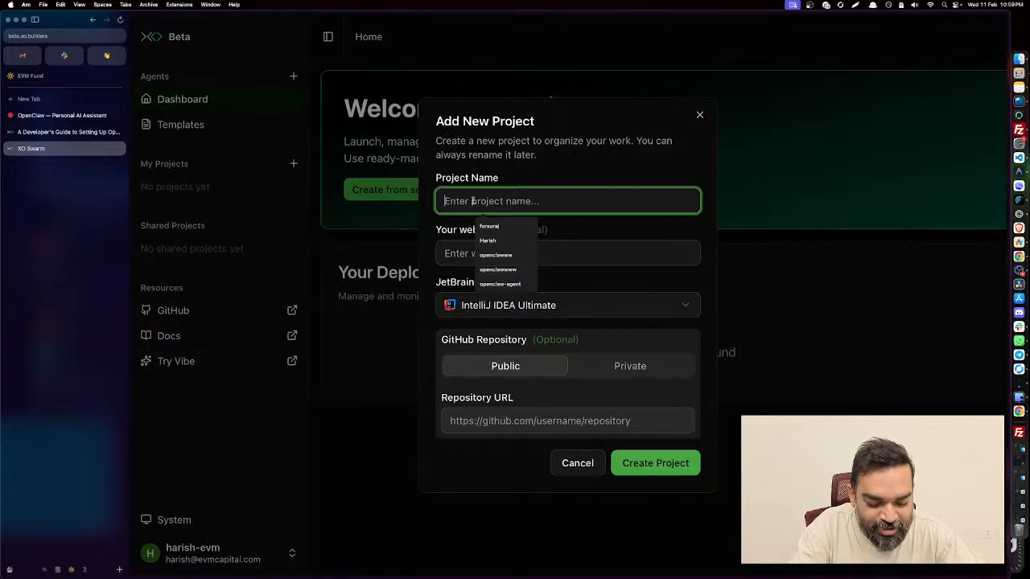
type("OpenClaw-")
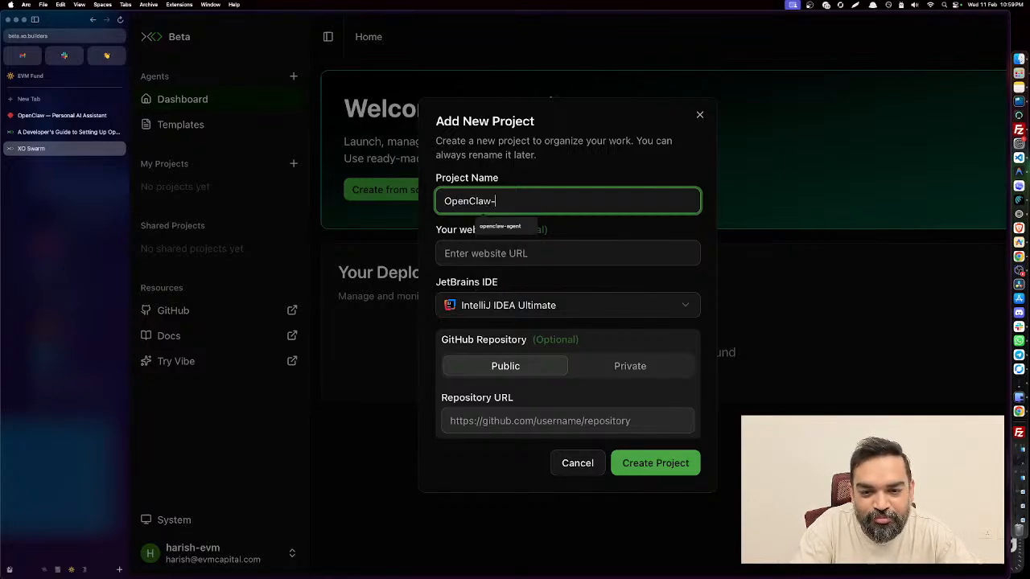
type("HK-Agent")
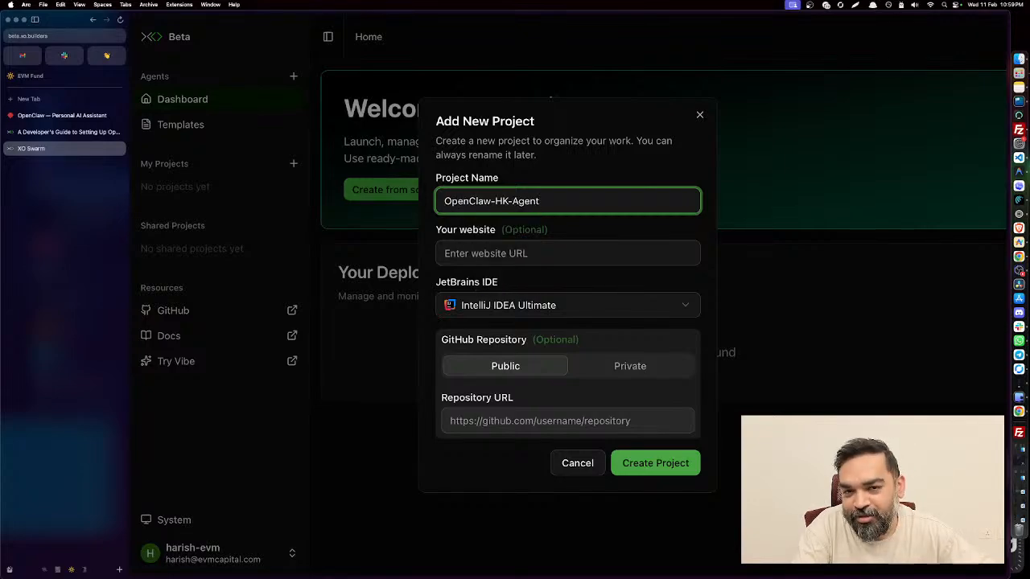
Find the starter repository address under Configure Your Project in the setup guide and select it for copying.
left_click(493, 248)
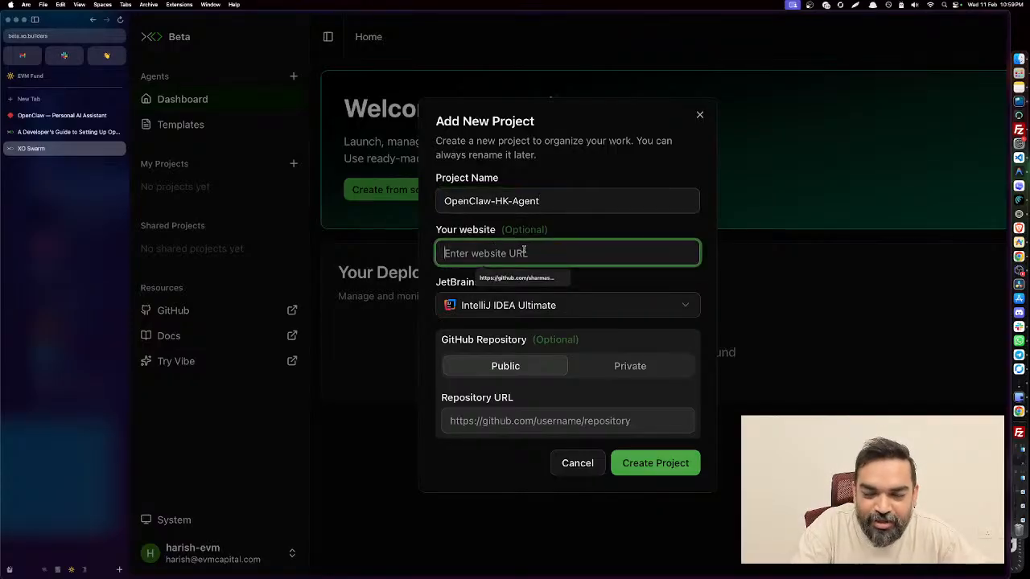
left_click(68, 132)
scroll(481, 292, "down", 10)
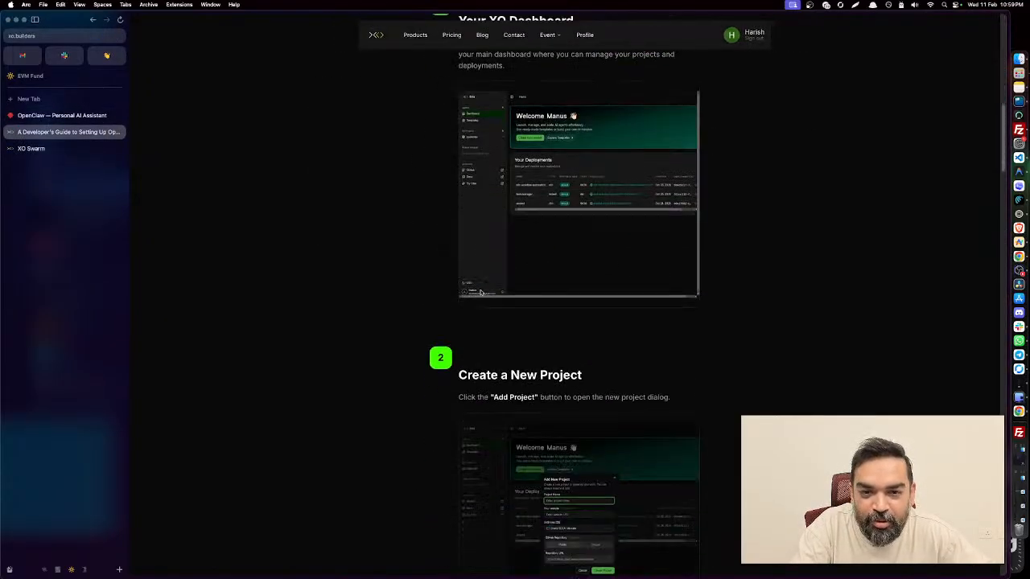
scroll(480, 292, "down", 2)
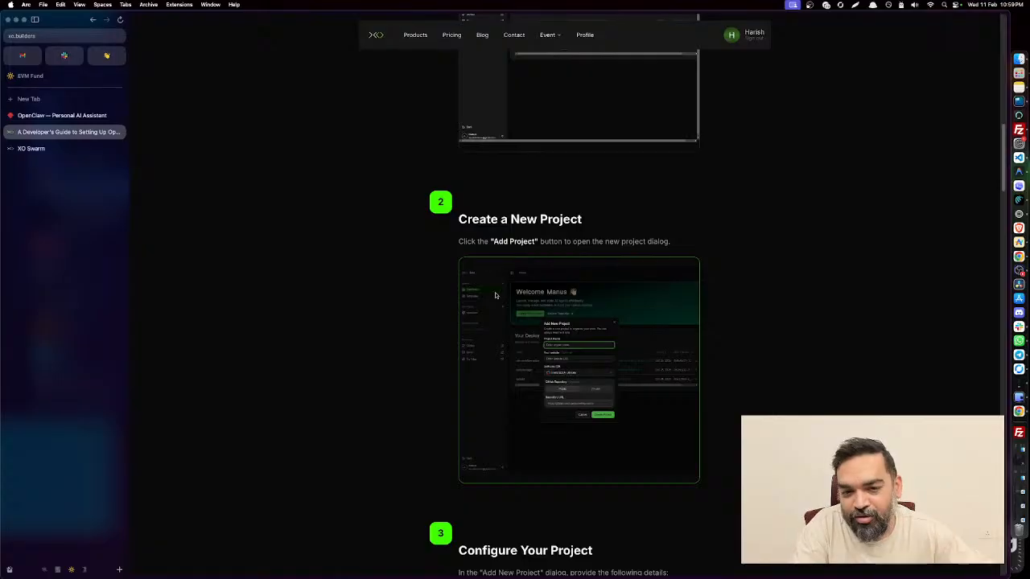
scroll(495, 296, "down", 5)
left_click_drag(692, 247, 644, 240)
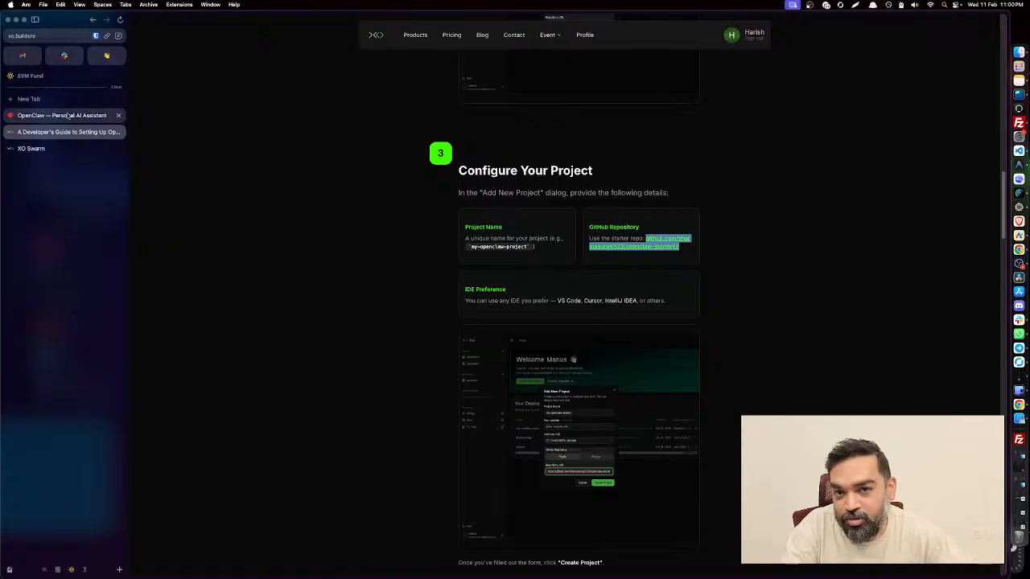
Set the new project's website to the full https GitHub address of the openclaw-starterkit repository.
left_click(41, 148)
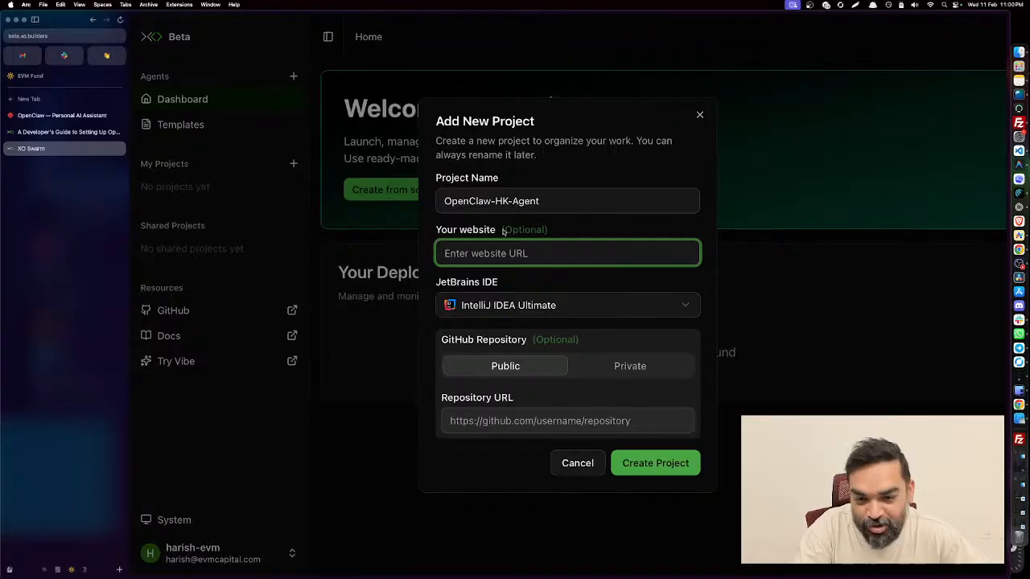
type("htt")
key("cmd+a")
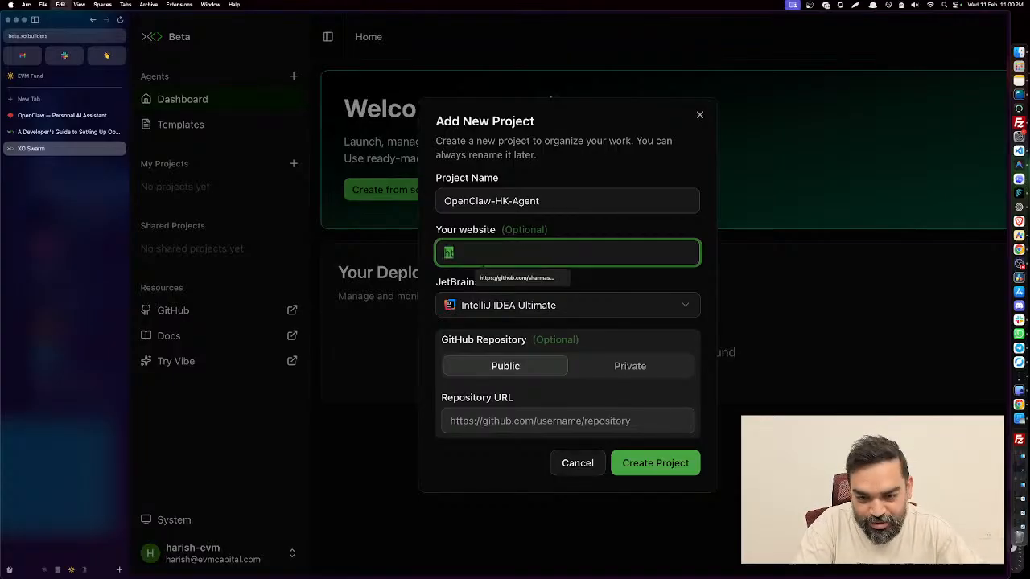
type("github.com/sharmasuraj0123/openclaw-starterkit")
key("cmd+a")
type("http")
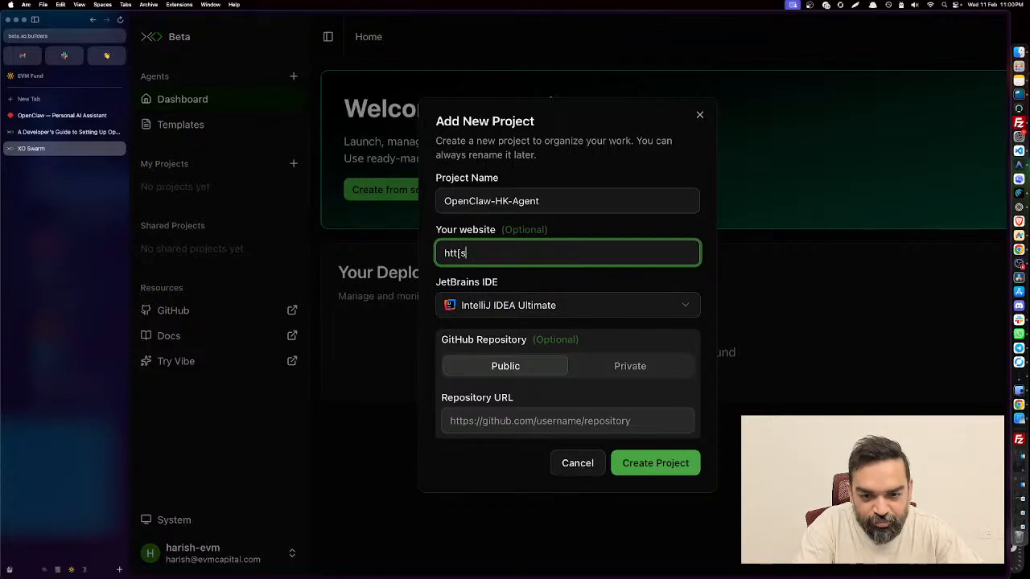
key("BackSpace")
type("ps://")
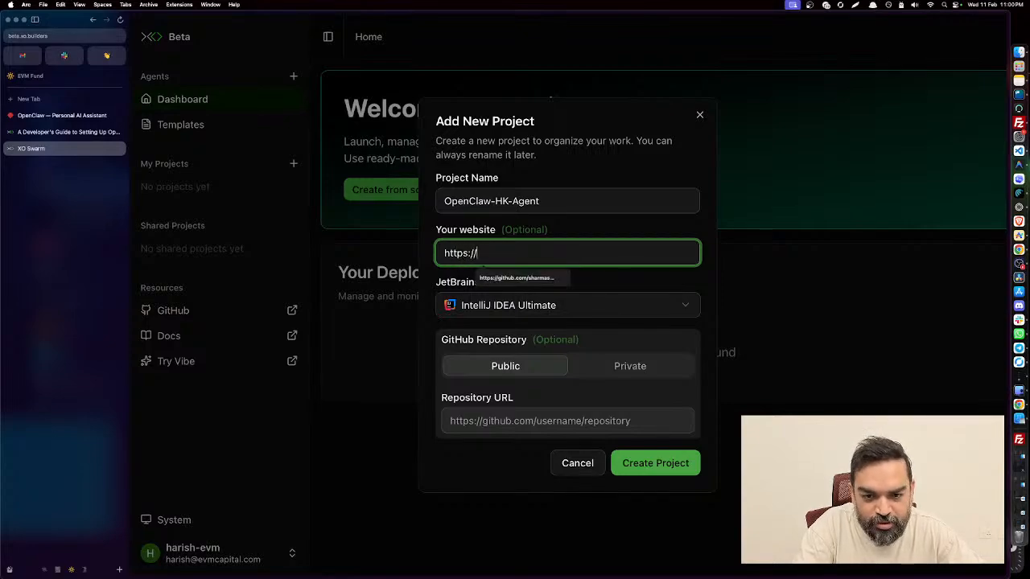
left_click(519, 277)
Copy the website address into the public GitHub repository URL and create the project.
key("cmd+a")
key("cmd+c")
left_click(558, 425)
key("cmd+v")
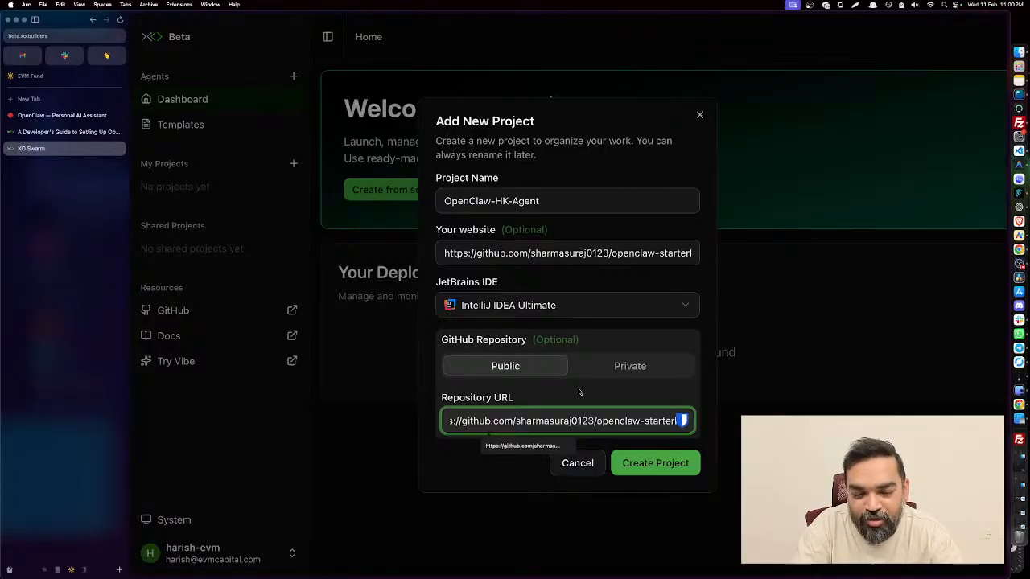
left_click(530, 480)
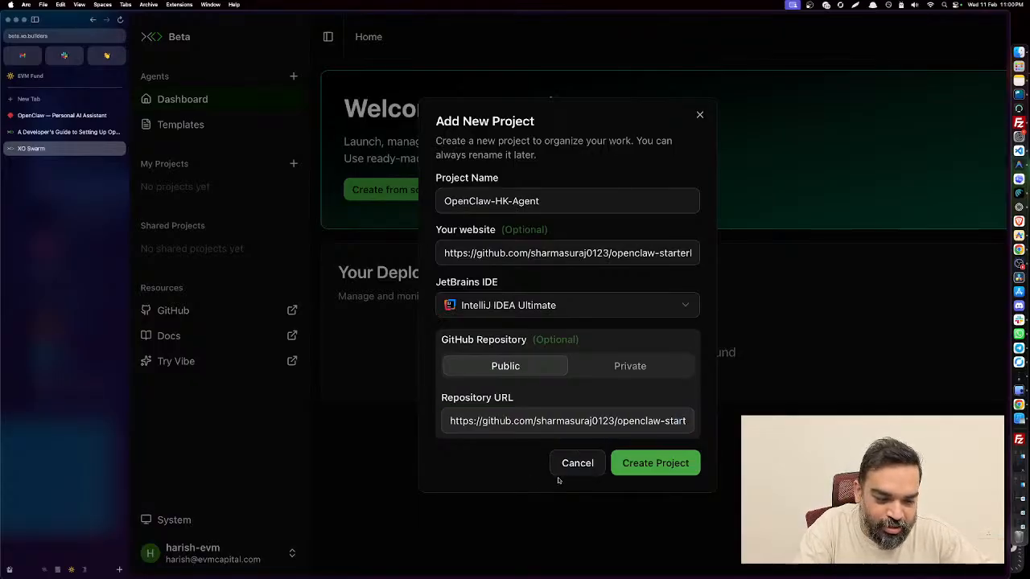
left_click(645, 465)
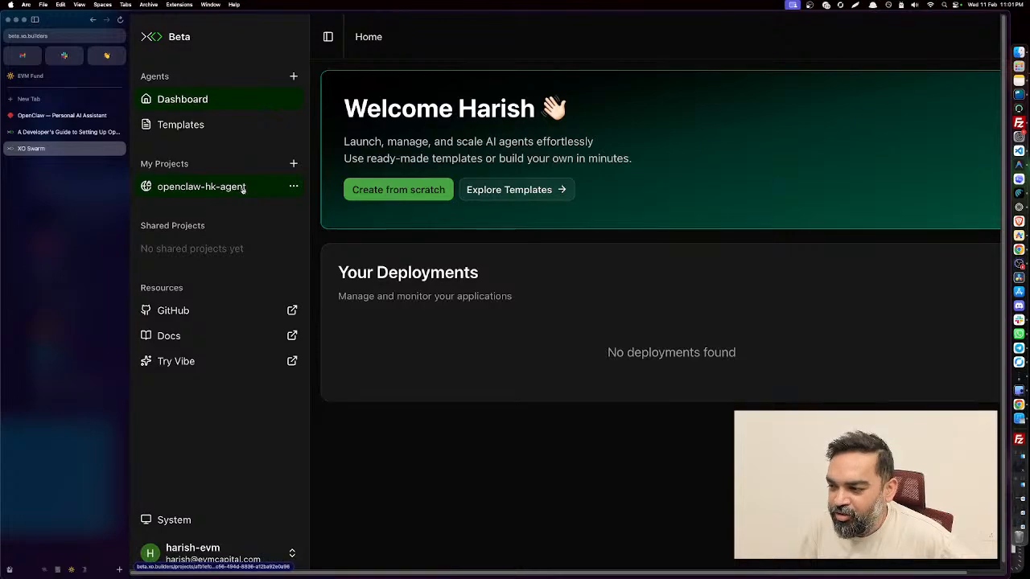
Open the openclaw-hk-agent project and look at its sharing options without granting anyone access.
left_click(242, 189)
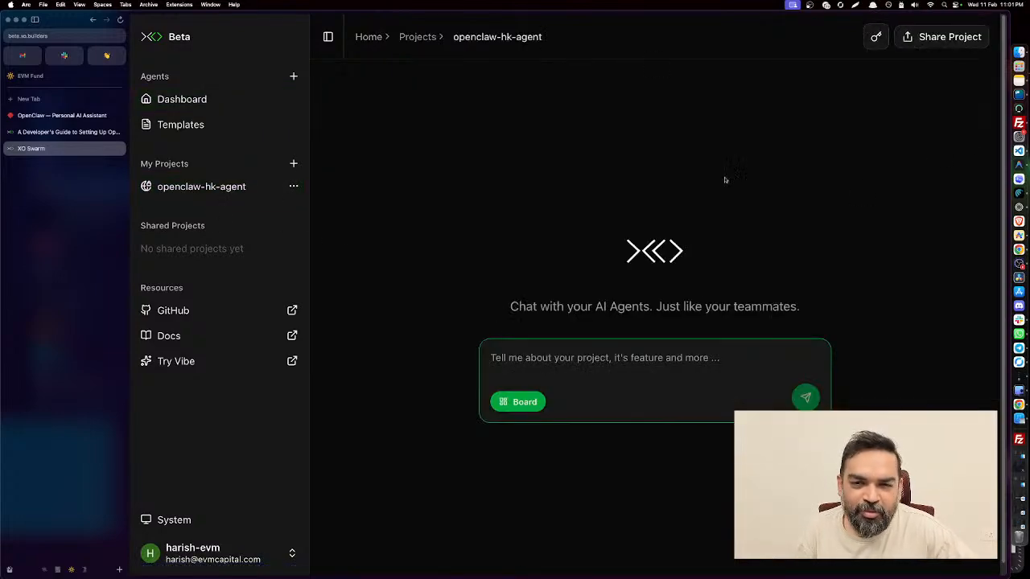
left_click(931, 35)
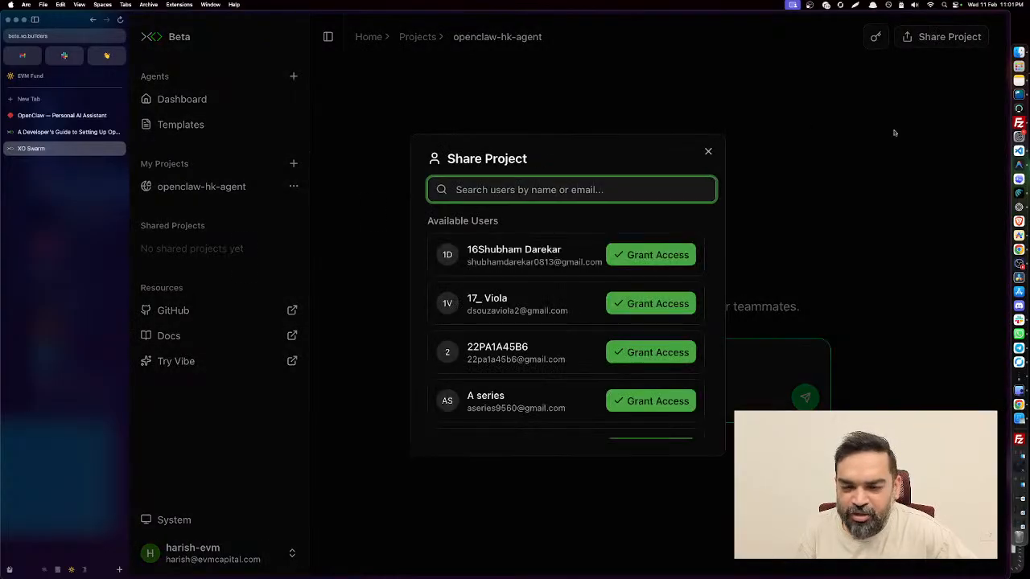
key("Escape")
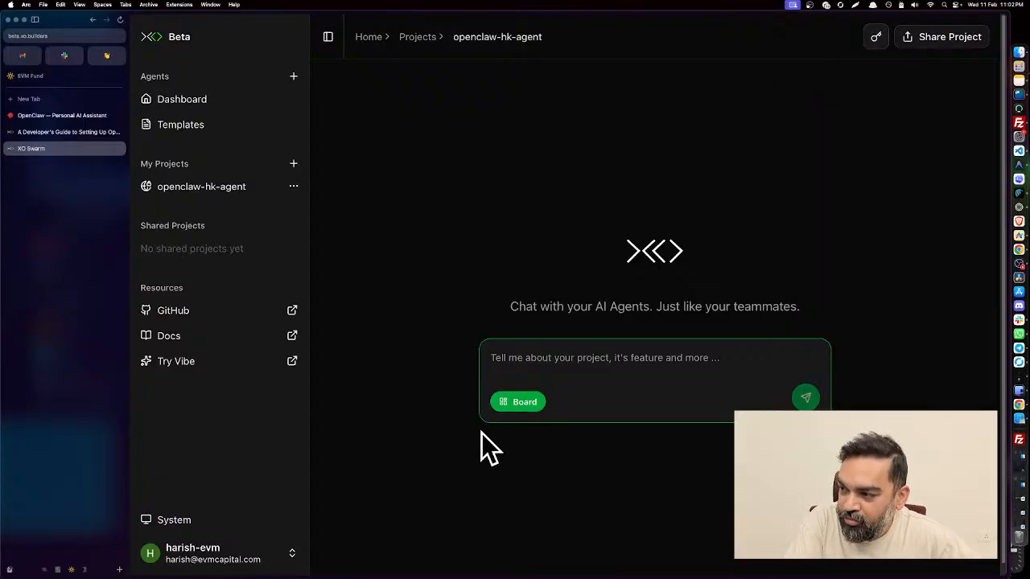
Review the stored memories on the project's board and bring up its code deployment details.
left_click(527, 404)
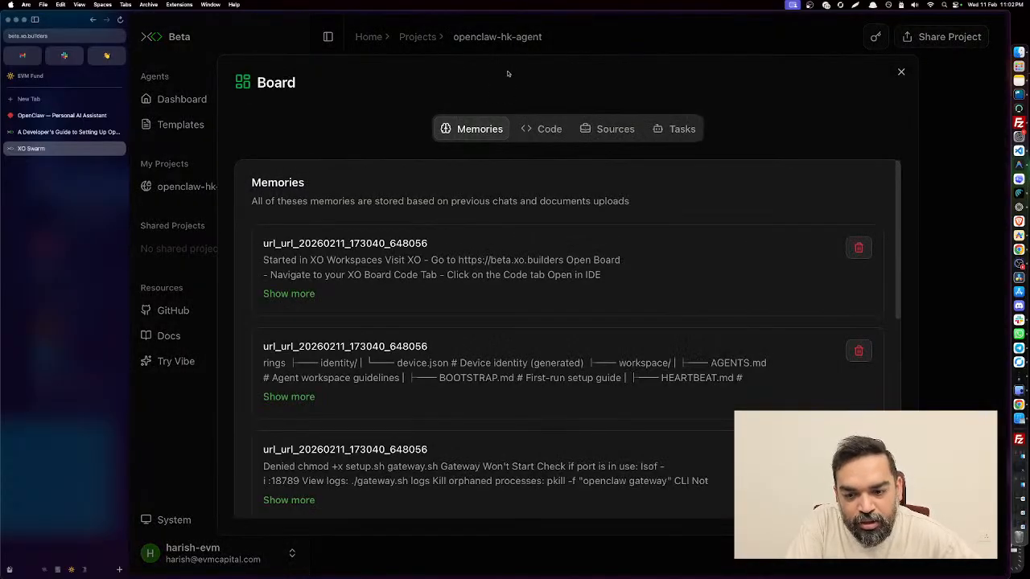
scroll(657, 422, "down", 5)
scroll(656, 419, "up", 6)
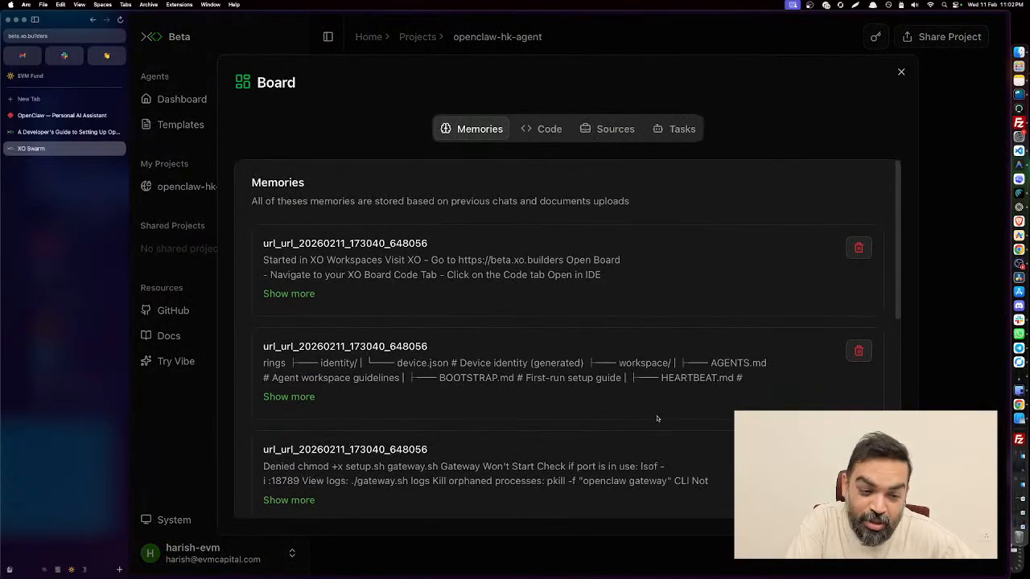
left_click(543, 136)
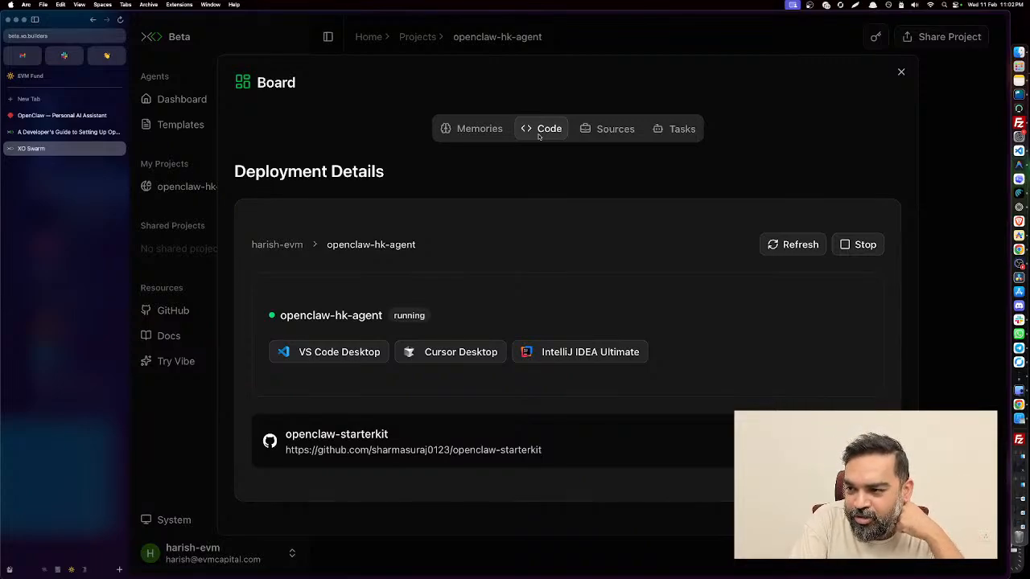
Enlarge the developer's guide to 125% and review its instructions from creating a new project through running the setup.
left_click(8, 134)
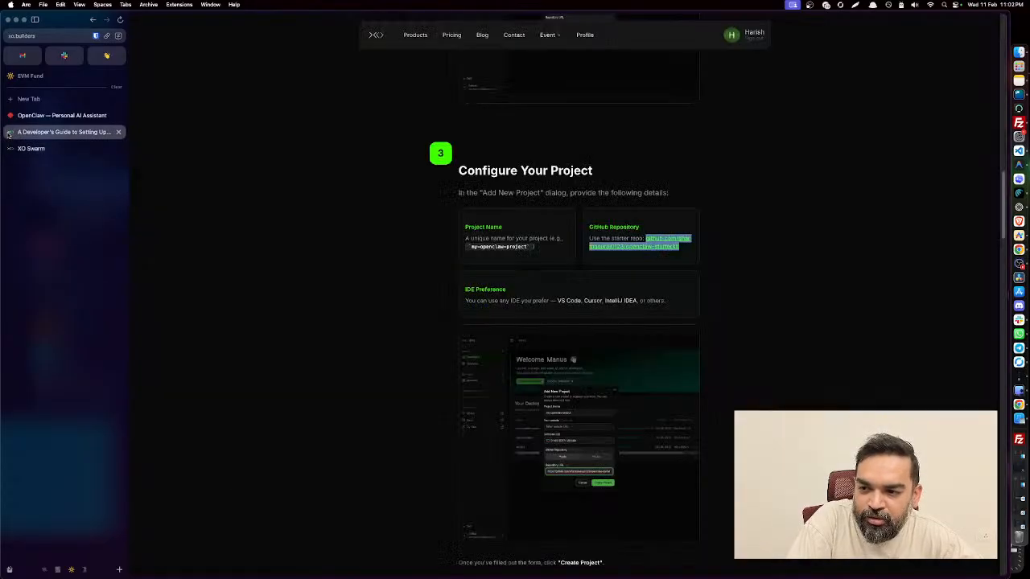
scroll(475, 205, "up", 5)
scroll(475, 205, "down", 5)
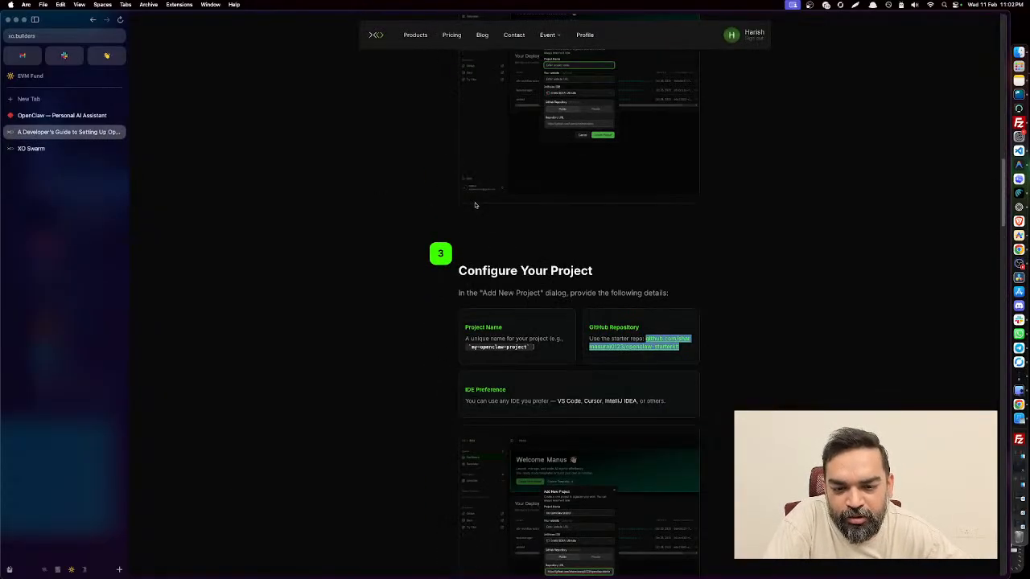
scroll(490, 195, "up", 2)
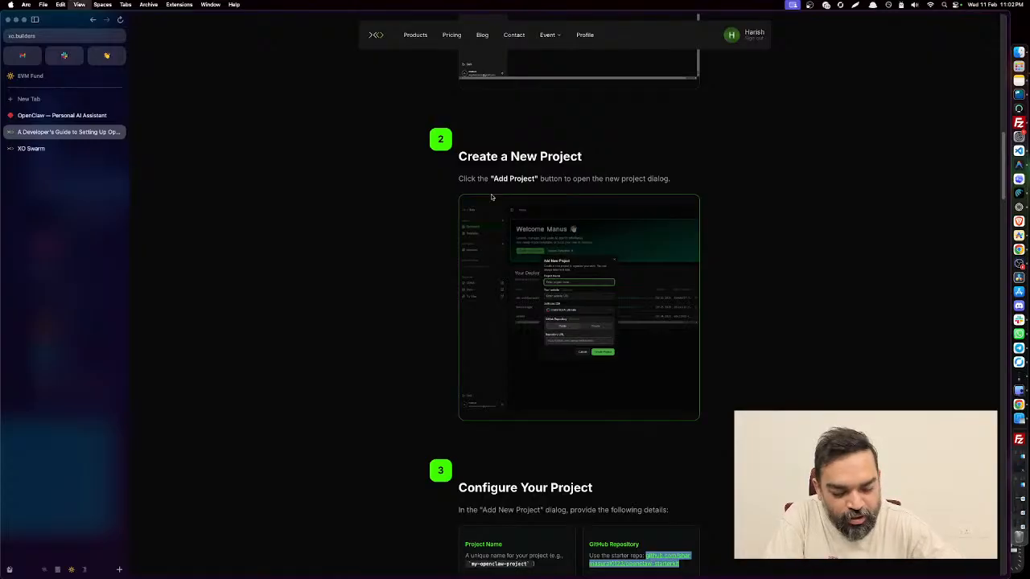
key("super+equal")
key("super+equal")
scroll(600, 210, "down", 3)
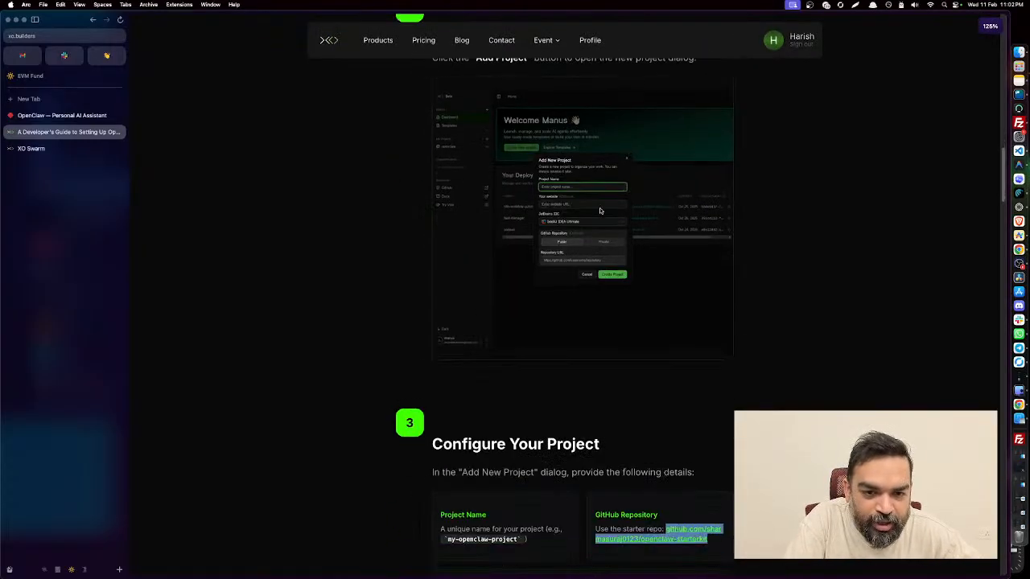
scroll(599, 210, "down", 8)
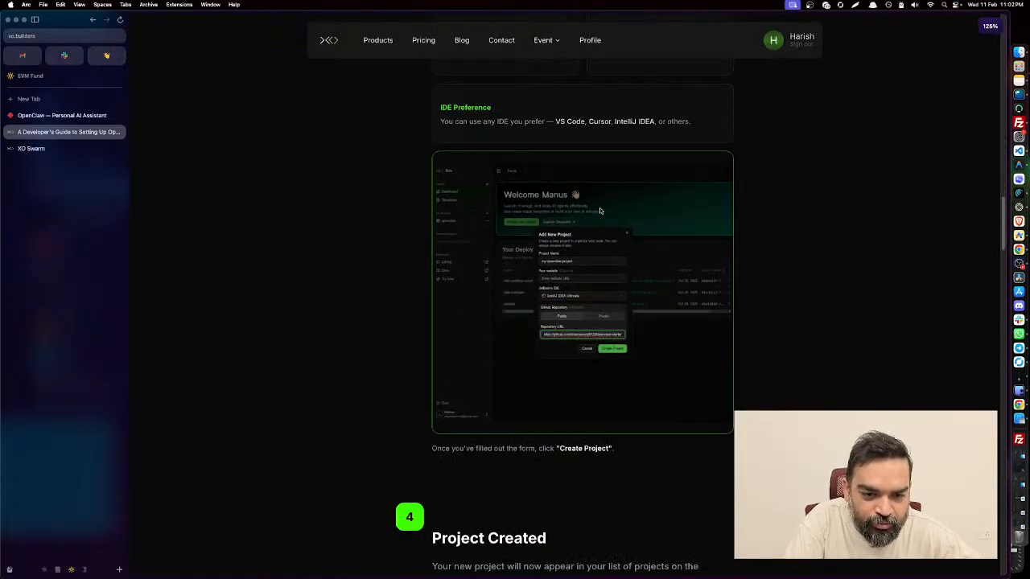
scroll(600, 210, "down", 3)
scroll(583, 220, "down", 2)
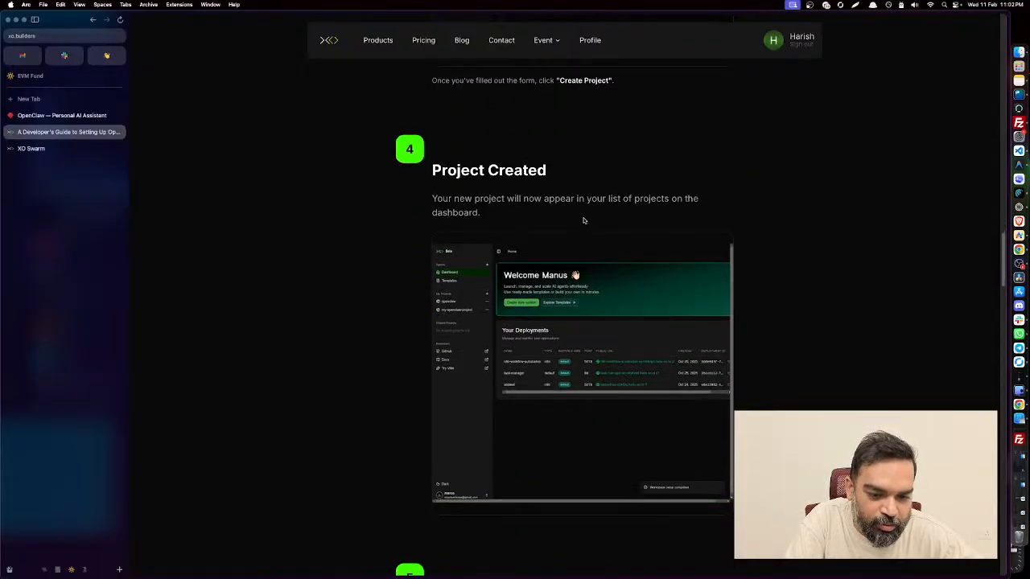
scroll(584, 220, "down", 1)
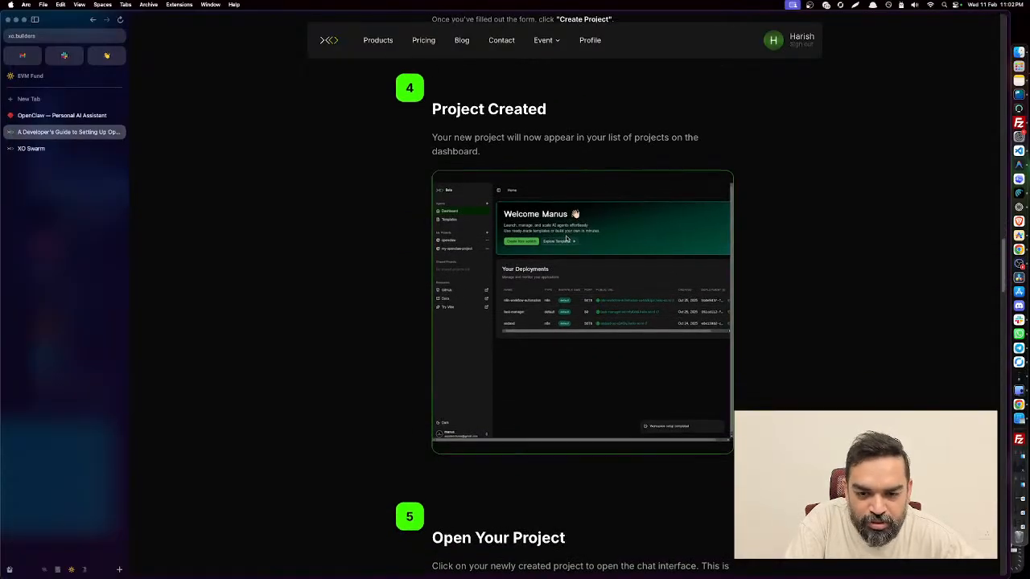
scroll(565, 238, "down", 3)
scroll(566, 238, "down", 2)
scroll(565, 238, "down", 5)
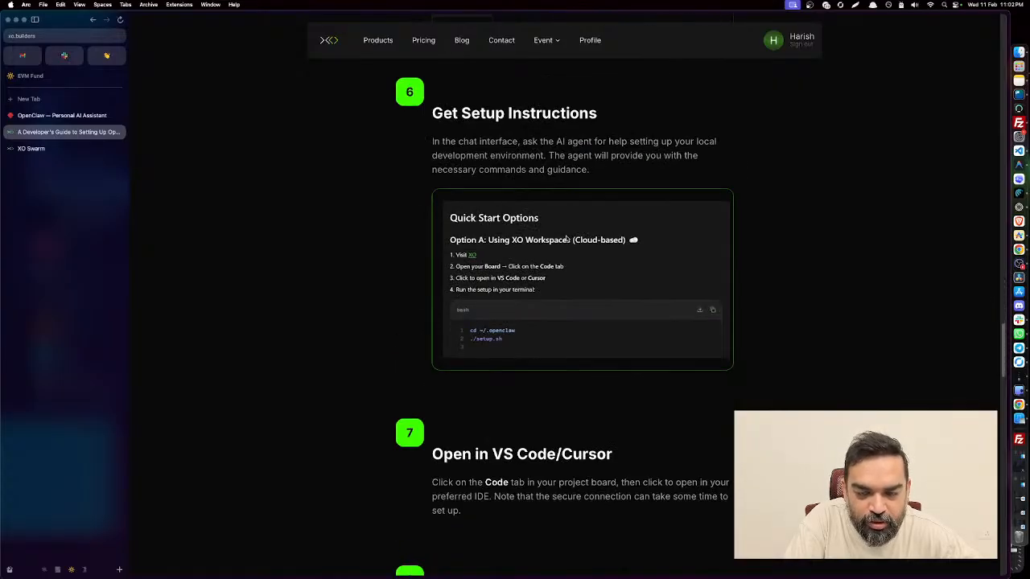
scroll(566, 238, "down", 4)
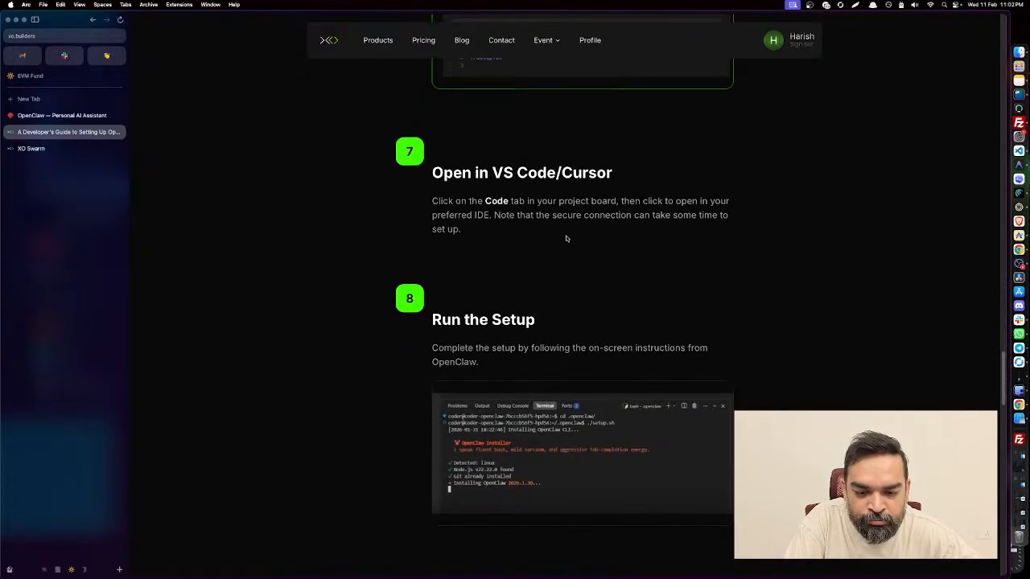
scroll(566, 238, "down", 4)
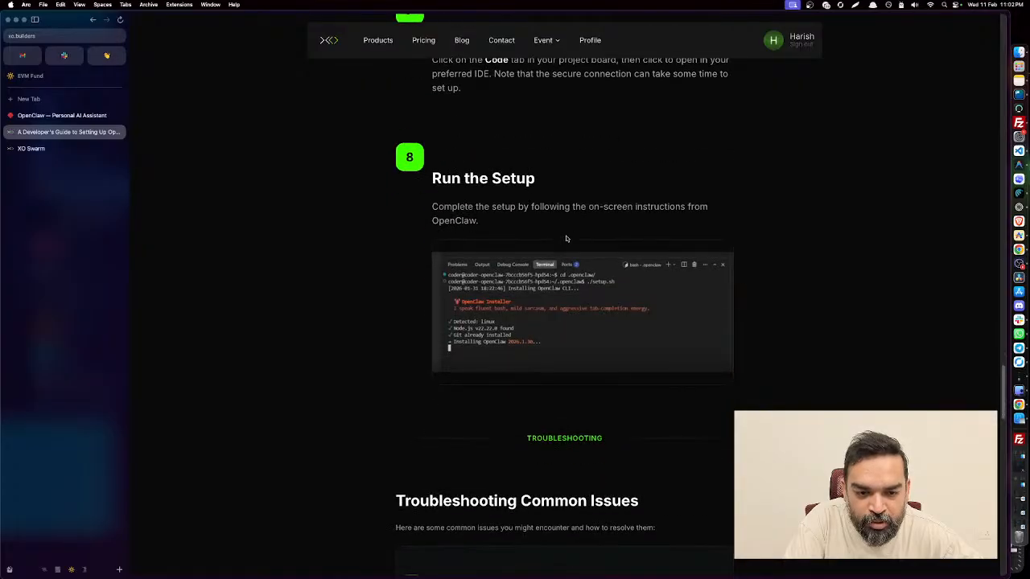
scroll(566, 238, "up", 12)
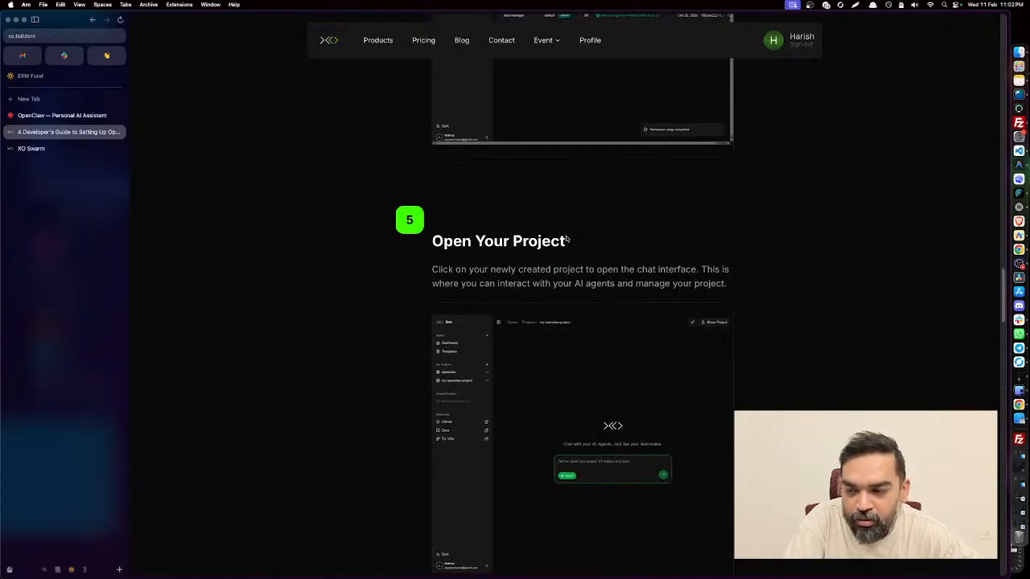
Return to the project's deployment details, open openclaw-hk-agent in VS Code Desktop, and reposition and enlarge the editor window.
left_click(56, 150)
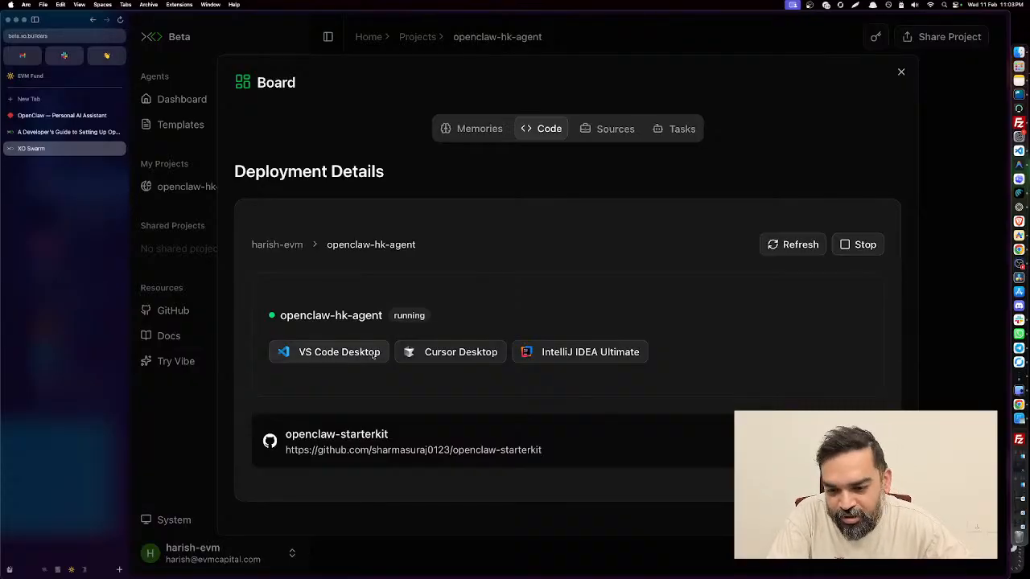
left_click(373, 355)
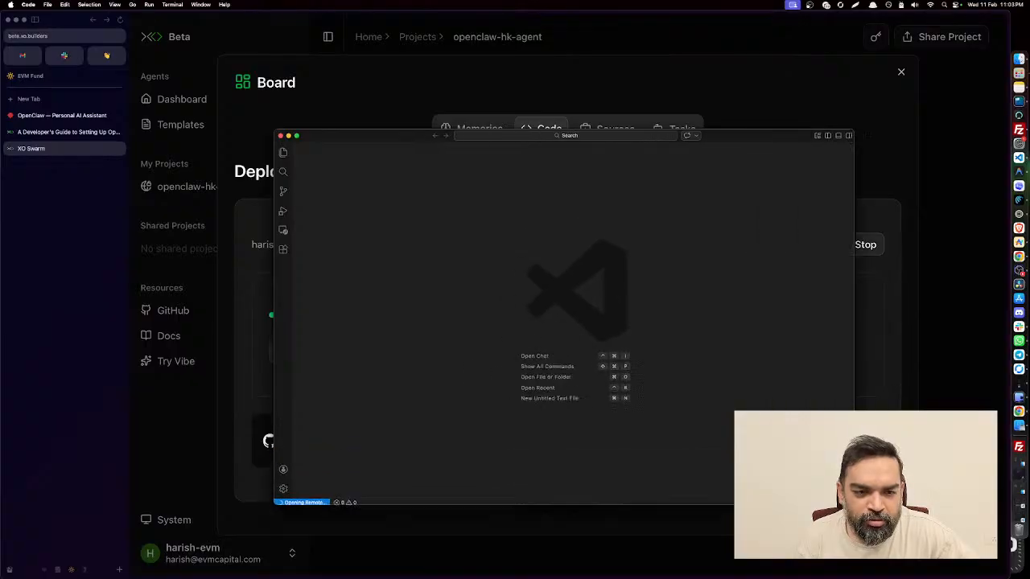
left_click_drag(785, 137, 704, 63)
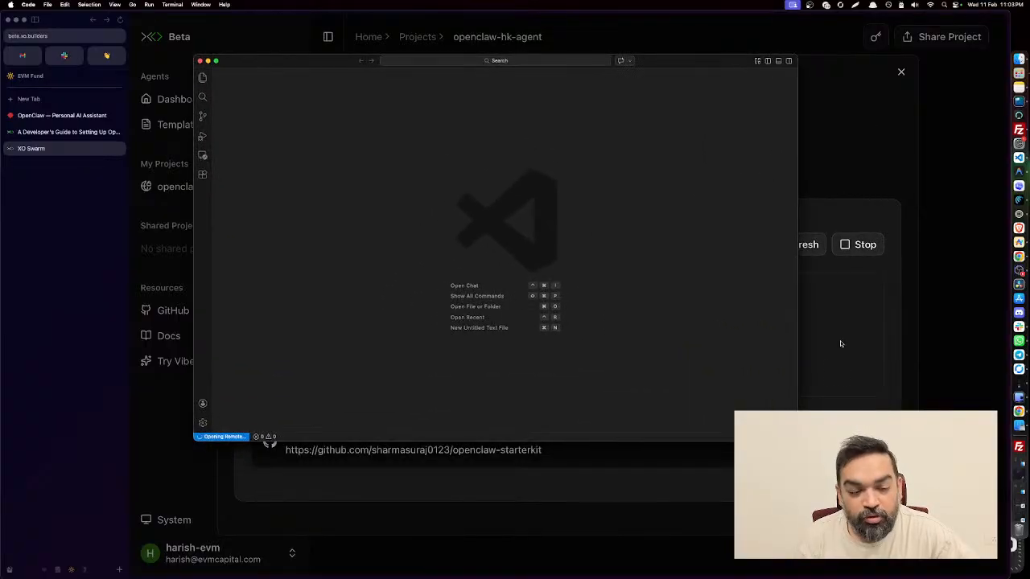
left_click_drag(797, 441, 856, 533)
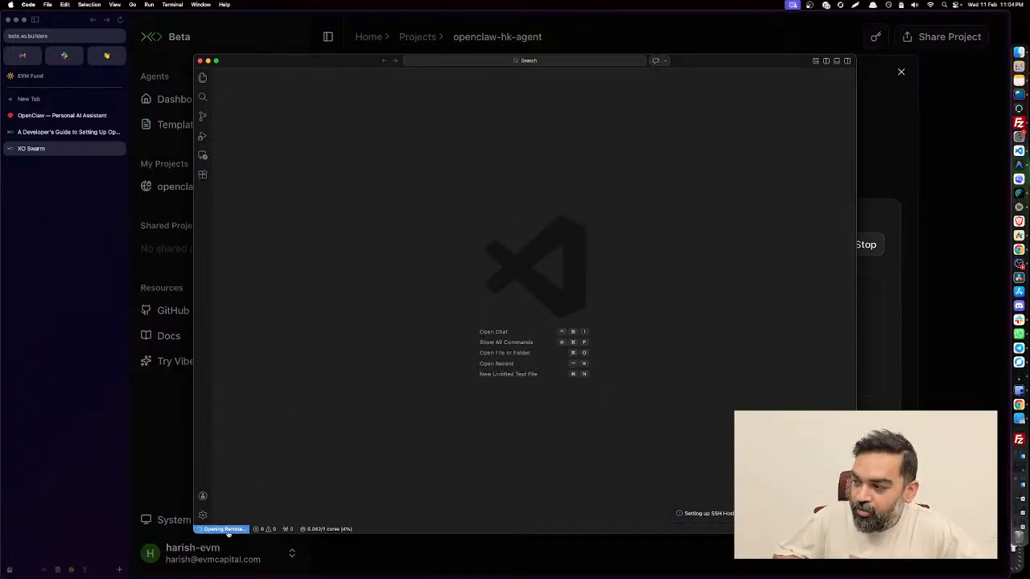
Zoom in on the VS Code interface by six levels to make its text larger.
key("super+equal")
key("super+equal")
key("super+equal")
key("super+equal")
key("super+equal")
key("super+equal")
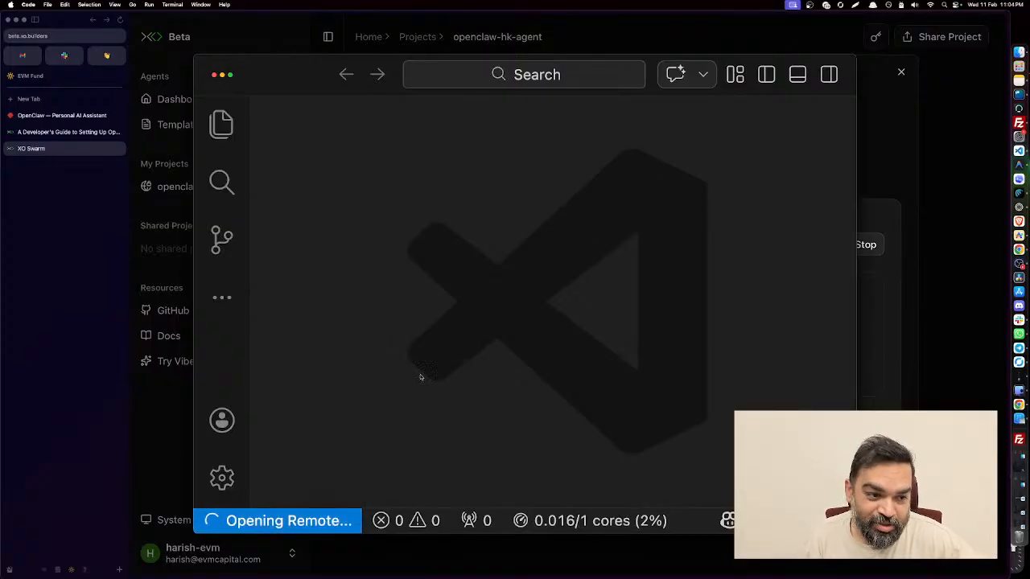
Go back to the project's board, launch VS Code Desktop for openclaw-hk-agent again, and widen the editor window.
left_click(905, 290)
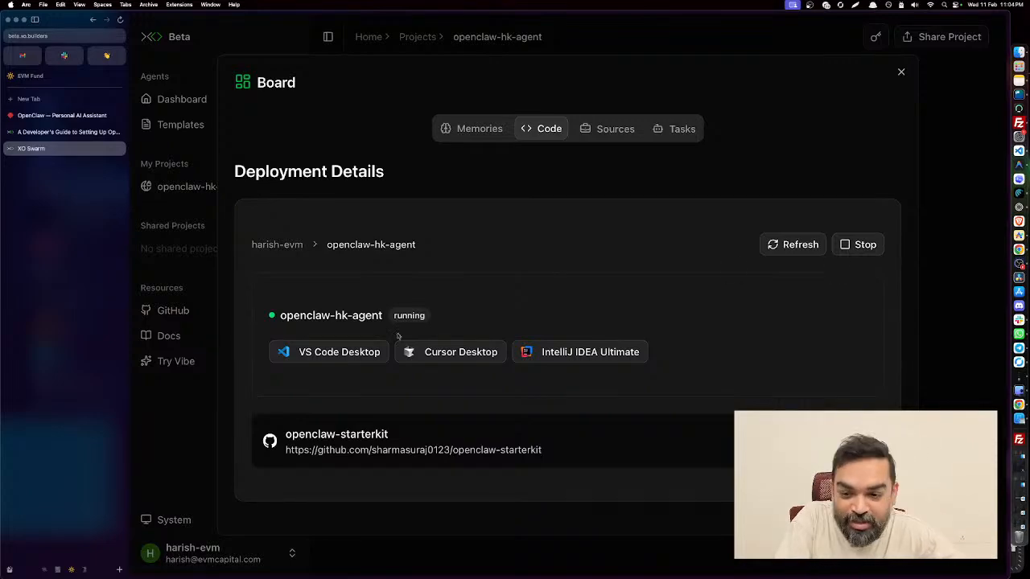
left_click(338, 351)
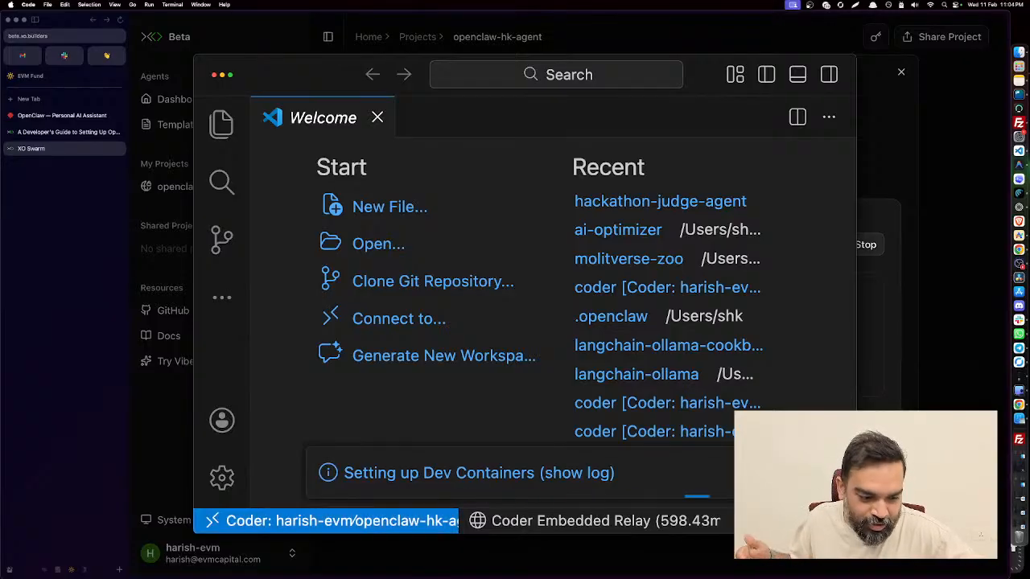
left_click_drag(856, 533, 971, 530)
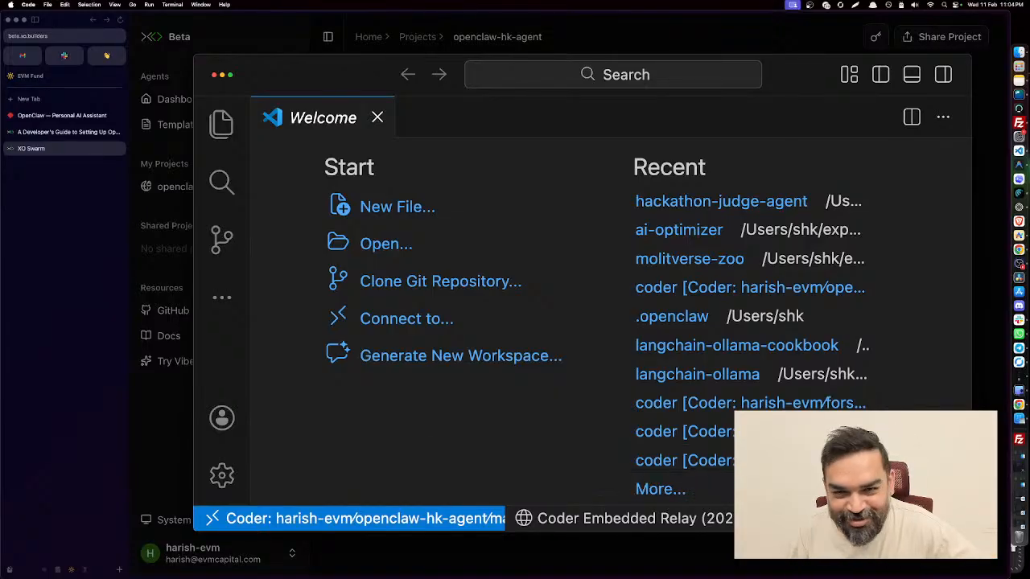
mouse_move(745, 519)
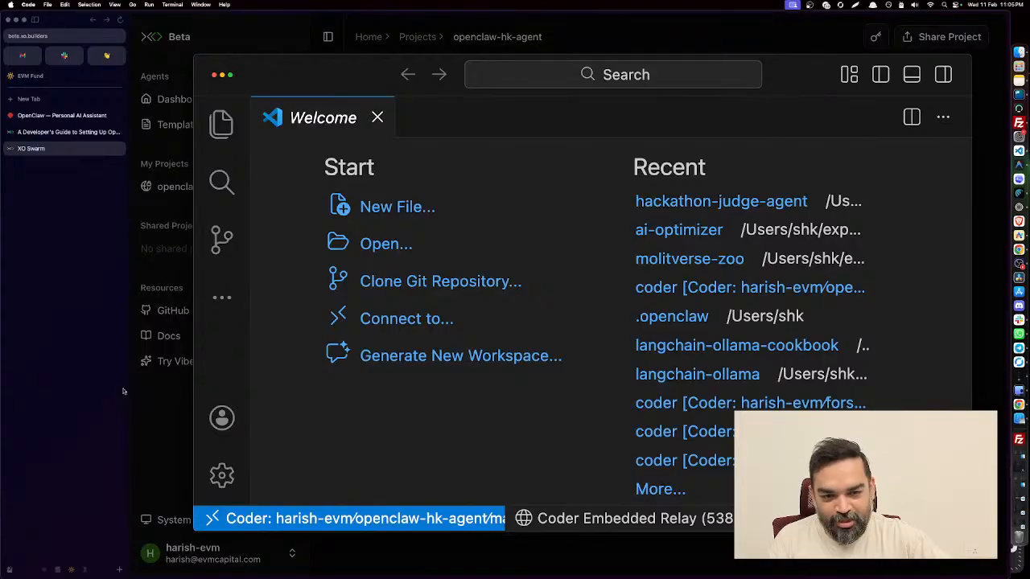
Open the remote folder /home/coder/ in the file explorer and trust its authors.
left_click(220, 126)
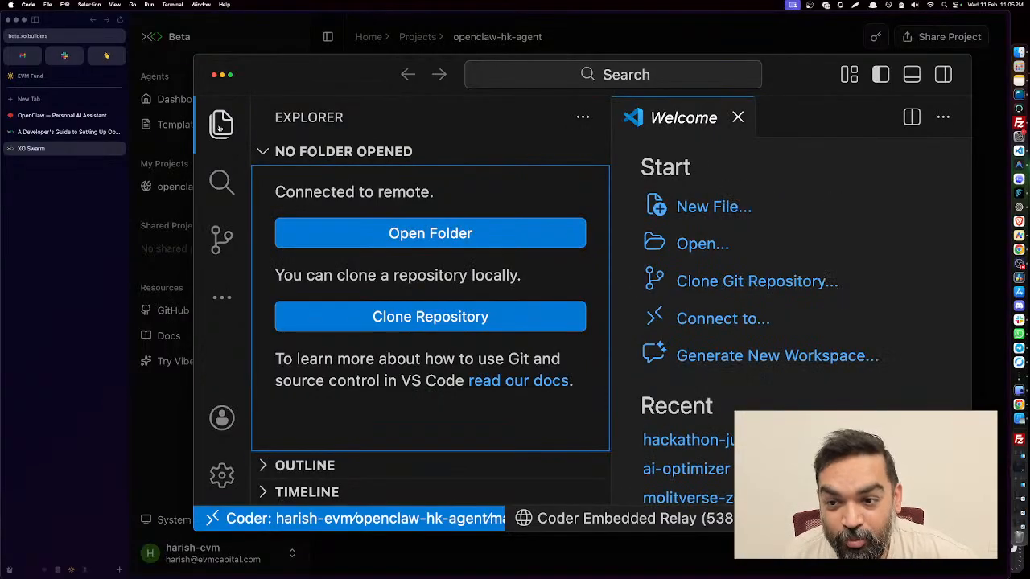
left_click(494, 240)
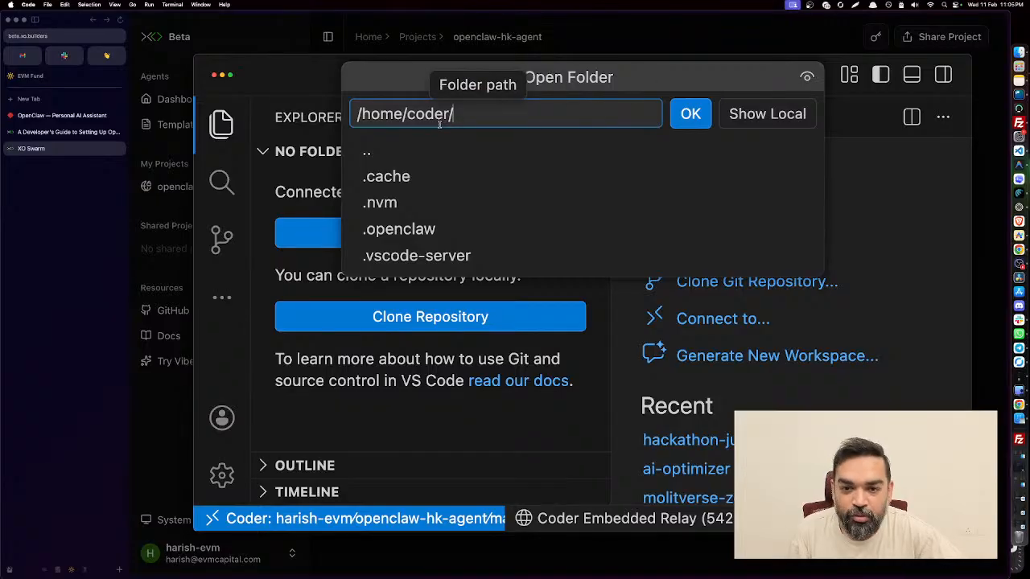
left_click(699, 114)
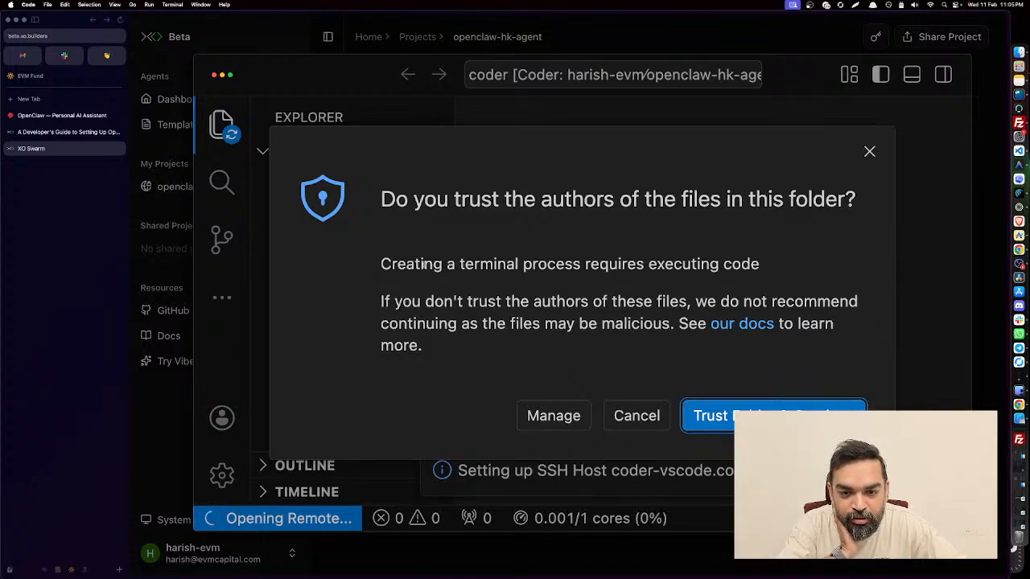
left_click(731, 417)
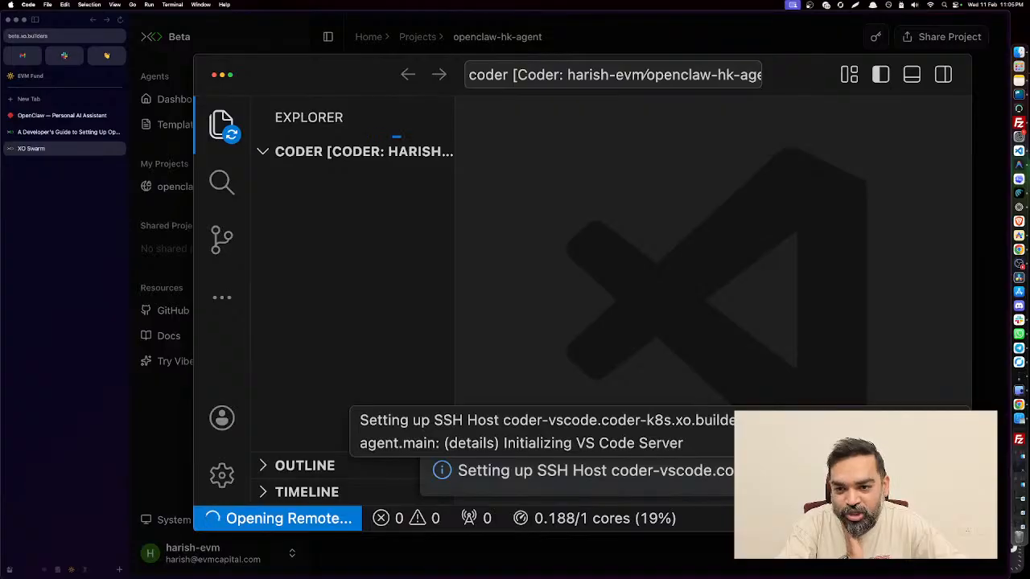
left_click(395, 269)
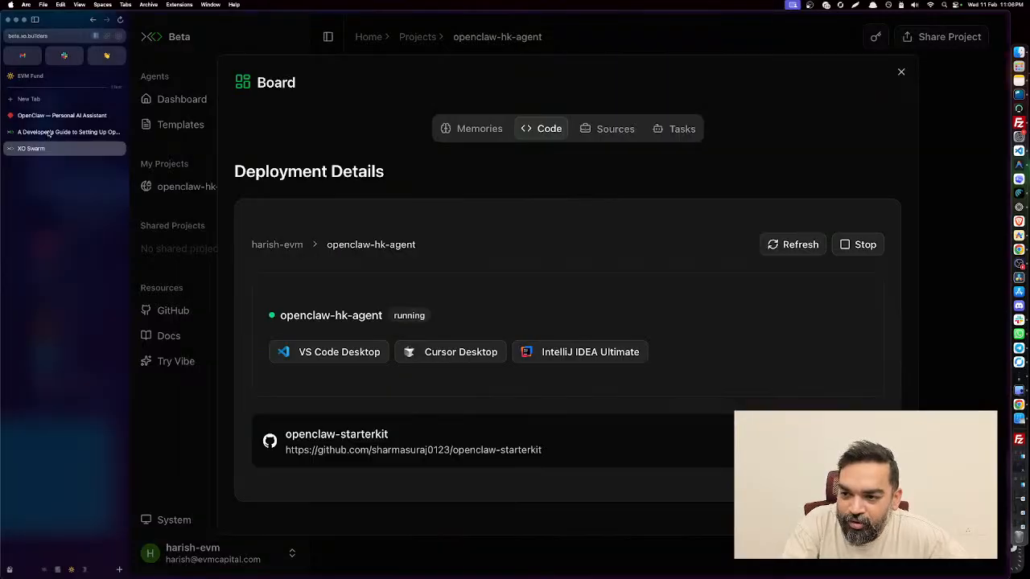
Check the setup commands in the developer's guide, switch back to VS Code, and expand the .openclaw folder.
left_click(44, 132)
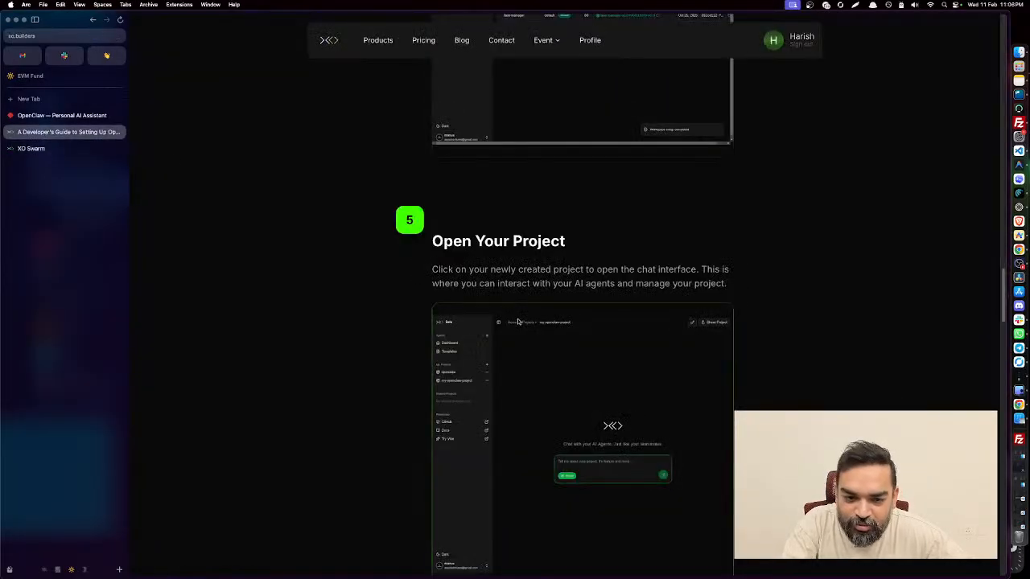
scroll(520, 322, "down", 10)
scroll(520, 321, "down", 3)
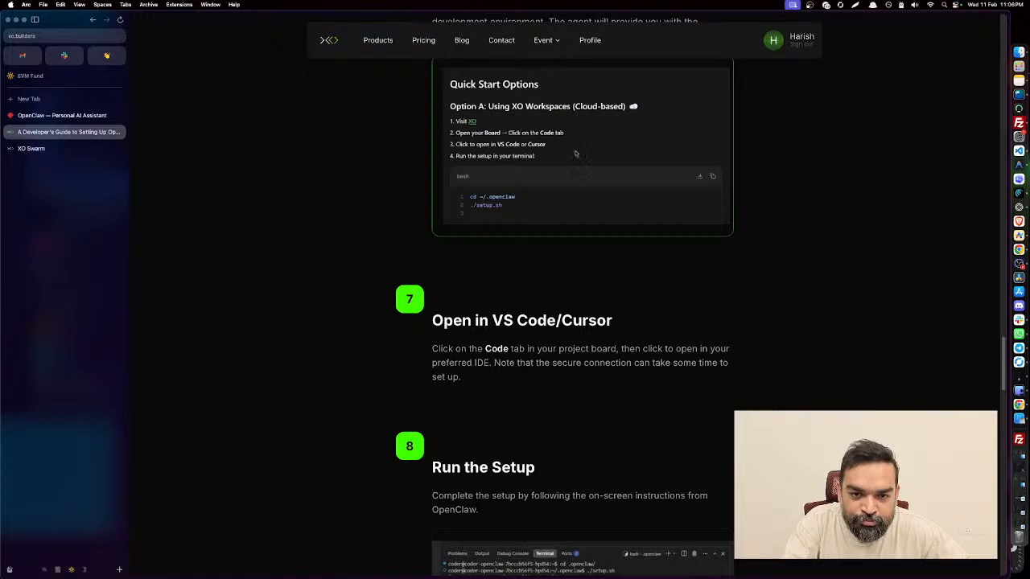
scroll(574, 154, "up", 3)
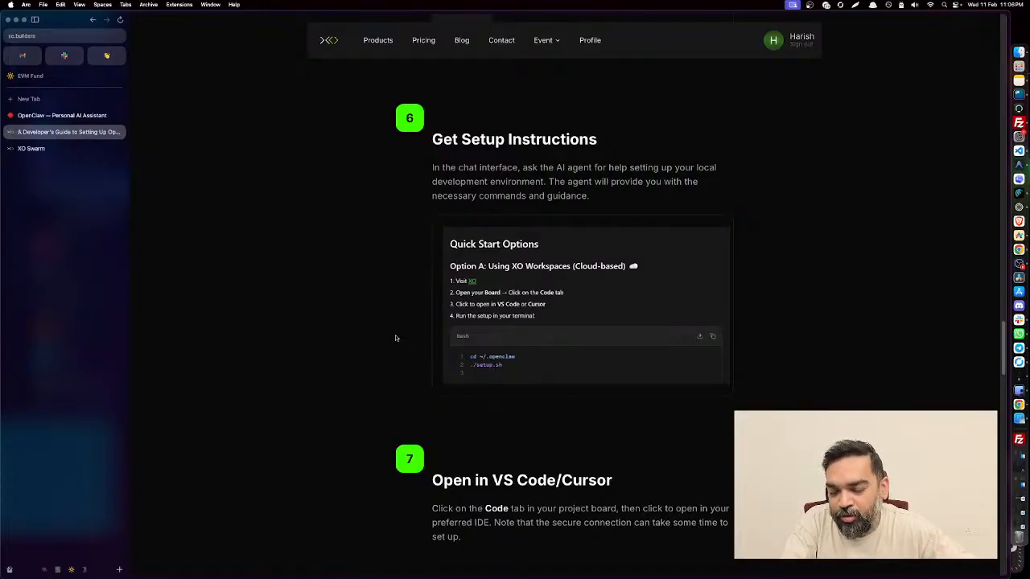
key("super+Tab")
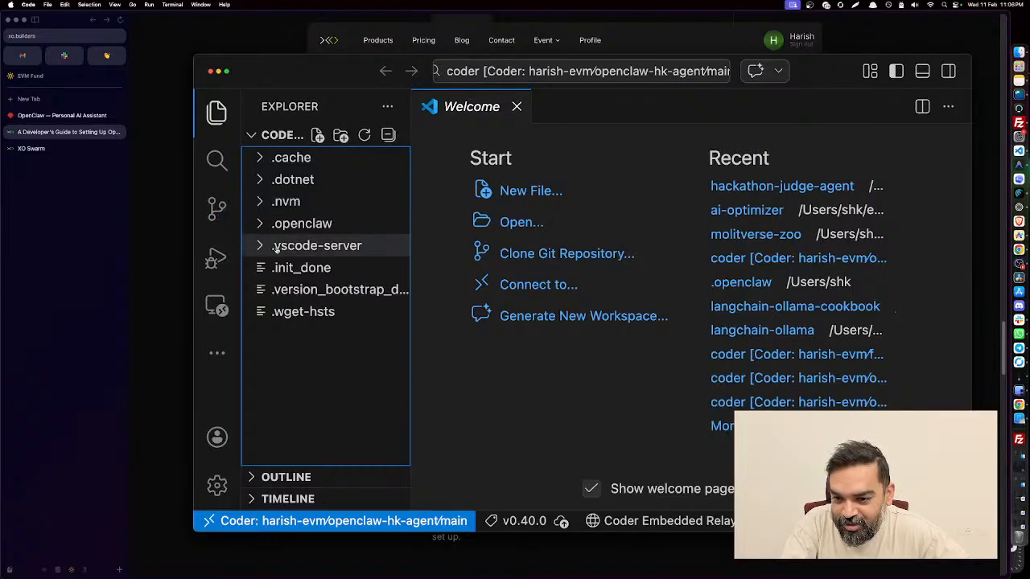
left_click(306, 228)
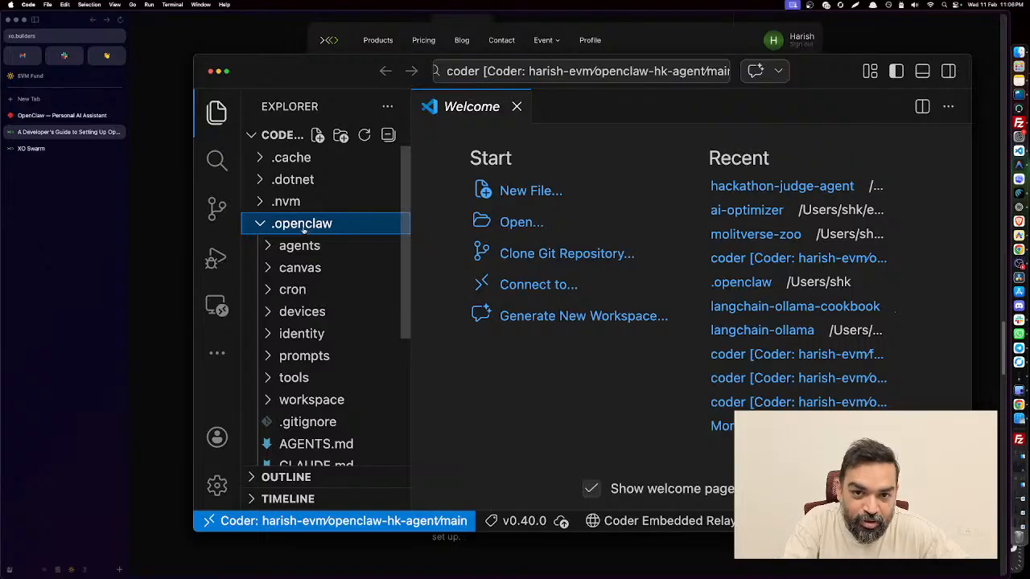
Start a new terminal in VS Code and change into the directory with "cd .openclaw/".
left_click(165, 5)
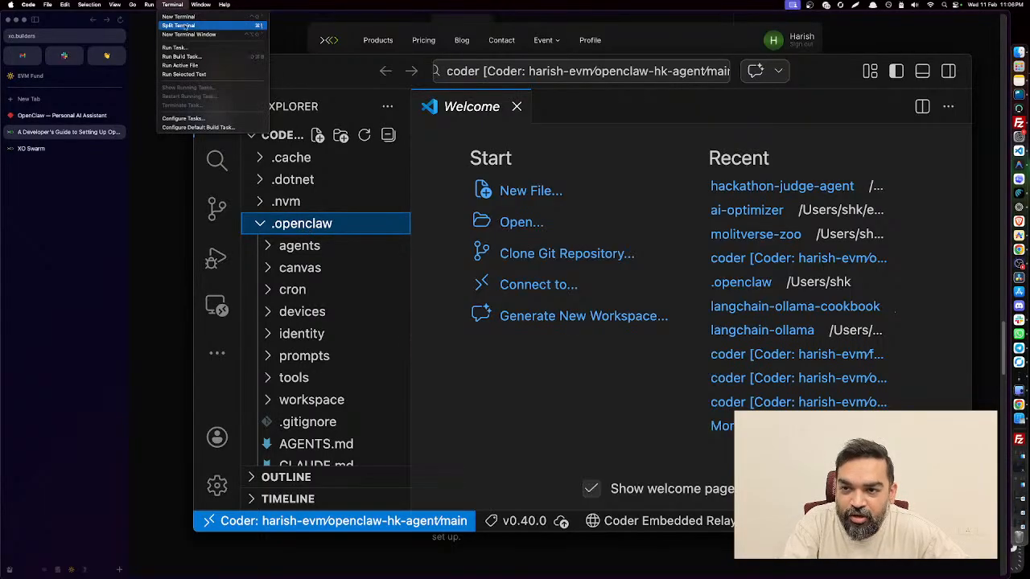
left_click(178, 17)
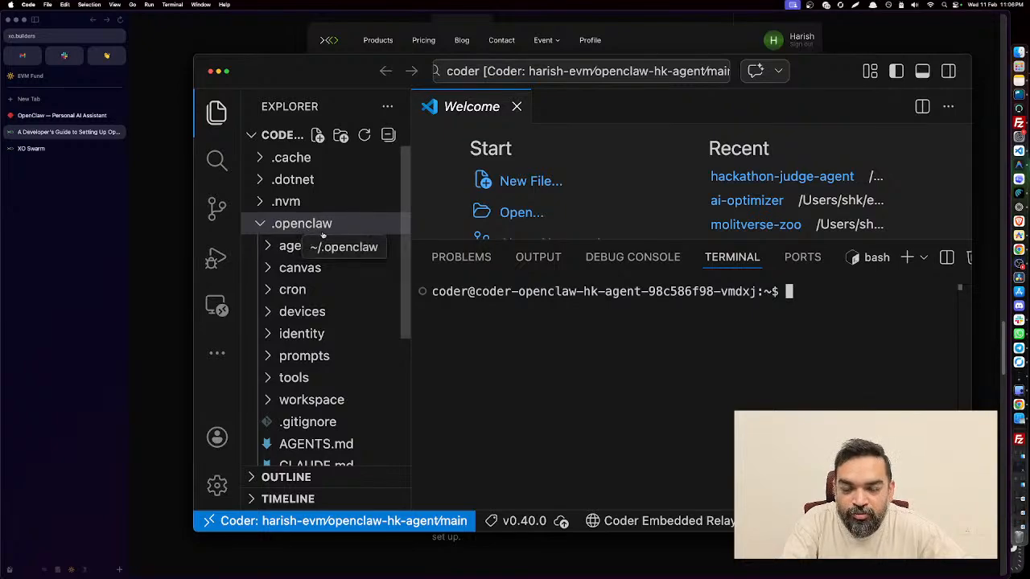
type("cd")
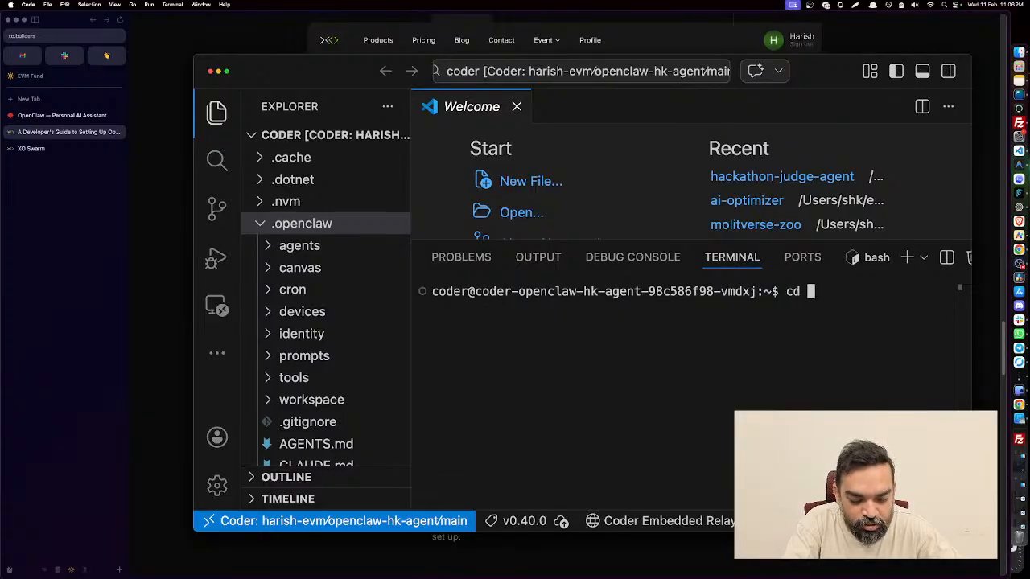
type(" .op")
key("Tab")
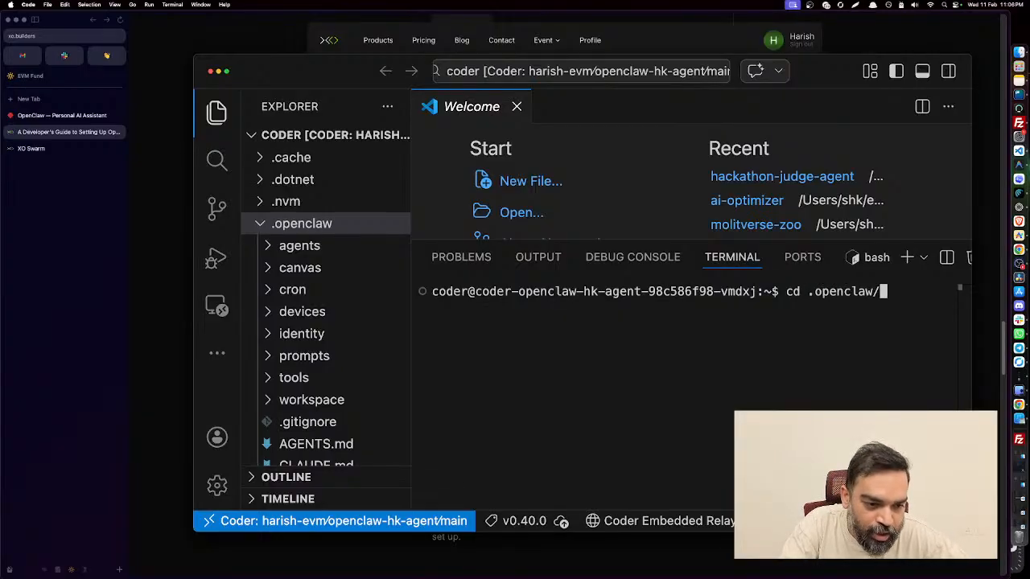
key("Return")
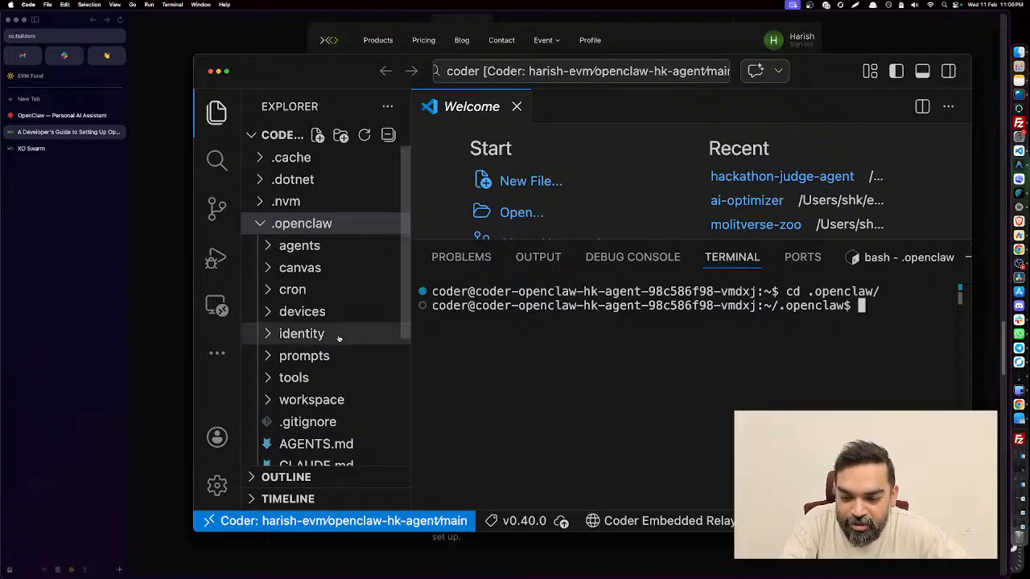
Run the setup script from the .openclaw folder with "./setup.sh".
scroll(340, 334, "down", 5)
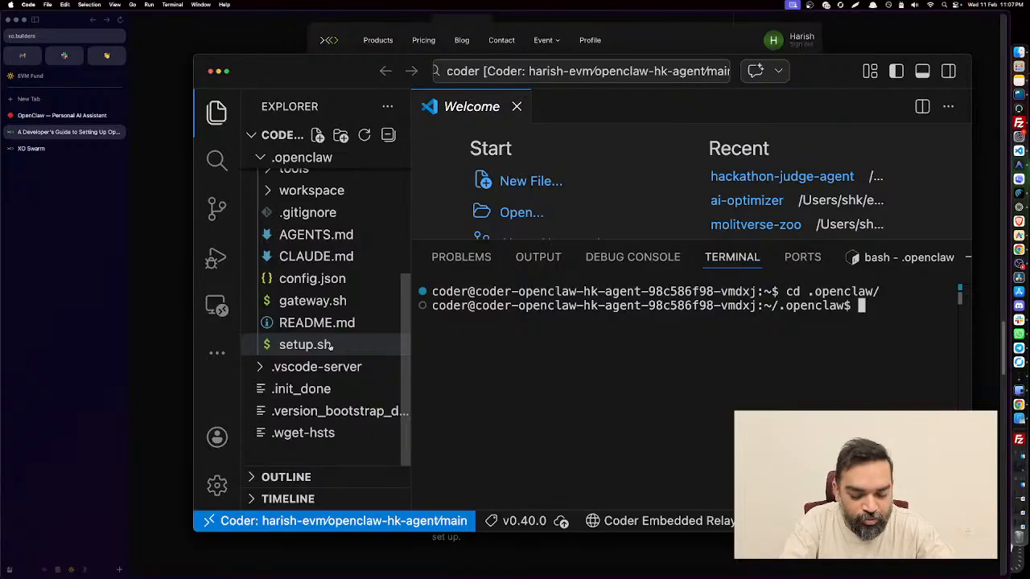
type("./setup.sh")
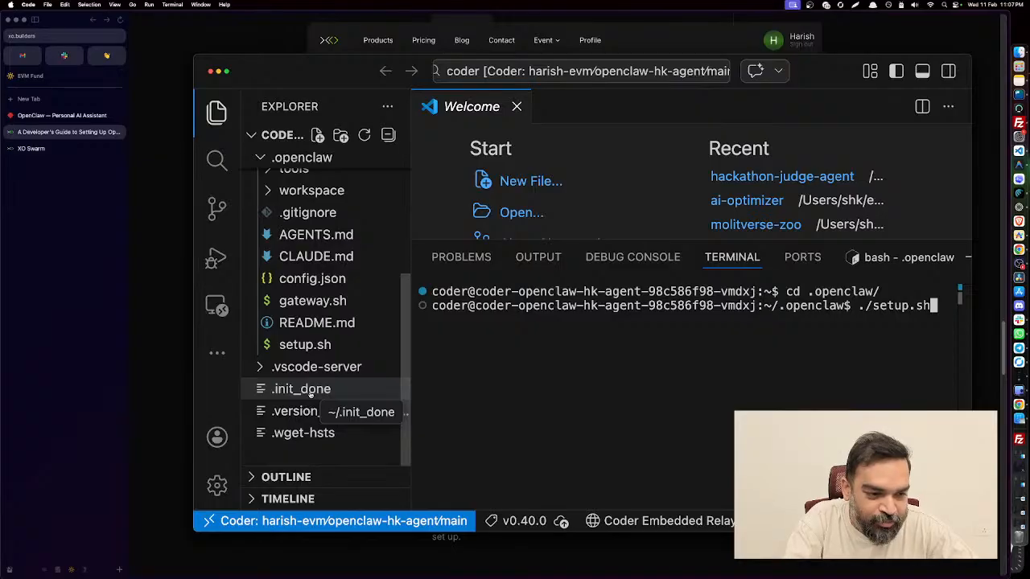
key("Return")
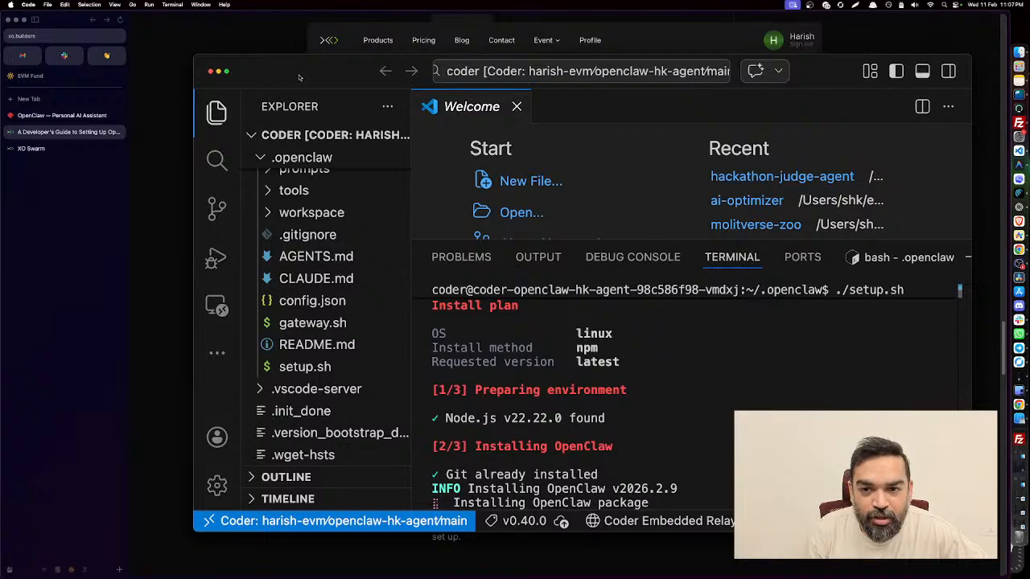
Switch to the OpenClaw website while the installation runs, open its full list of integrations, and look through all the categories.
left_click_drag(298, 77, 161, 60)
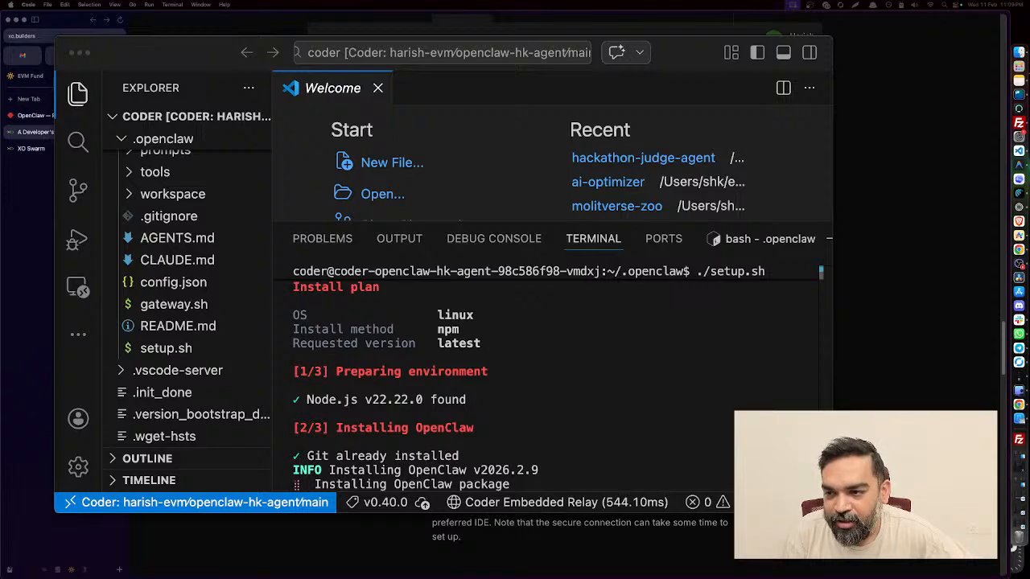
left_click(46, 140)
left_click(30, 117)
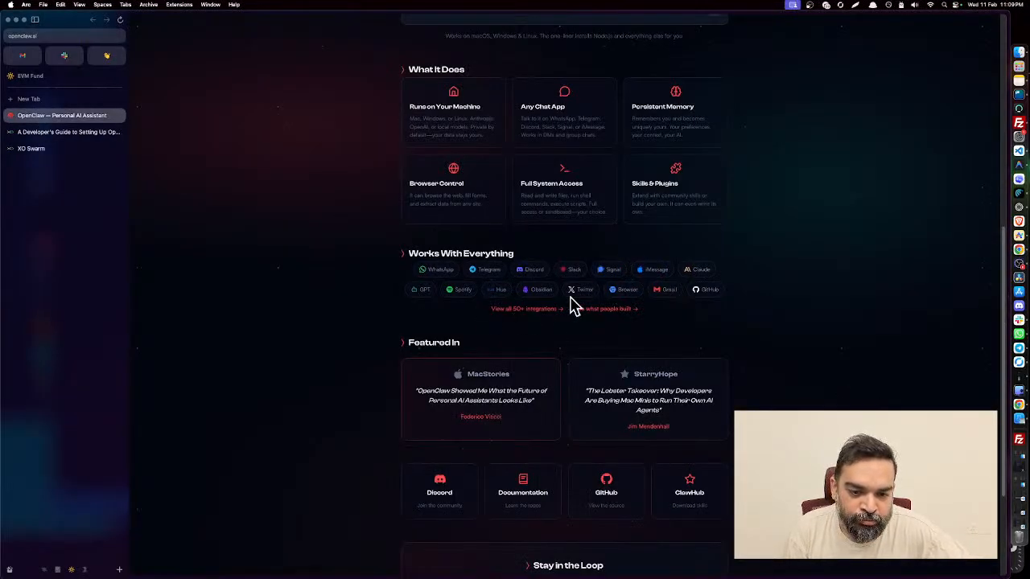
left_click(527, 309)
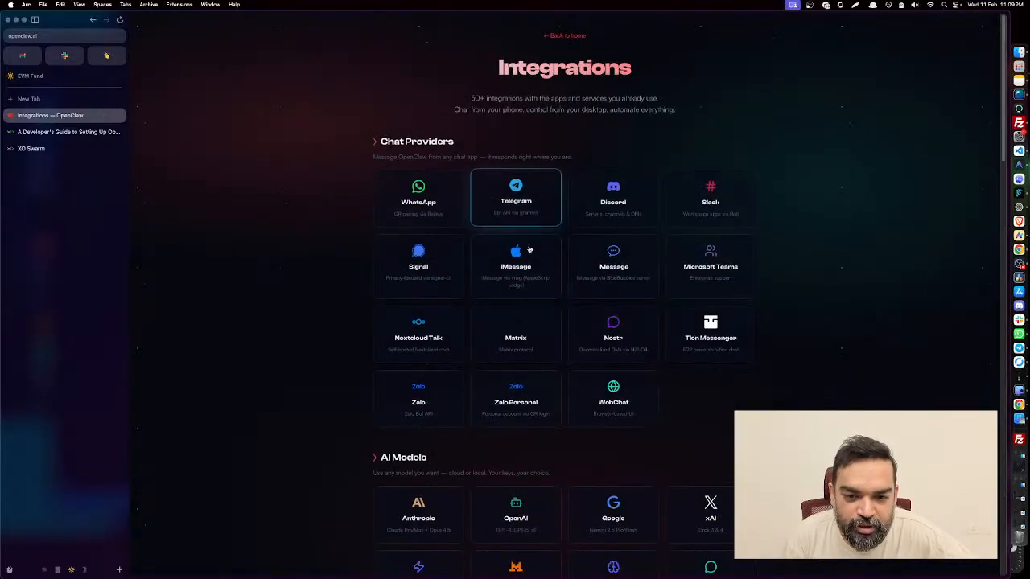
scroll(768, 397, "down", 10)
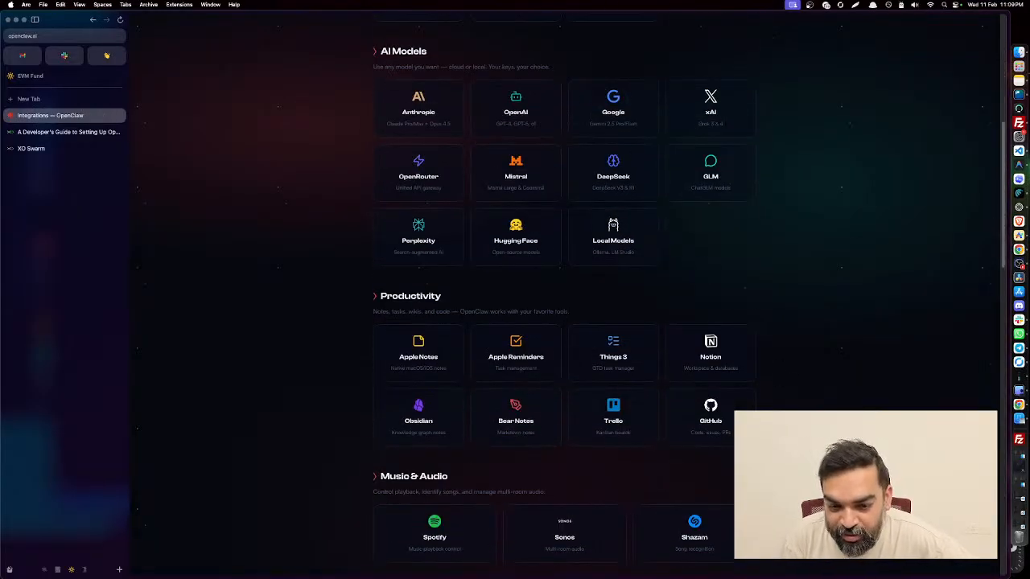
scroll(710, 354, "down", 8)
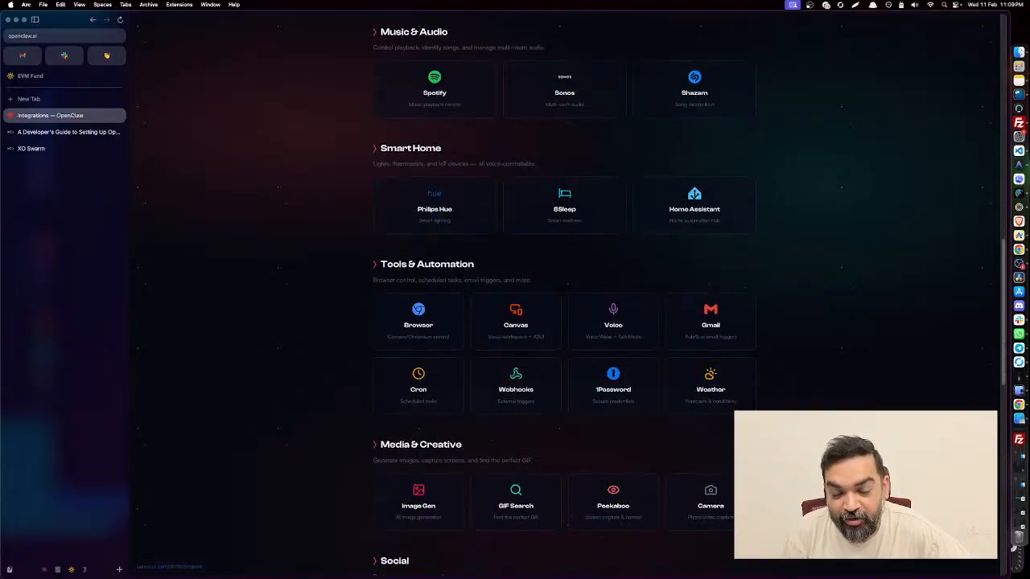
scroll(563, 289, "down", 15)
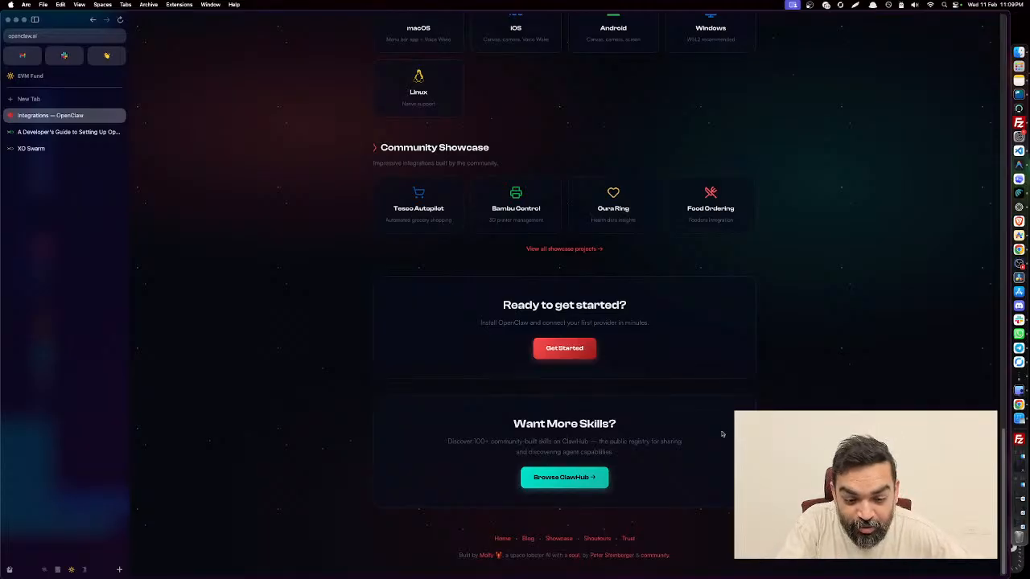
Open ClawHub from the integrations page and look over its highlighted skills and latest drops.
left_click(575, 482)
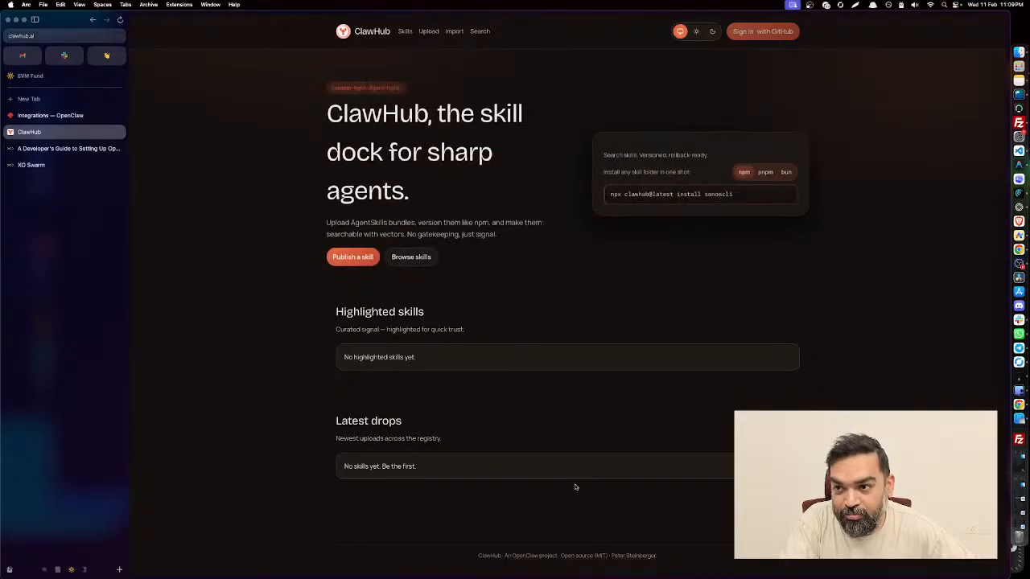
scroll(625, 447, "down", 5)
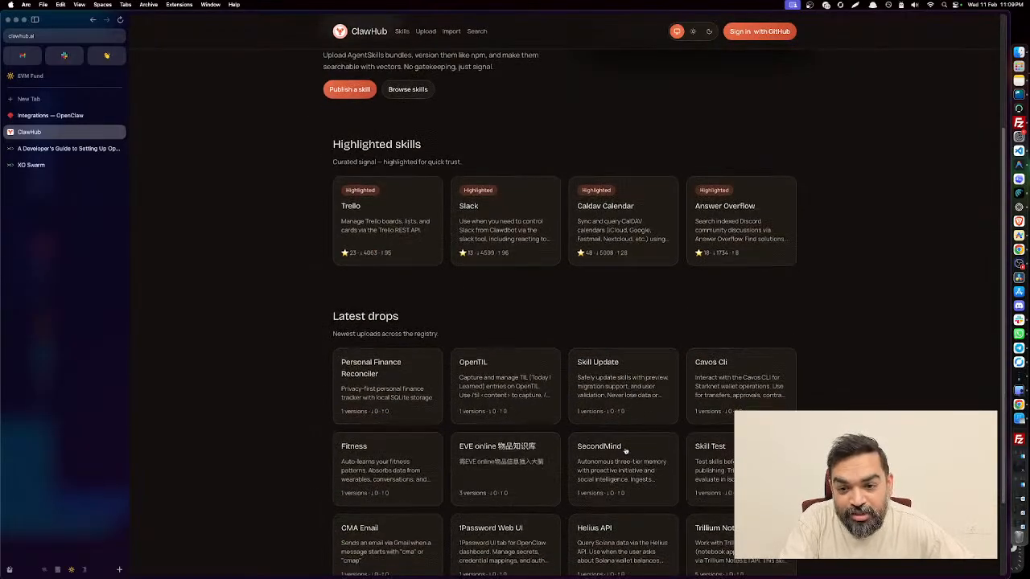
scroll(625, 450, "down", 2)
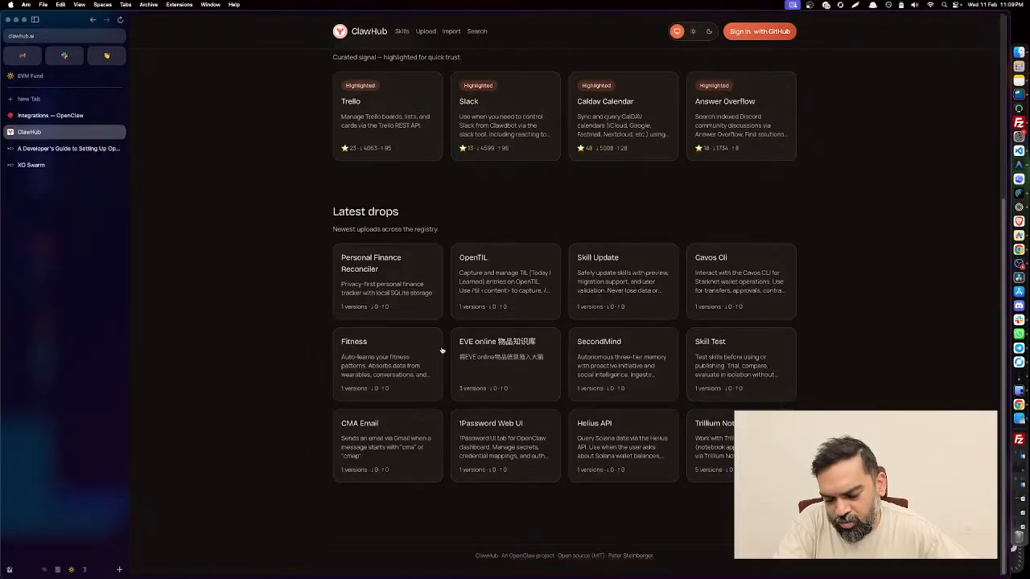
Go back to the XO Swarm project board, then switch to VS Code to check the installation progress.
left_click(58, 166)
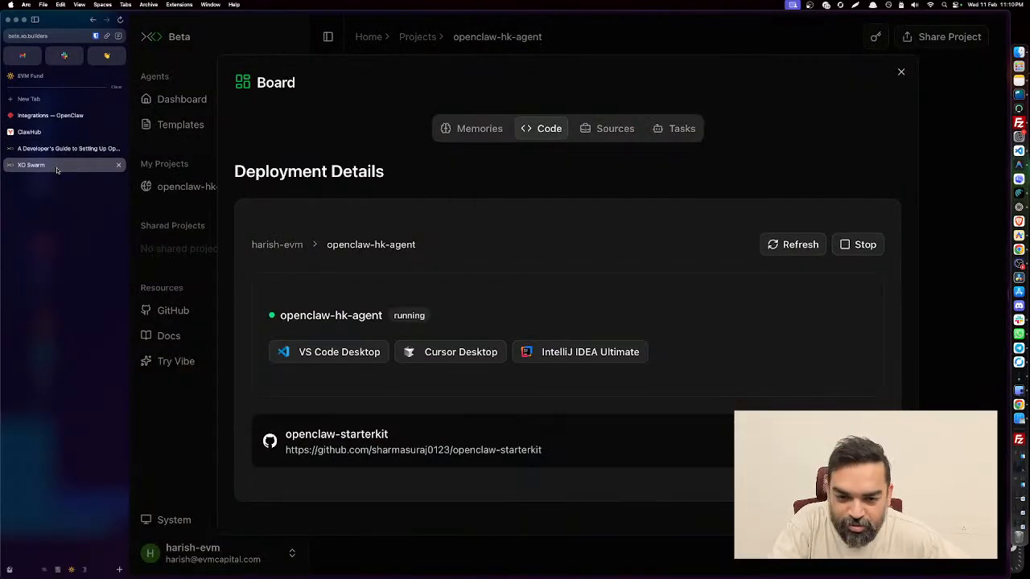
key("super+Tab")
key("super+Tab")
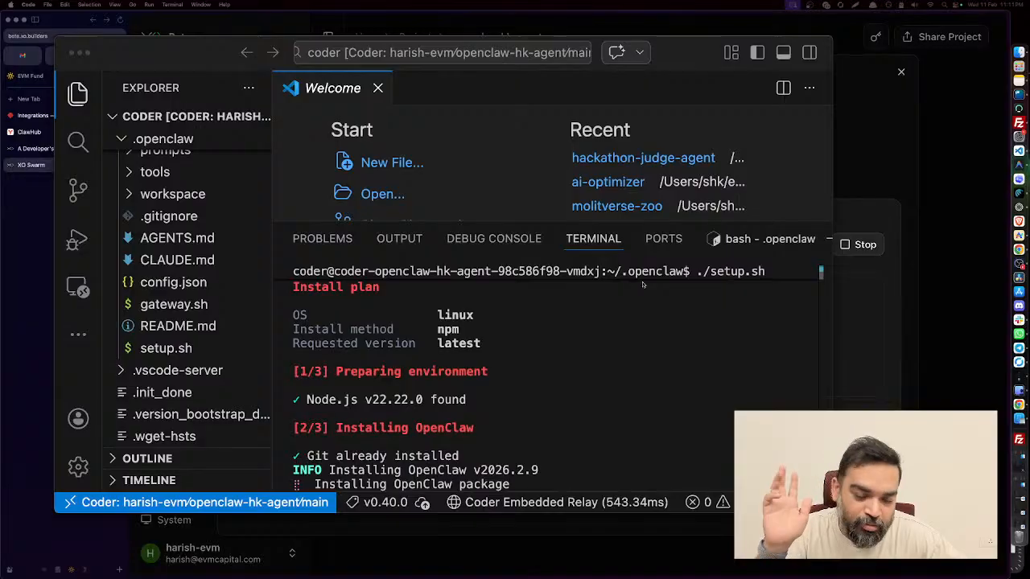
Return to the OpenClaw integrations page, open the WhatsApp integration, and read its security scan and SKILL.md.
left_click(32, 201)
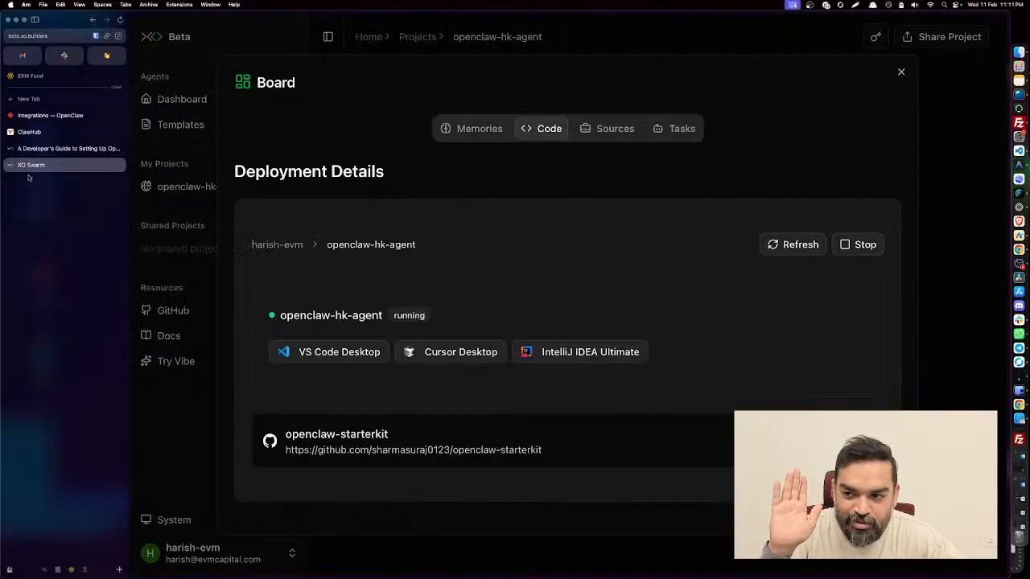
left_click(47, 116)
scroll(515, 256, "up", 5)
scroll(521, 258, "up", 10)
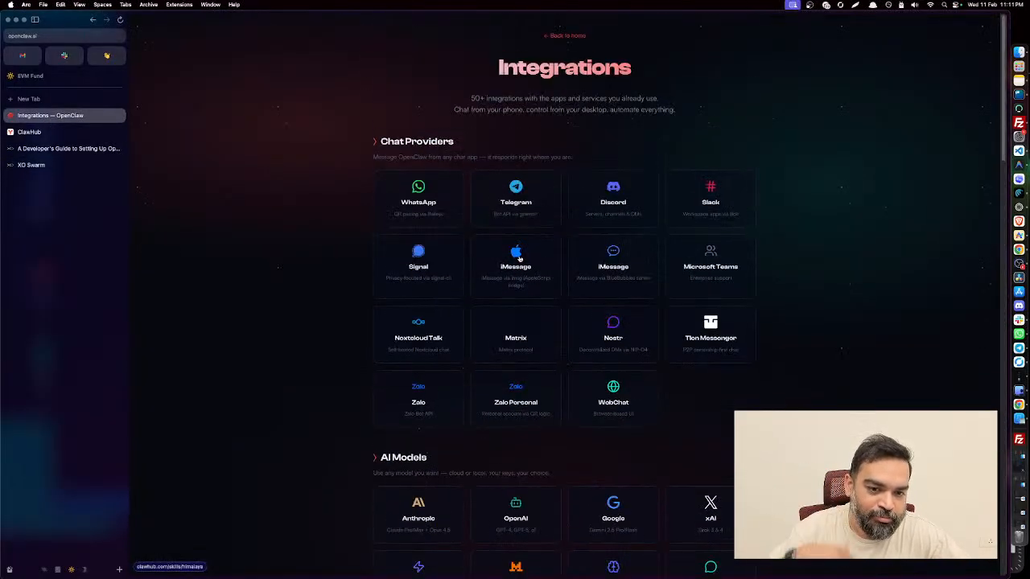
left_click(435, 207)
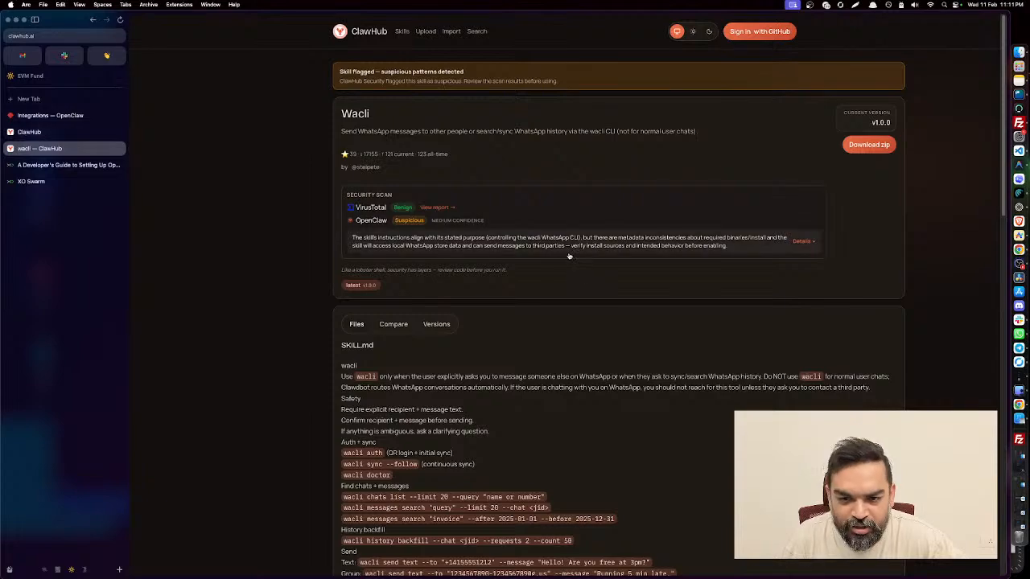
scroll(568, 256, "down", 4)
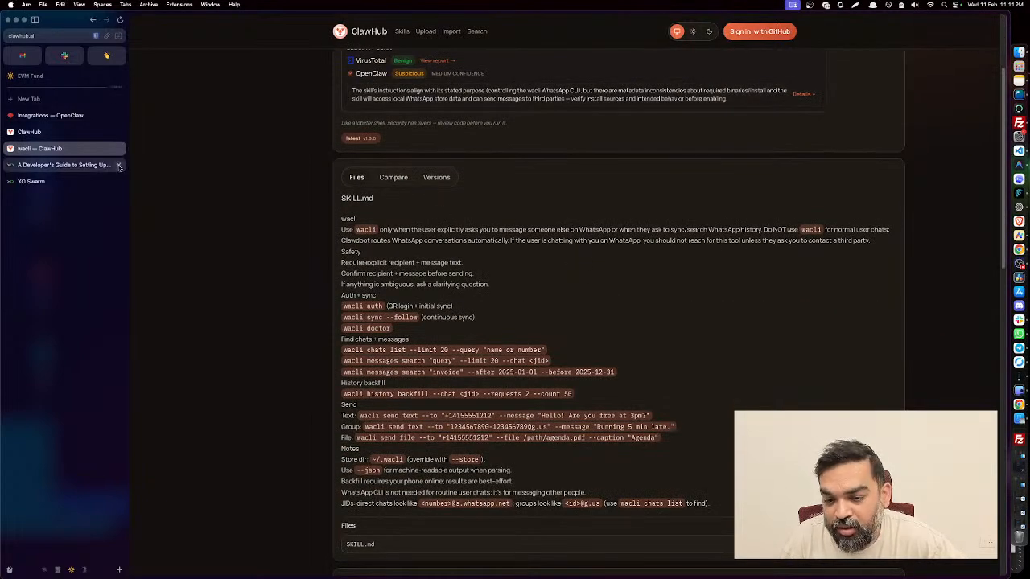
Review the AI Models section of the integrations page, check the list of models in Ollama, and close Ollama's window.
left_click(50, 115)
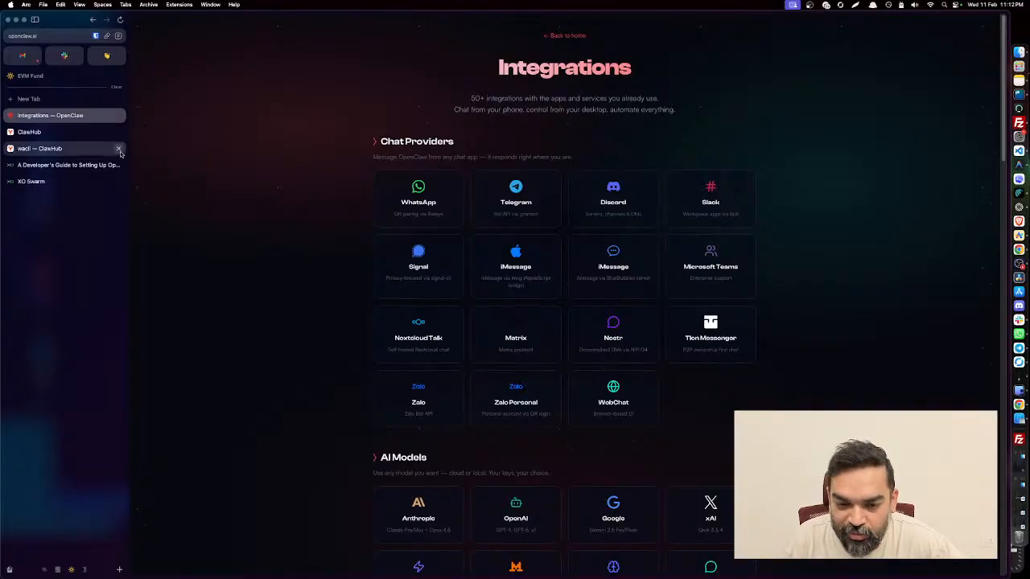
scroll(289, 265, "down", 5)
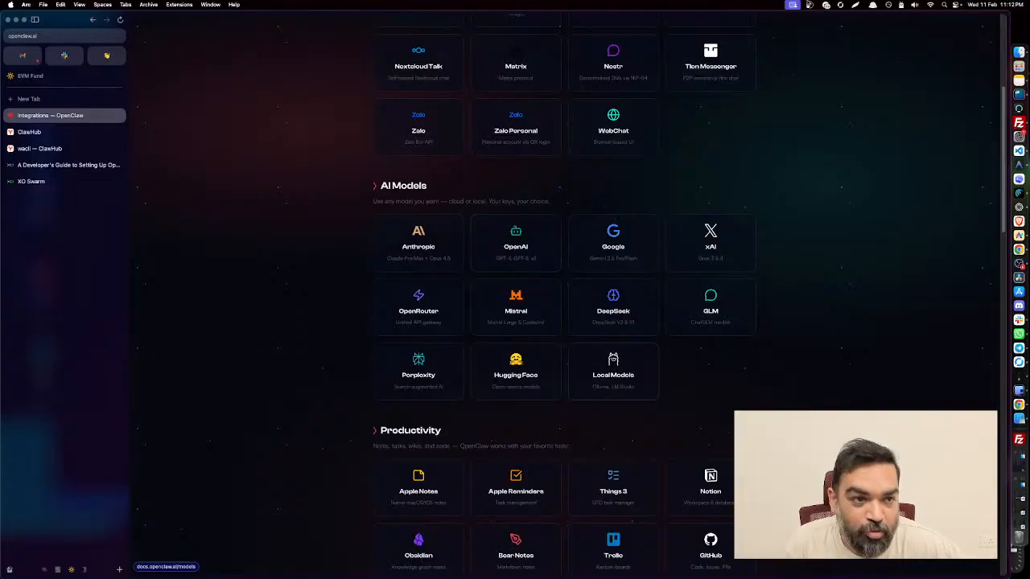
left_click(902, 6)
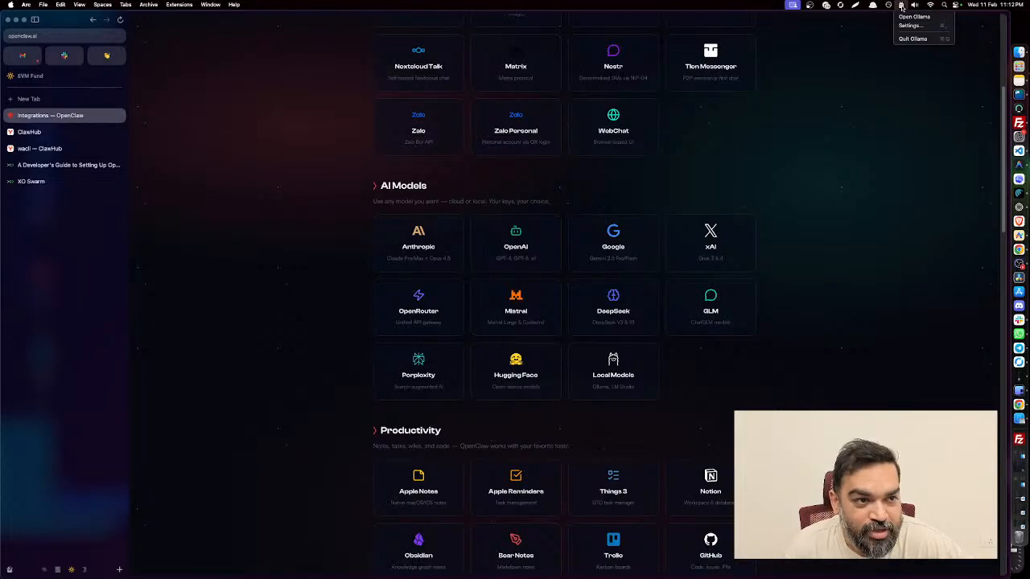
left_click(904, 17)
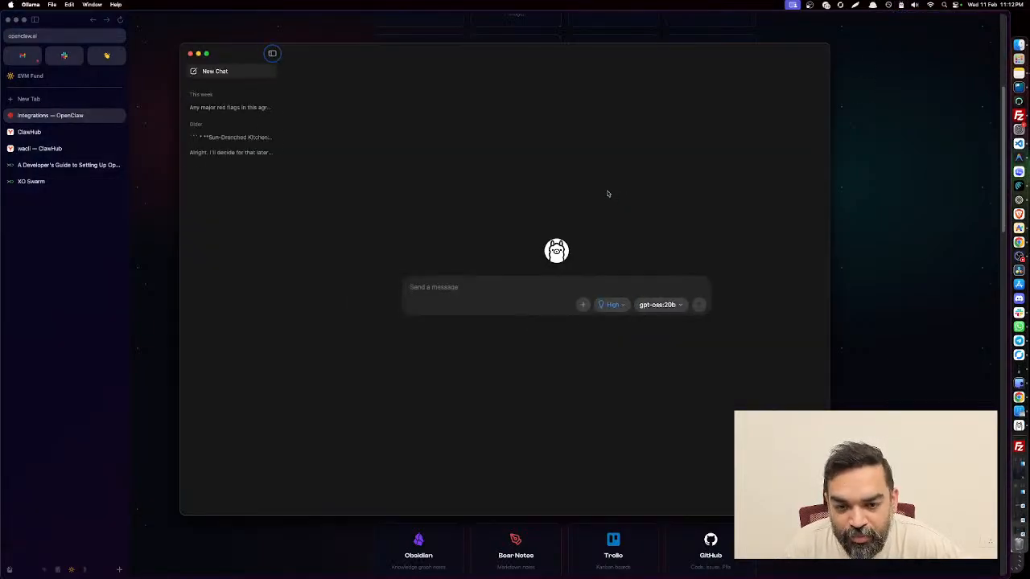
left_click(668, 307)
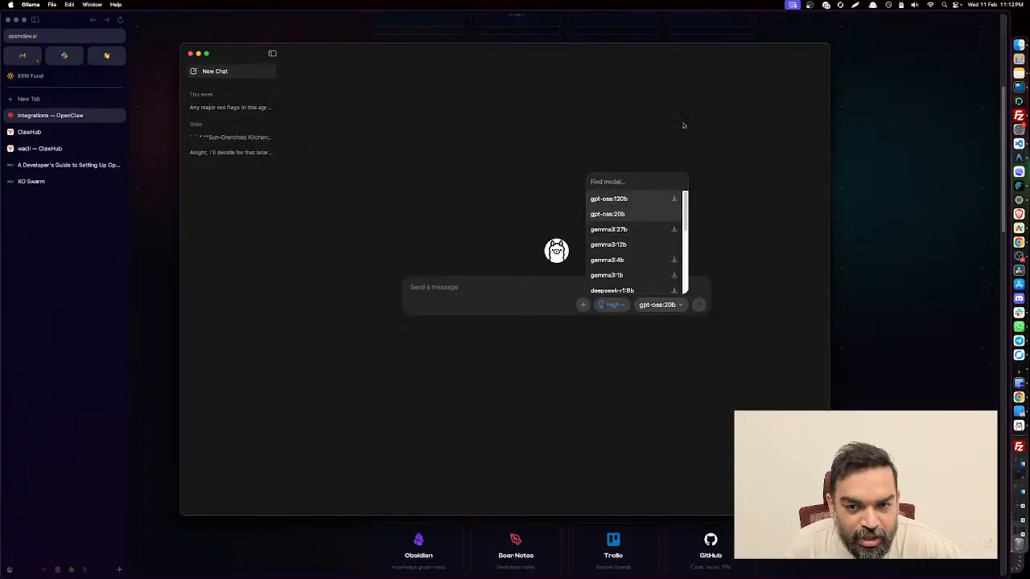
left_click(191, 54)
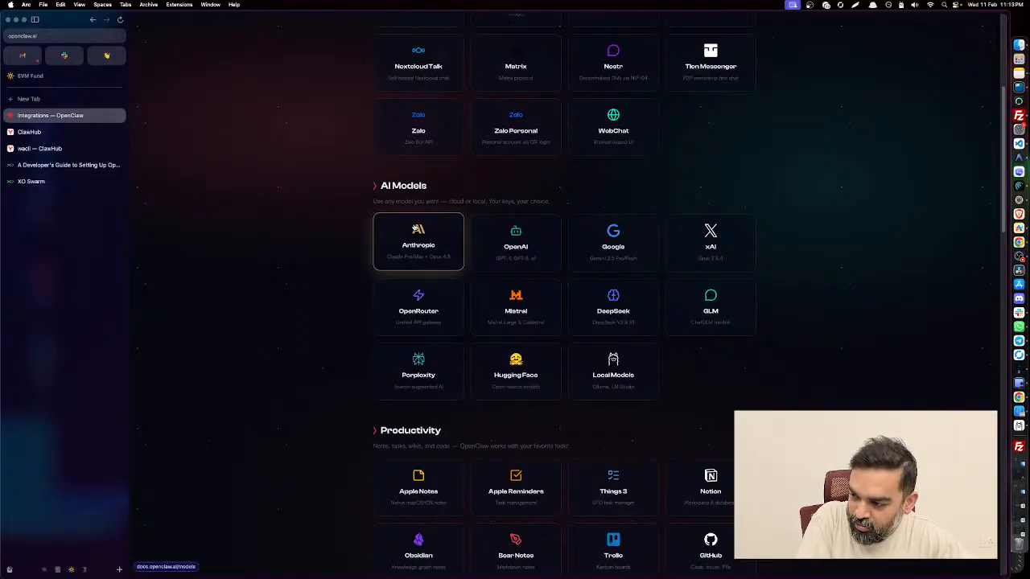
Switch to VS Code, accept the setup's risk notice with Yes, and choose QuickStart as the onboarding mode.
key("super+Tab")
key("super+Tab")
key("super+Tab")
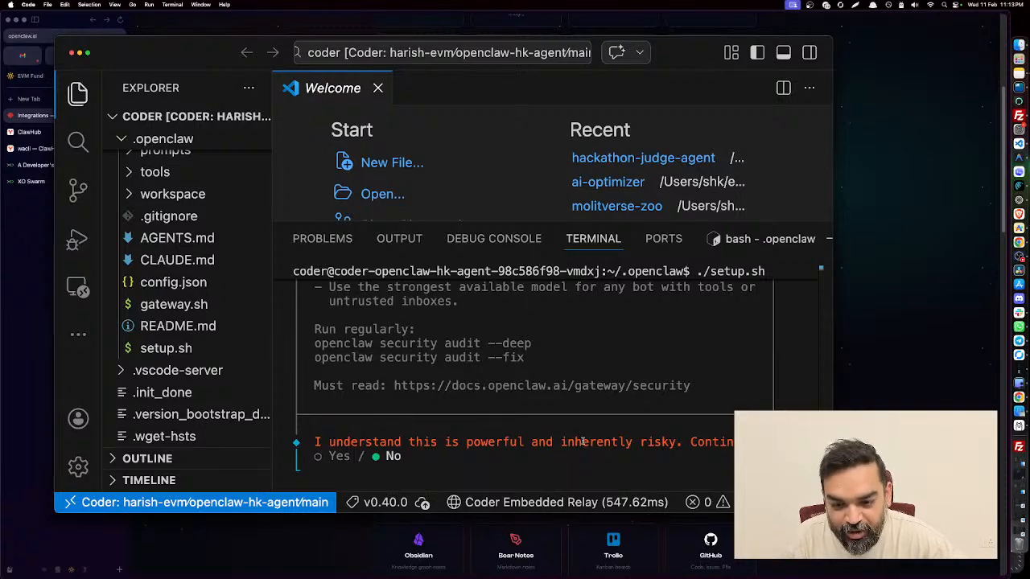
key("Left")
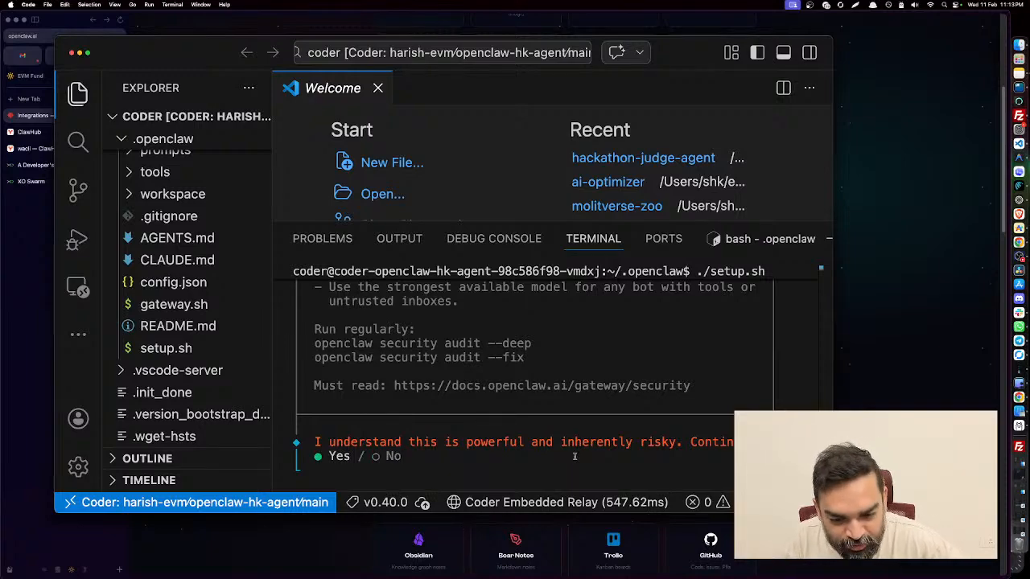
key("Return")
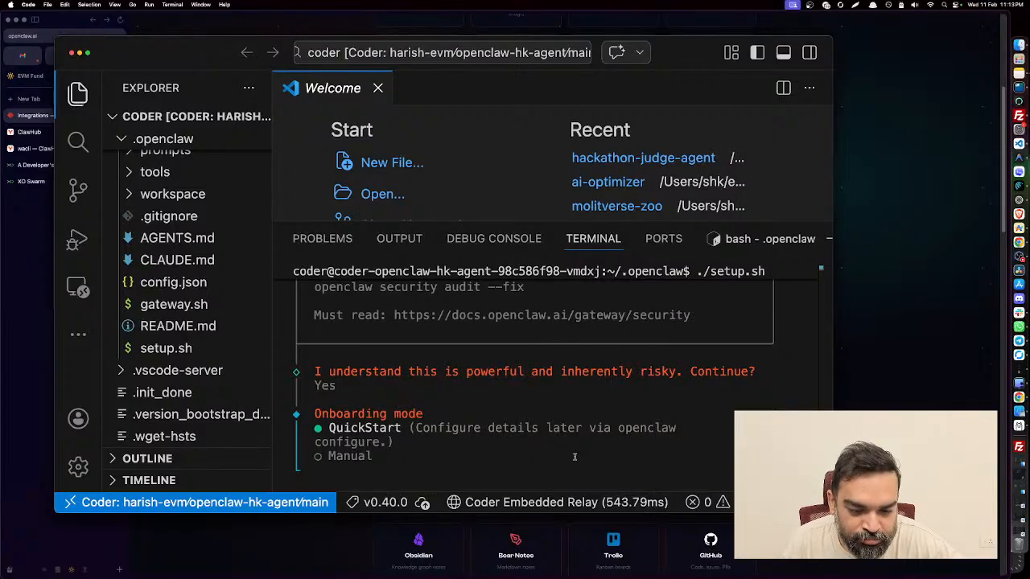
key("Return")
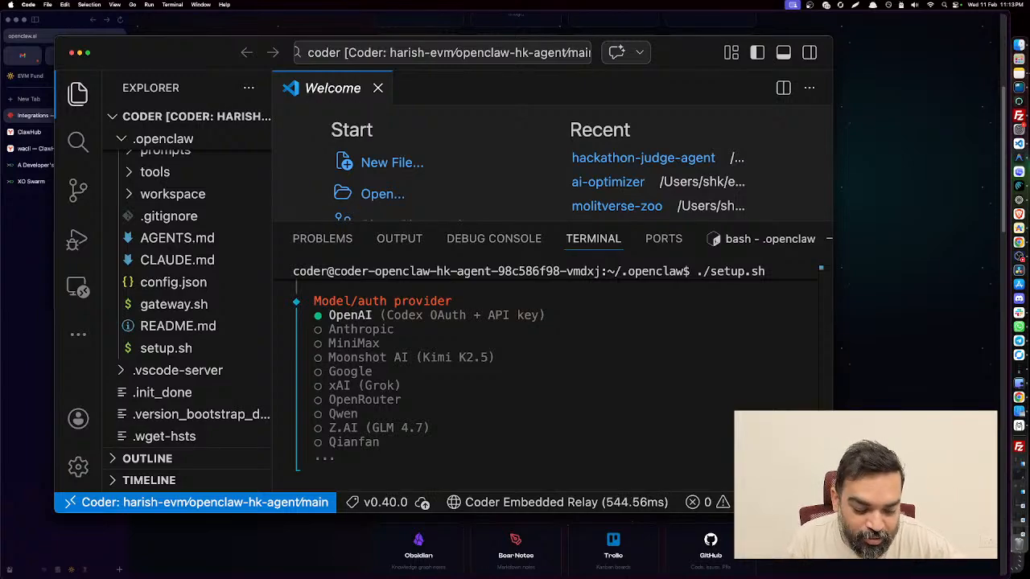
Skip the model/auth provider for now, filter models by All providers, and keep the current default model.
key("Up")
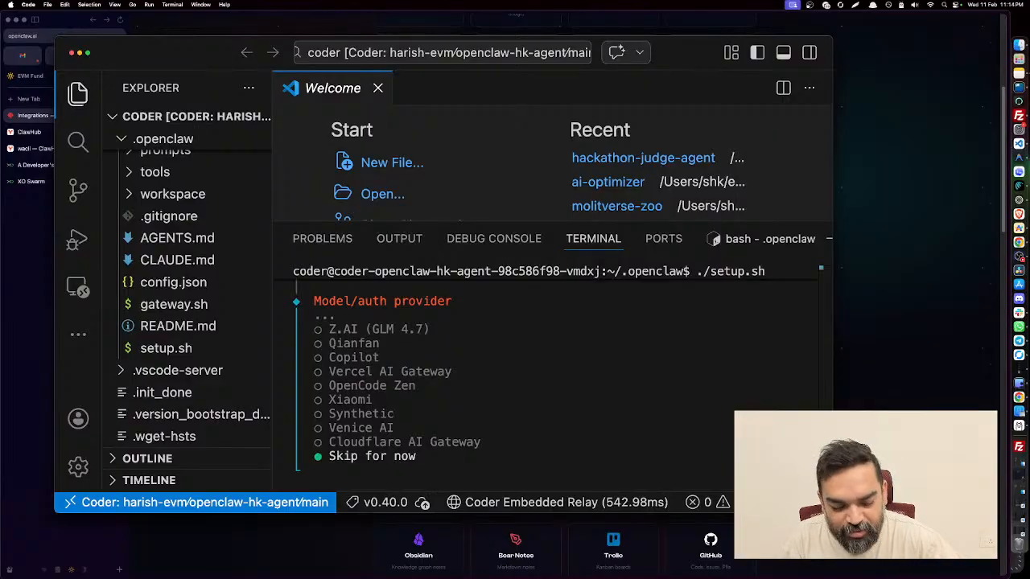
key("Return")
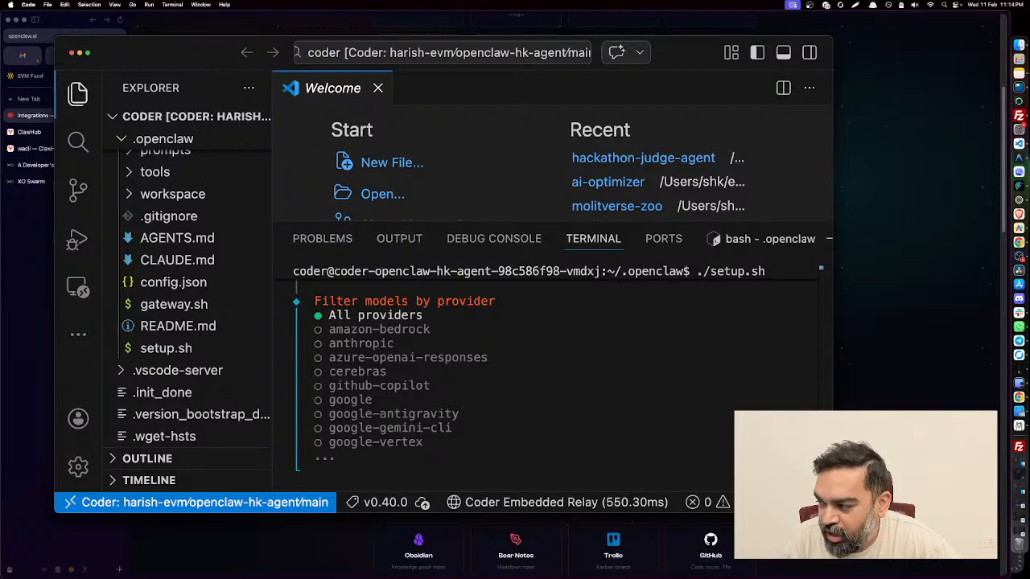
key("Return")
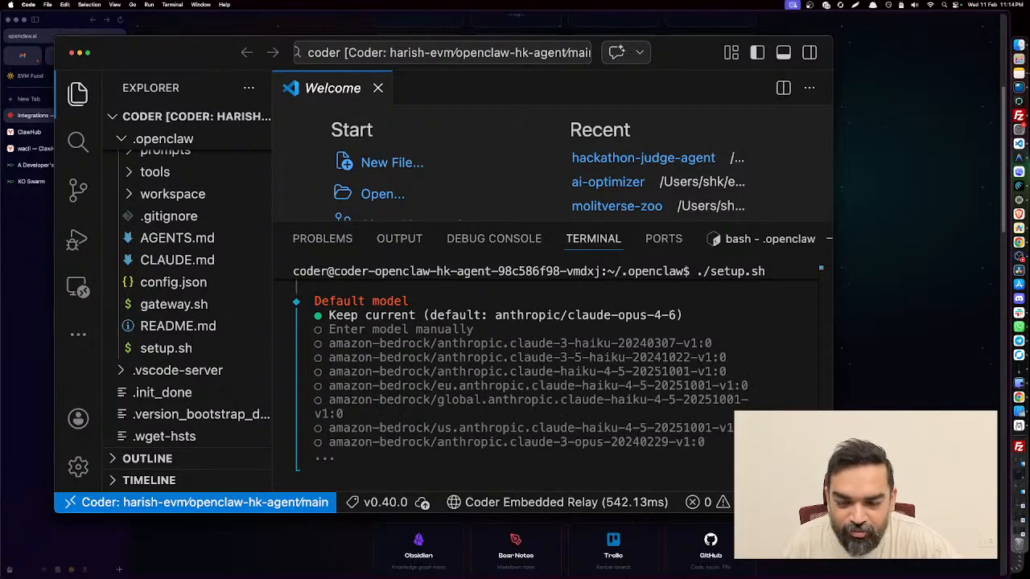
key("Return")
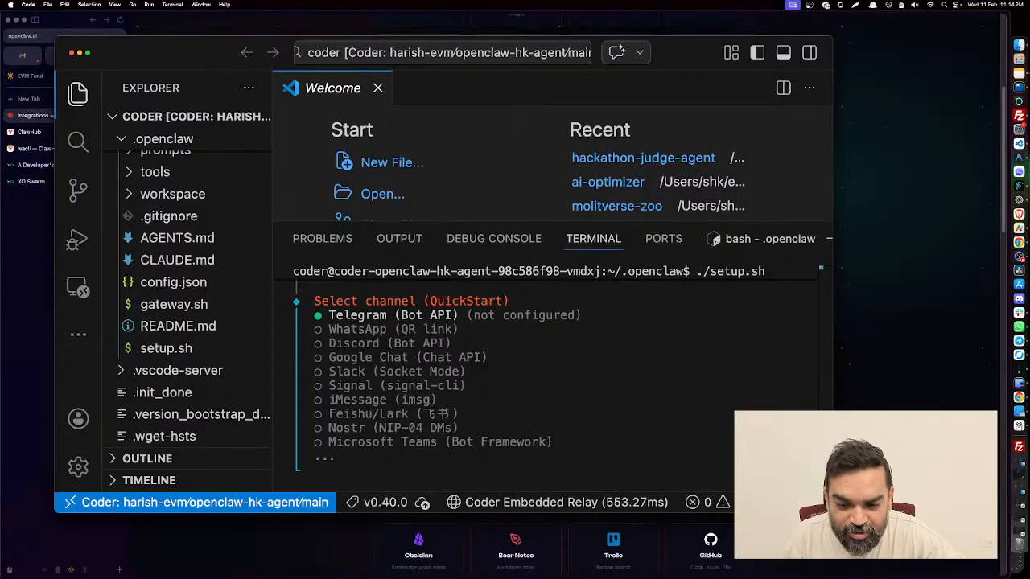
Go through the QuickStart channel list and choose Skip for now instead of a messaging channel.
key("Down")
key("Down")
key("Down")
key("Down")
key("Down")
key("Down")
key("Down")
key("Down")
key("Down")
key("Down")
key("Down")
key("Down")
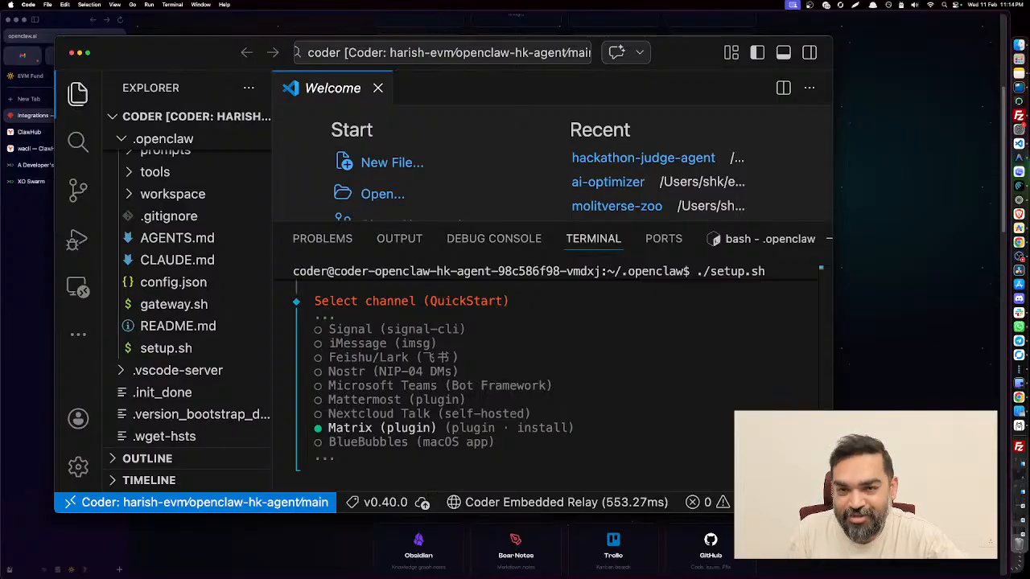
key("Down")
key("Down")
key("Down")
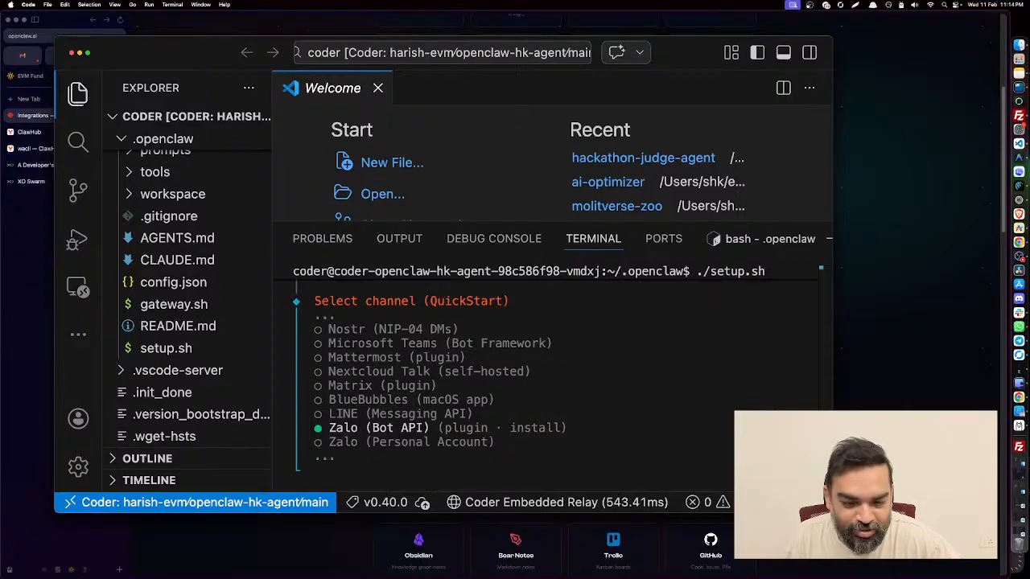
key("Down")
key("Down")
key("Down")
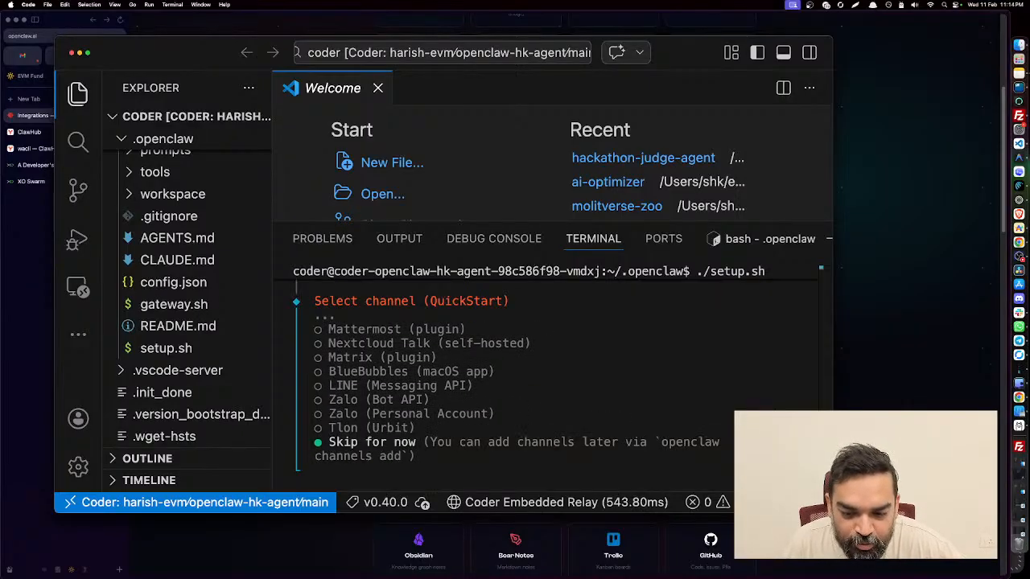
key("Return")
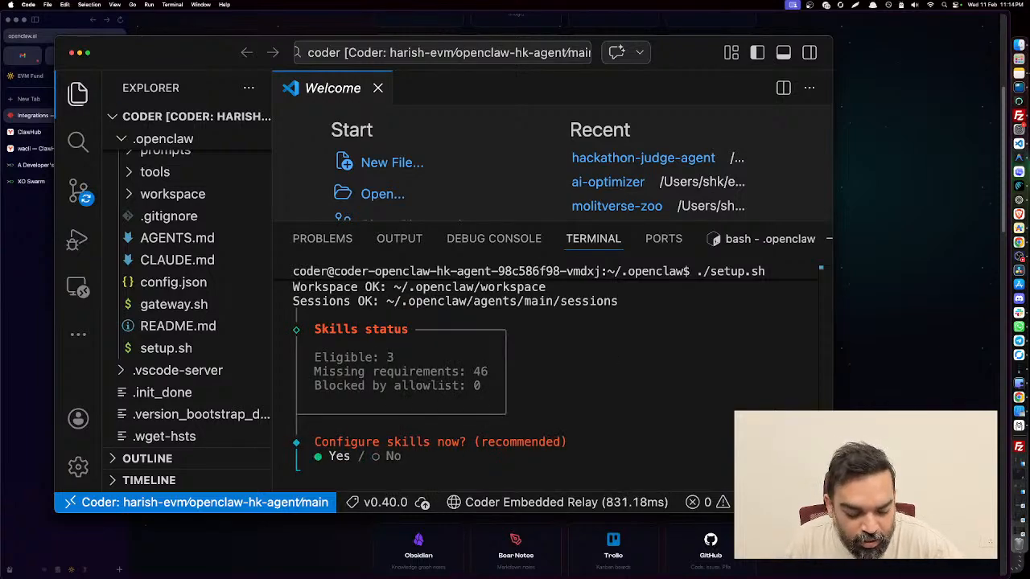
Configure skills now with the Homebrew install command shown, npm as the node manager, and missing skill dependencies skipped.
key("Return")
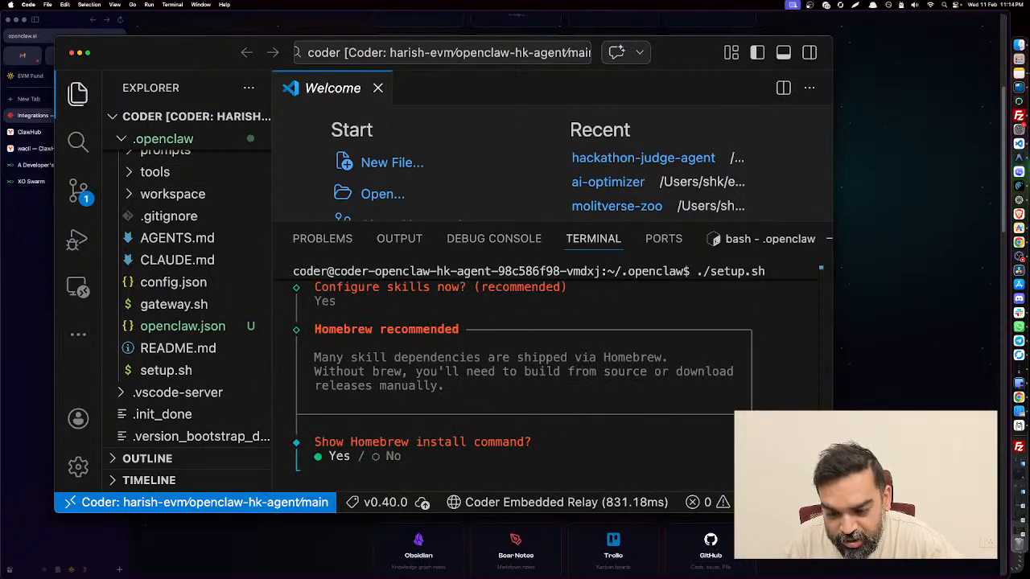
key("Return")
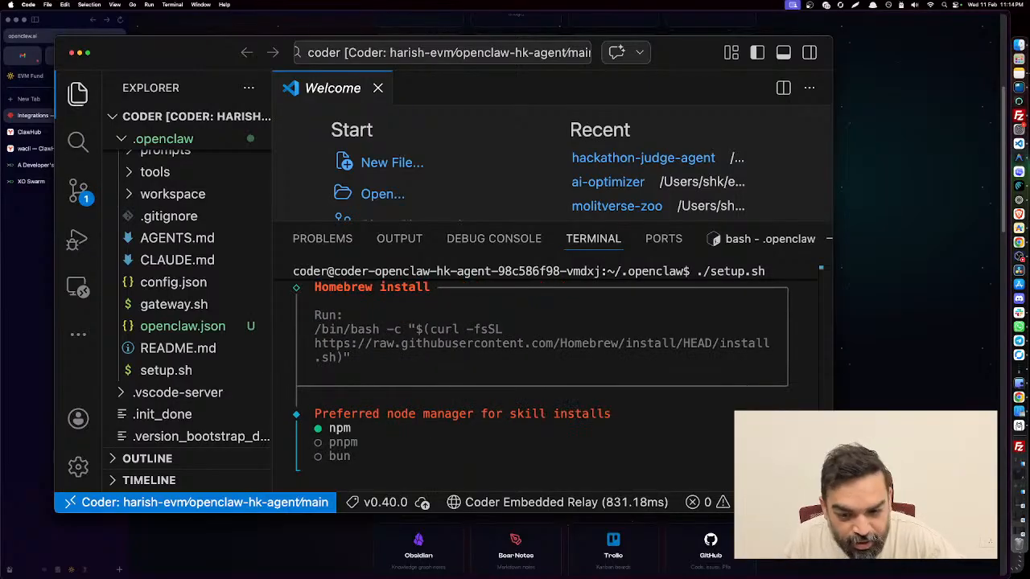
key("Return")
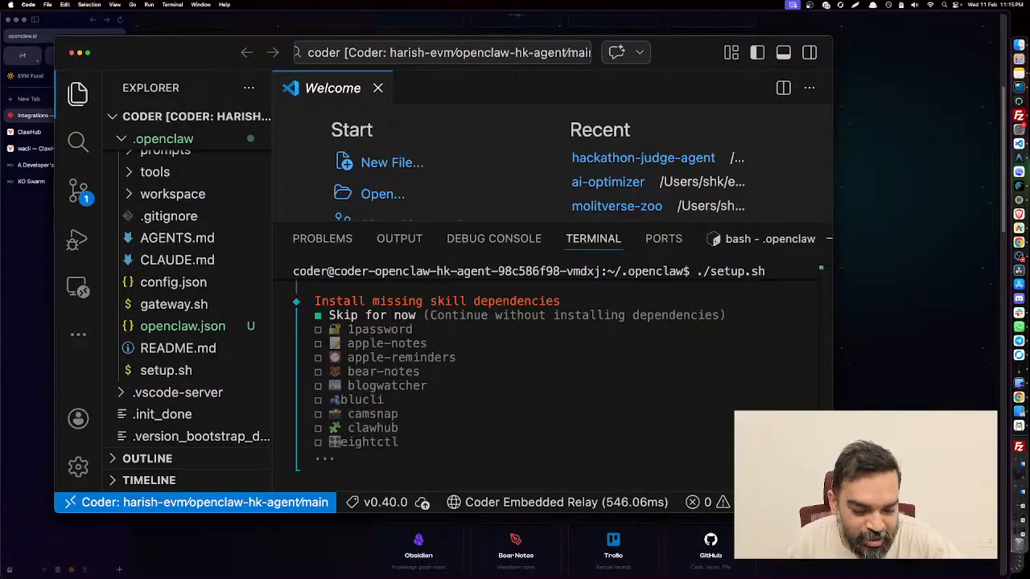
key("Return")
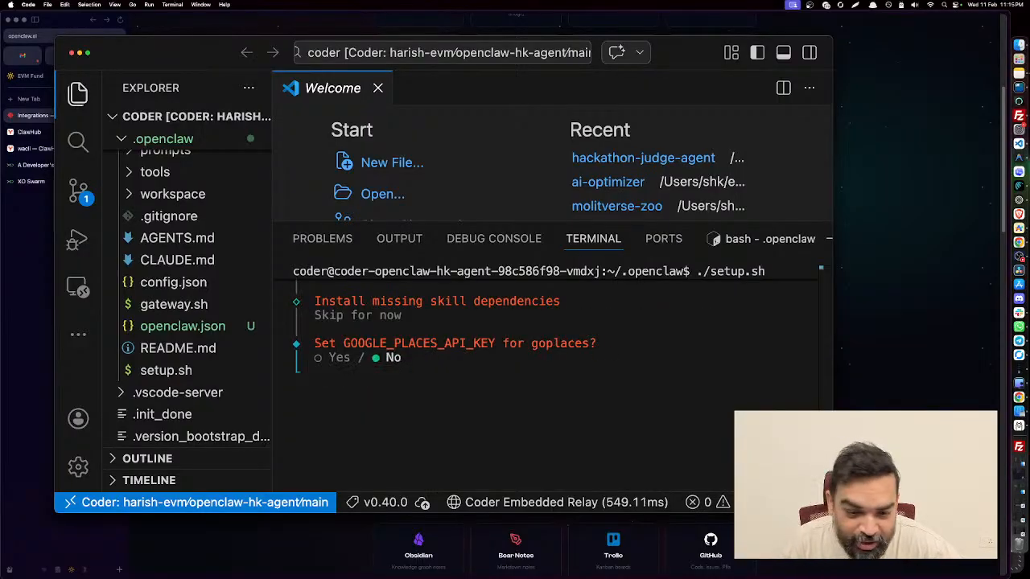
Answer No to setting the Google Places, Gemini, Notion, OpenAI and ElevenLabs API keys, and skip enabling hooks for now.
key("Return")
key("Return")
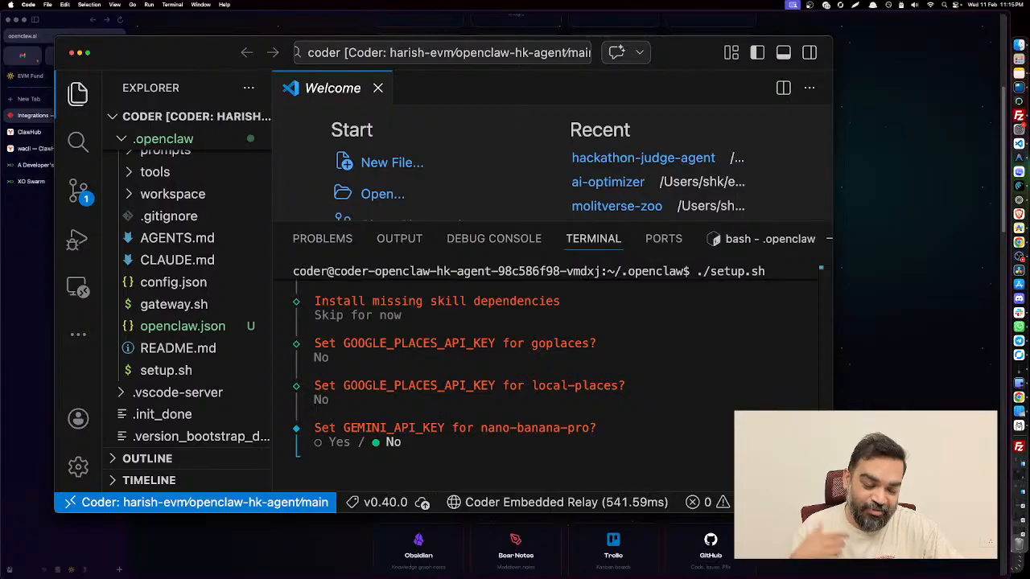
key("Return")
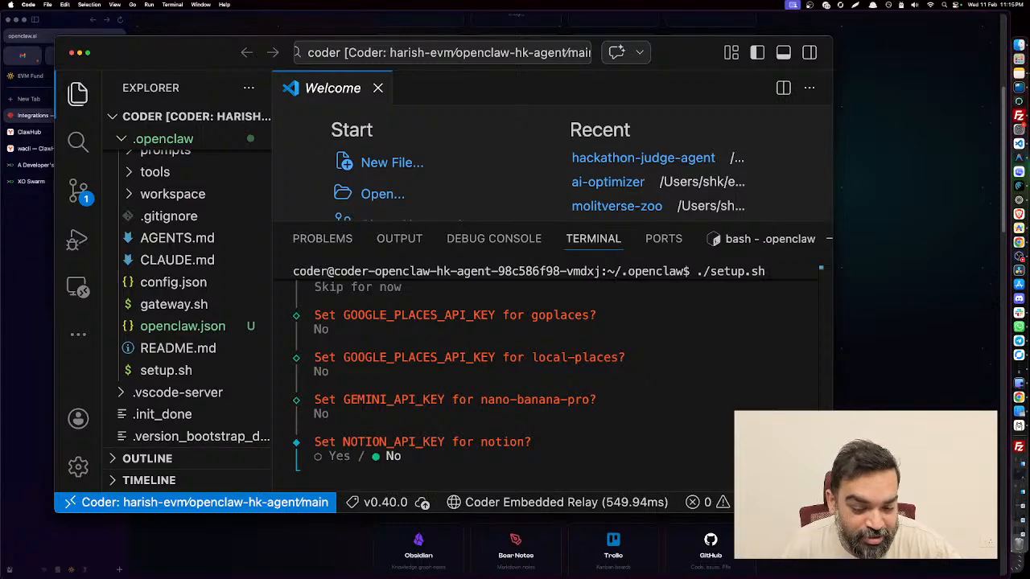
key("Return")
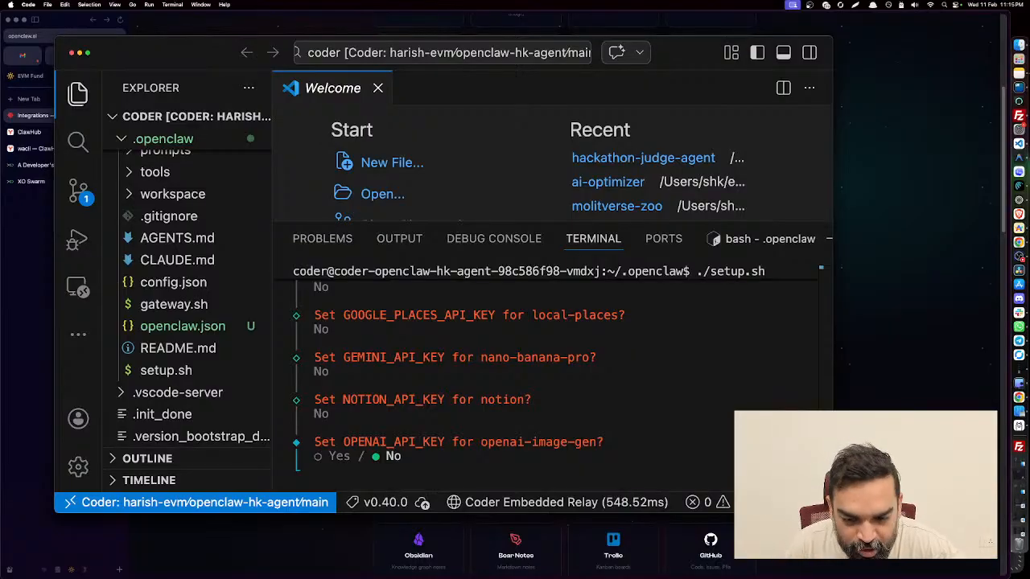
key("Return")
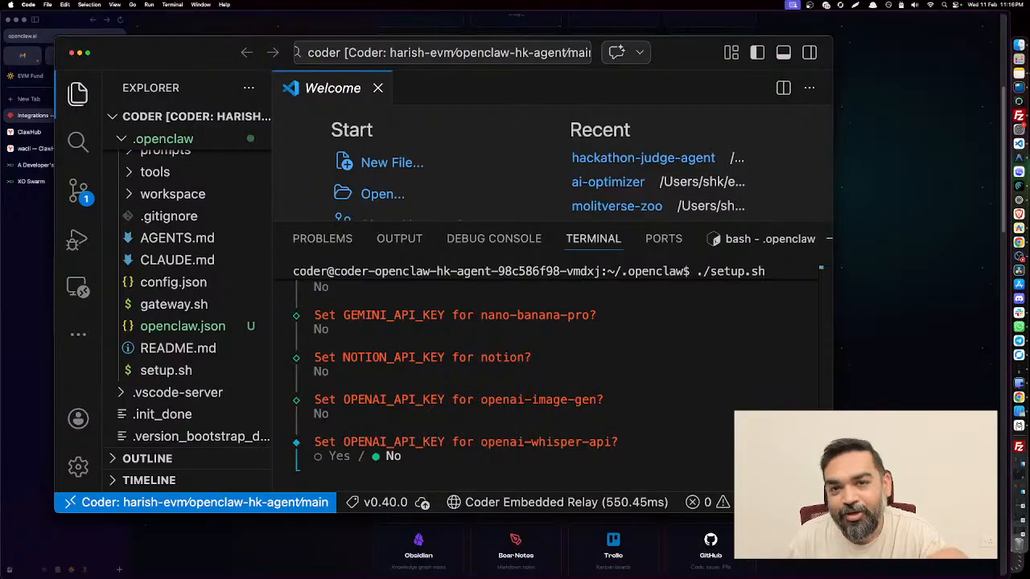
key("Return")
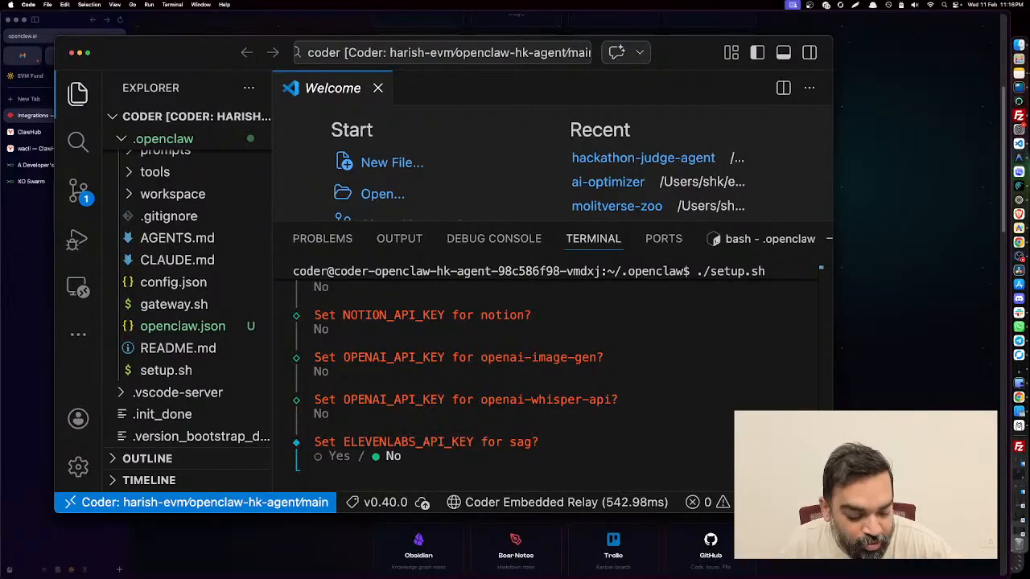
key("Return")
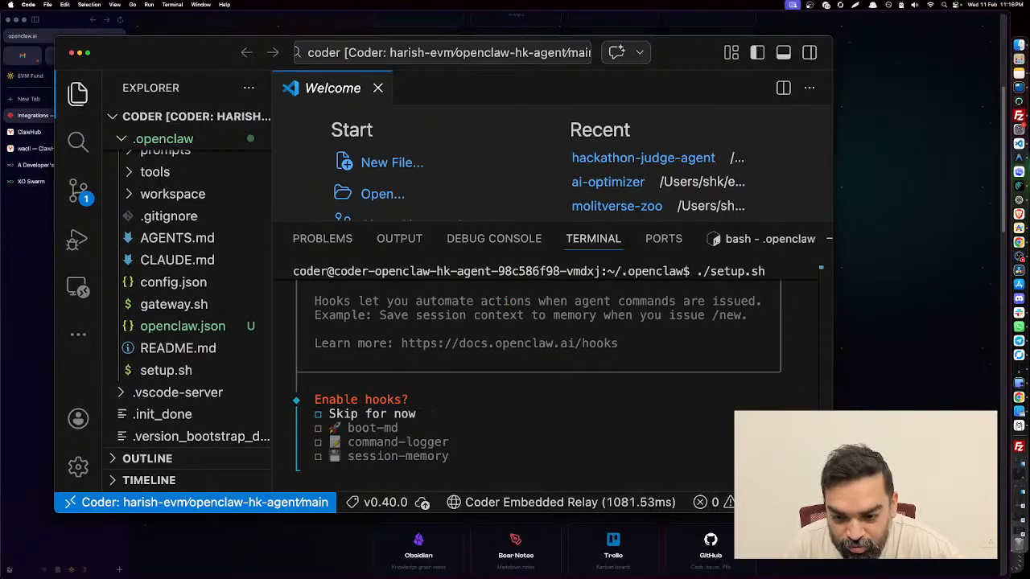
key("space")
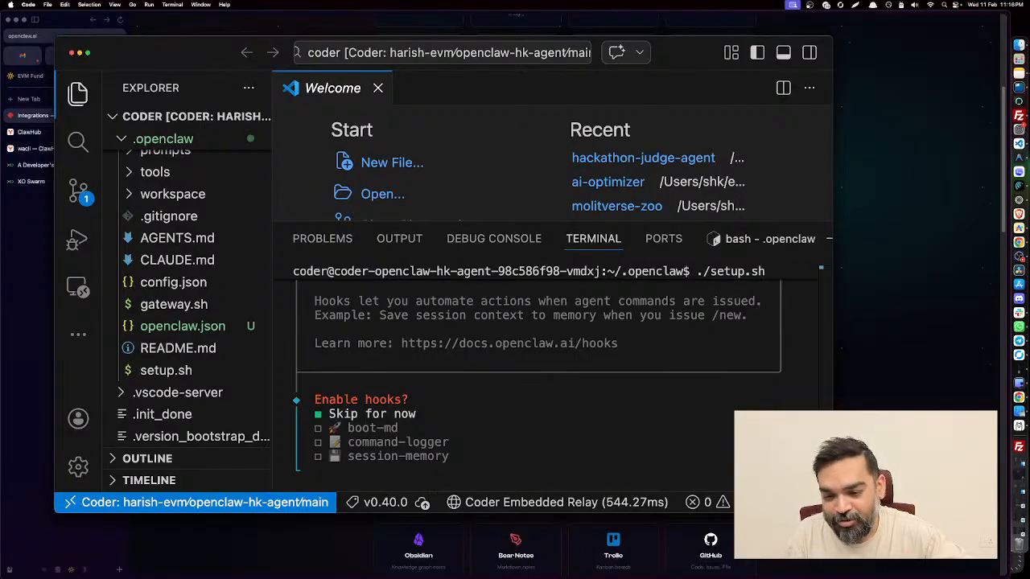
key("Return")
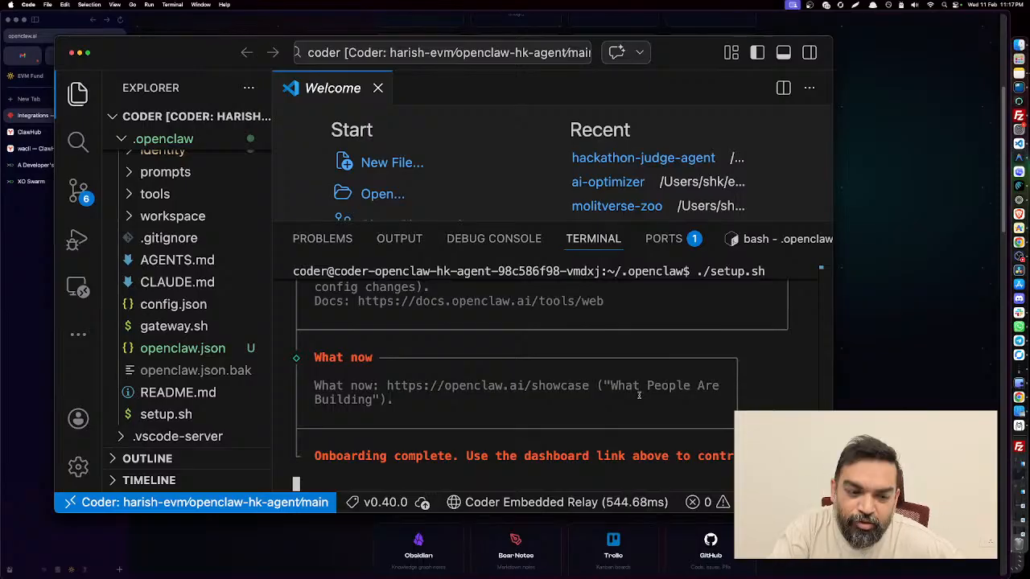
Check the forwarded port 18789 and read the Dashboard ready section of the terminal output for the dashboard link.
left_click(663, 240)
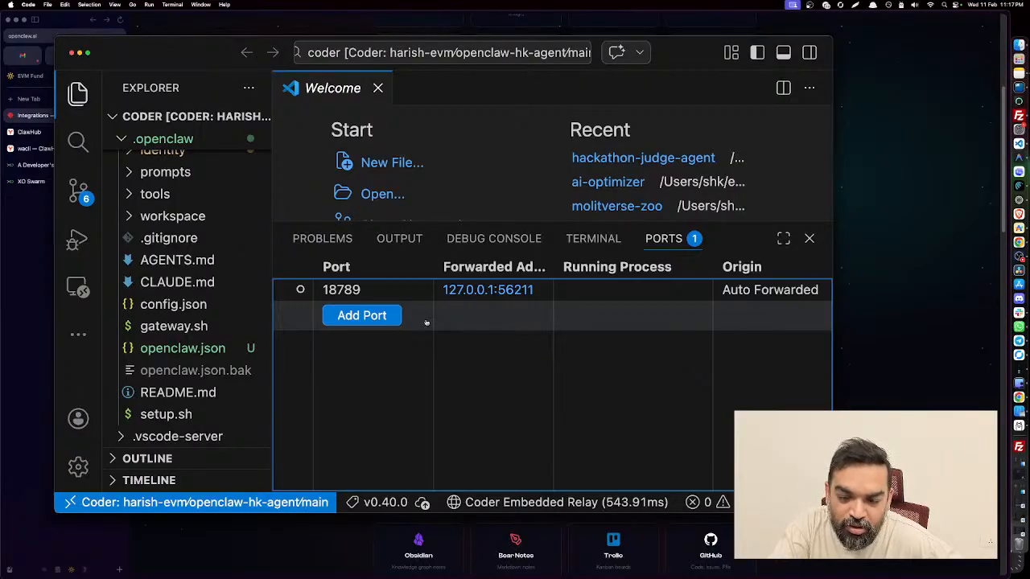
mouse_move(300, 290)
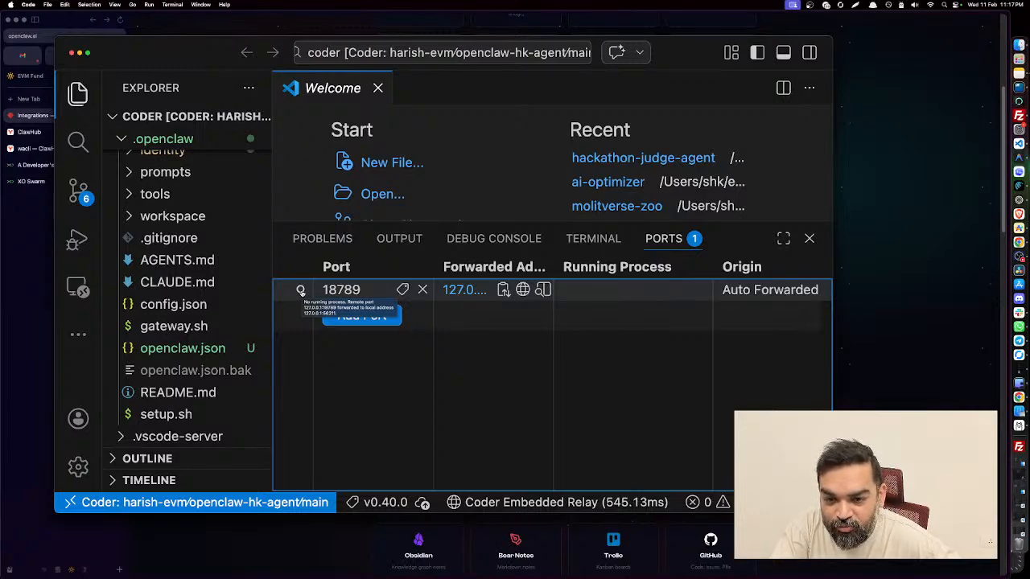
left_click(593, 238)
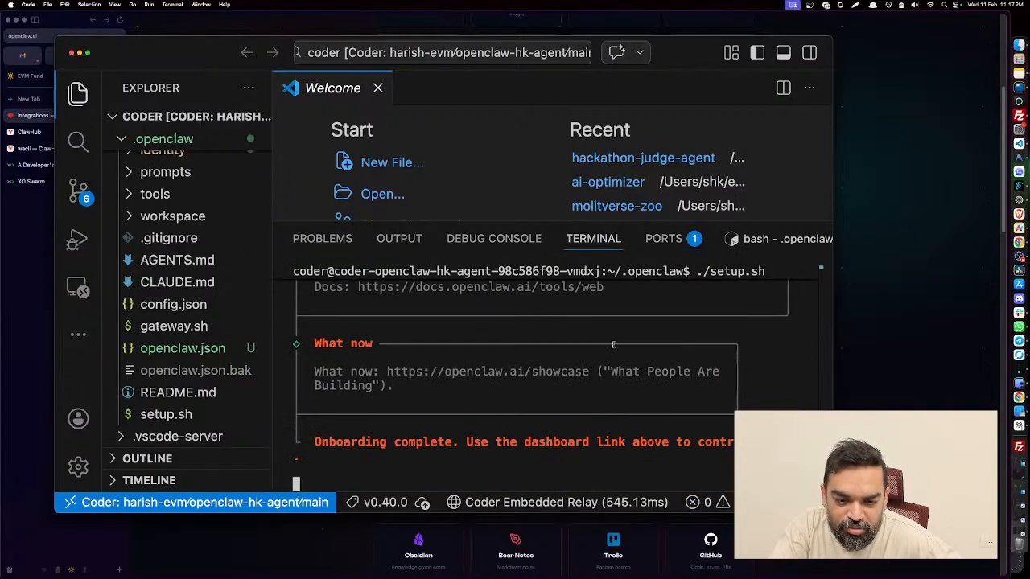
scroll(564, 387, "up", 5)
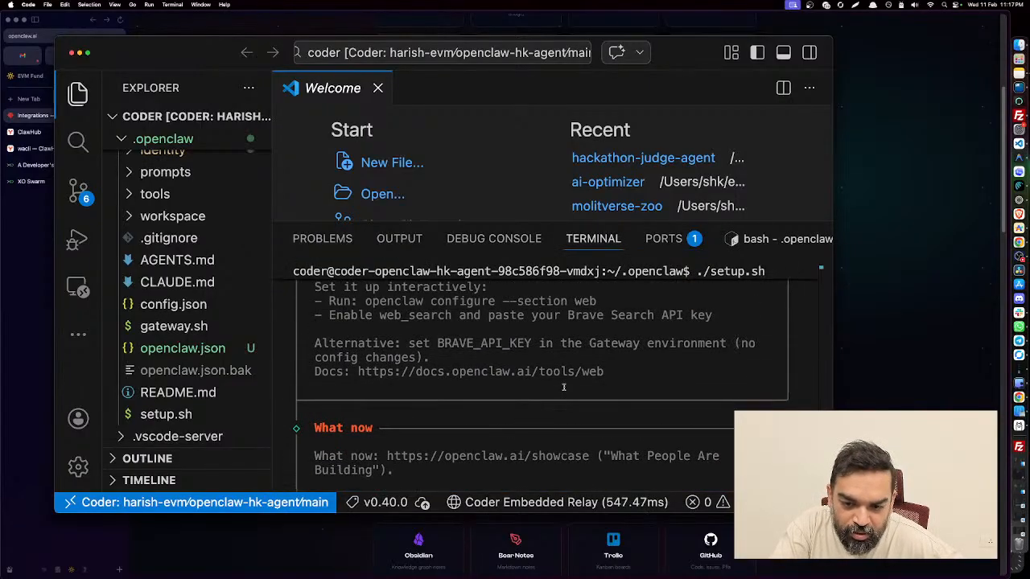
scroll(563, 387, "up", 6)
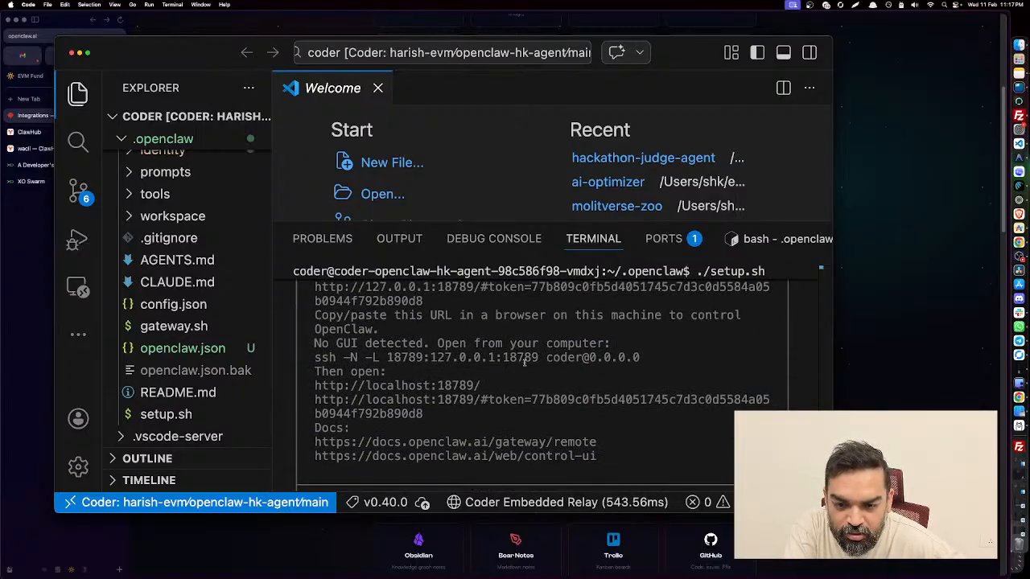
scroll(524, 363, "up", 1)
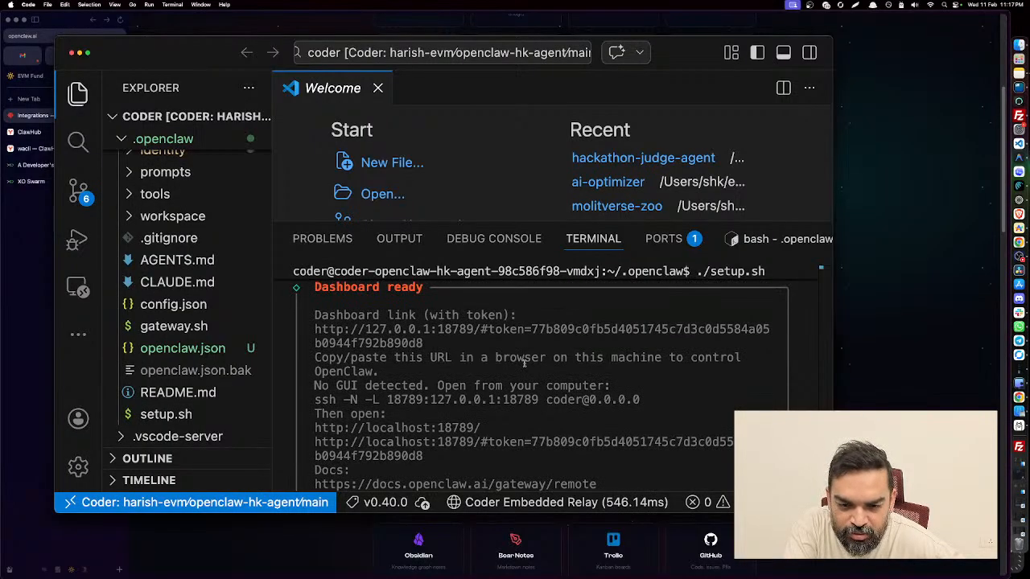
scroll(366, 326, "up", 1)
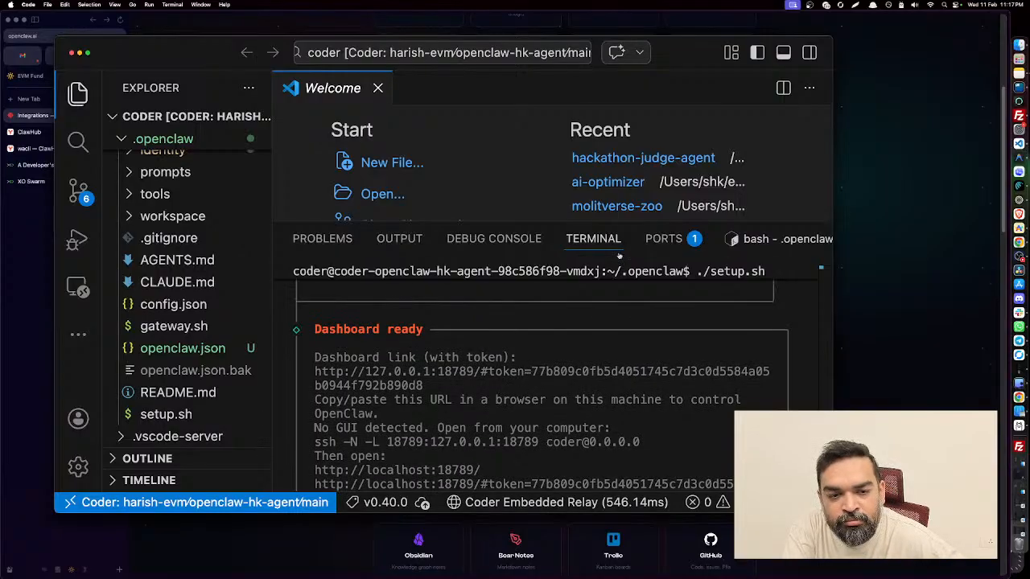
Try to open the forwarded address of port 18789 in the browser, and return to VS Code.
left_click(647, 238)
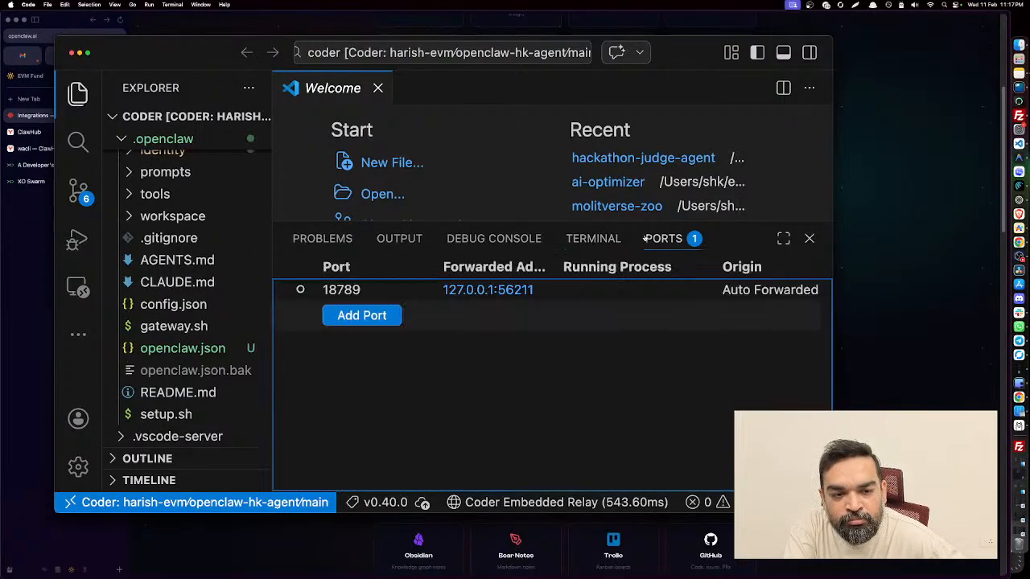
left_click(453, 292, "super")
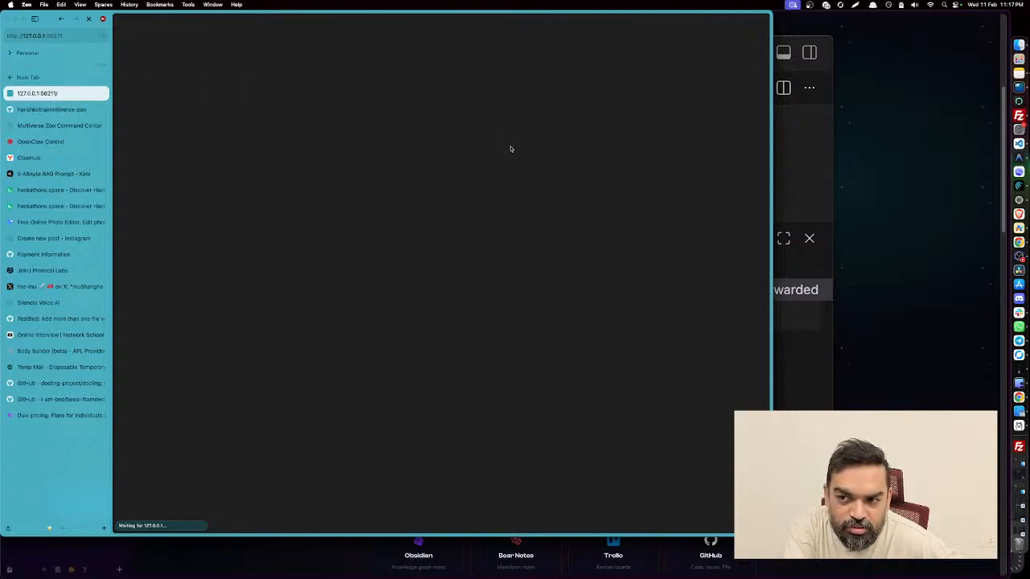
left_click(825, 344)
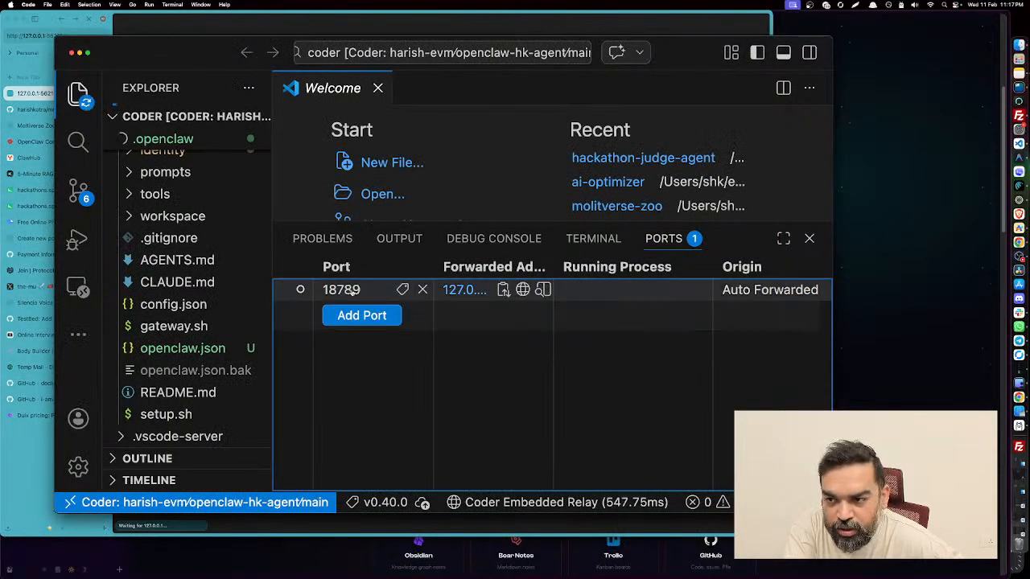
scroll(213, 349, "down", 3)
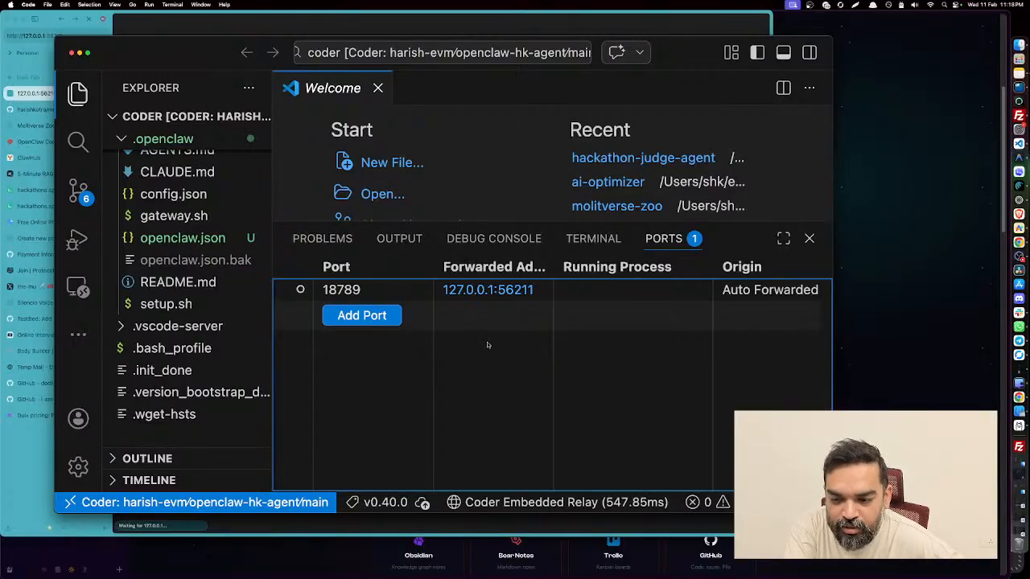
left_click(29, 94)
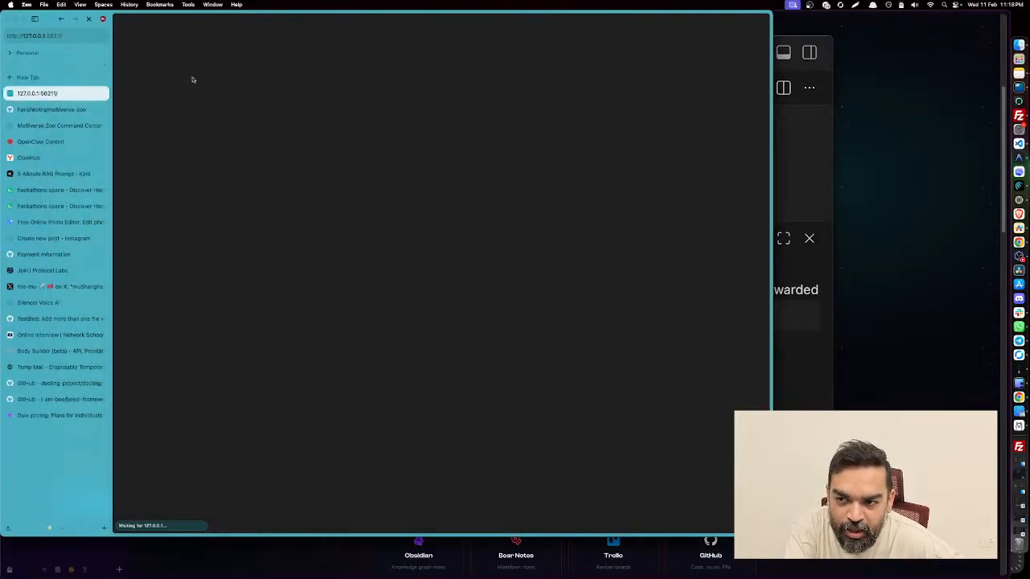
left_click(800, 380)
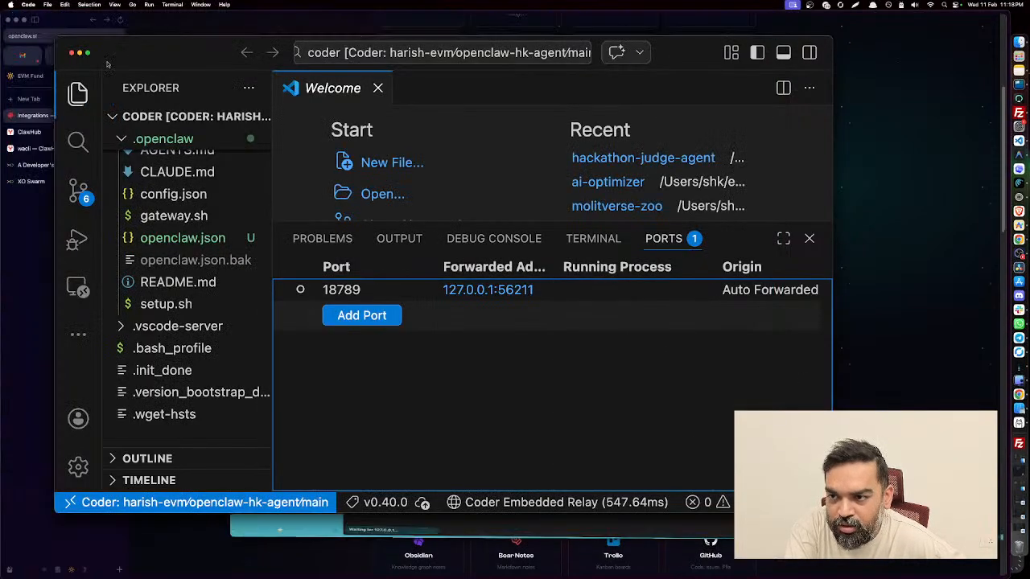
Return to the end of the terminal output and interrupt the running setup.sh script.
left_click(595, 240)
scroll(678, 429, "down", 5)
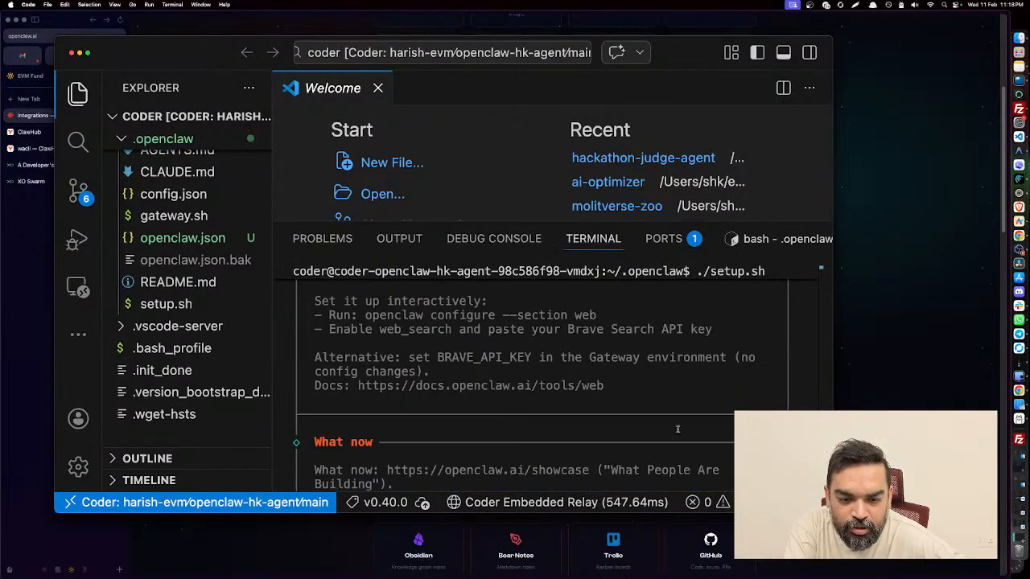
scroll(677, 429, "down", 3)
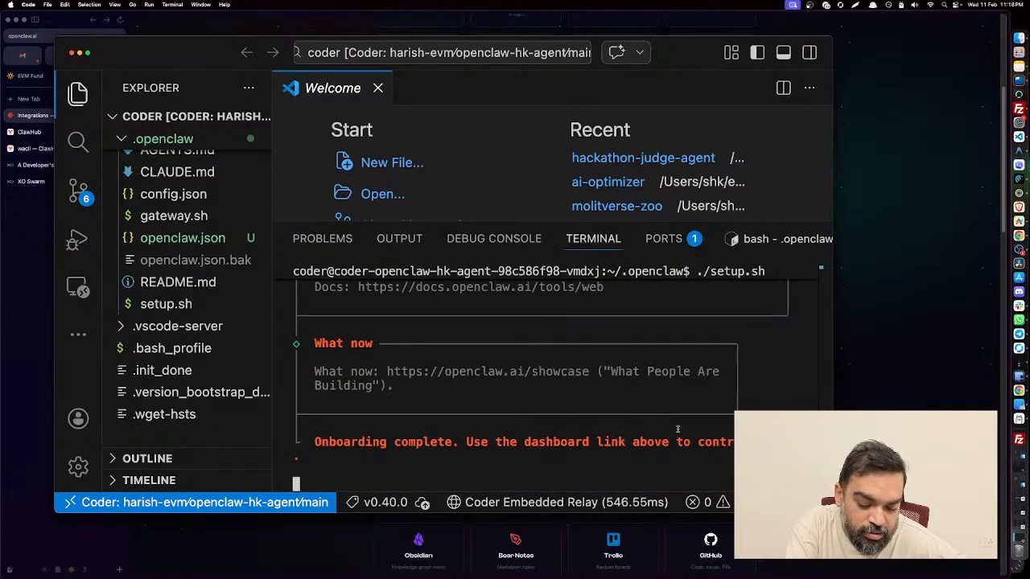
key("ctrl+c")
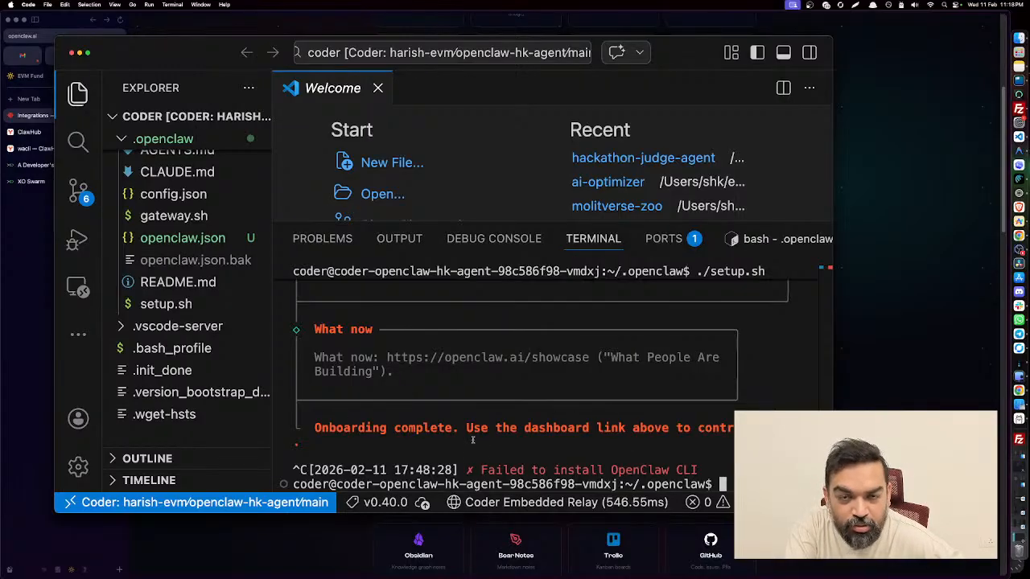
Try to restart the OpenClaw gateway by running "openclaw gateway restart" in the terminal.
type("op")
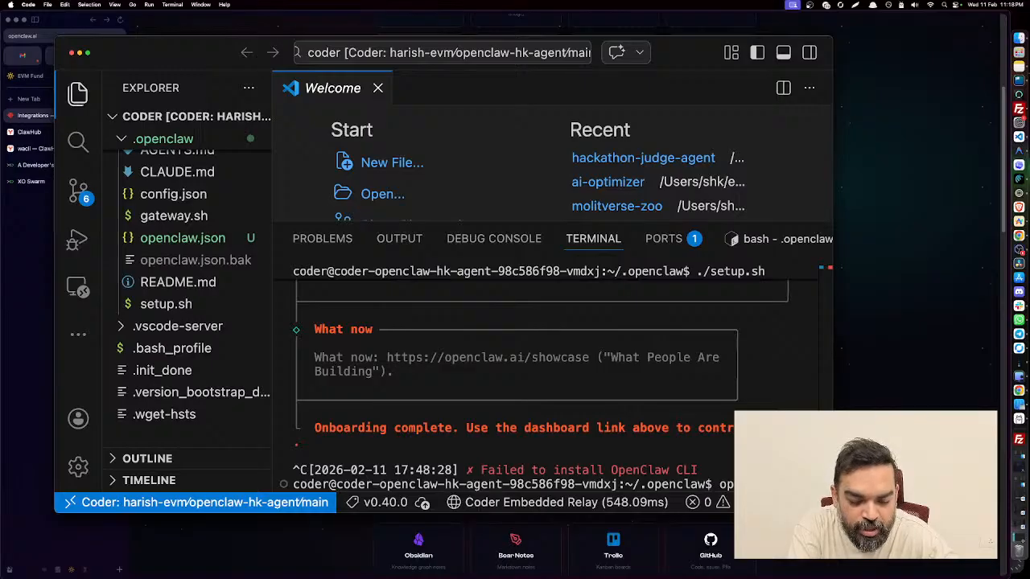
type("enclaw gateway rest")
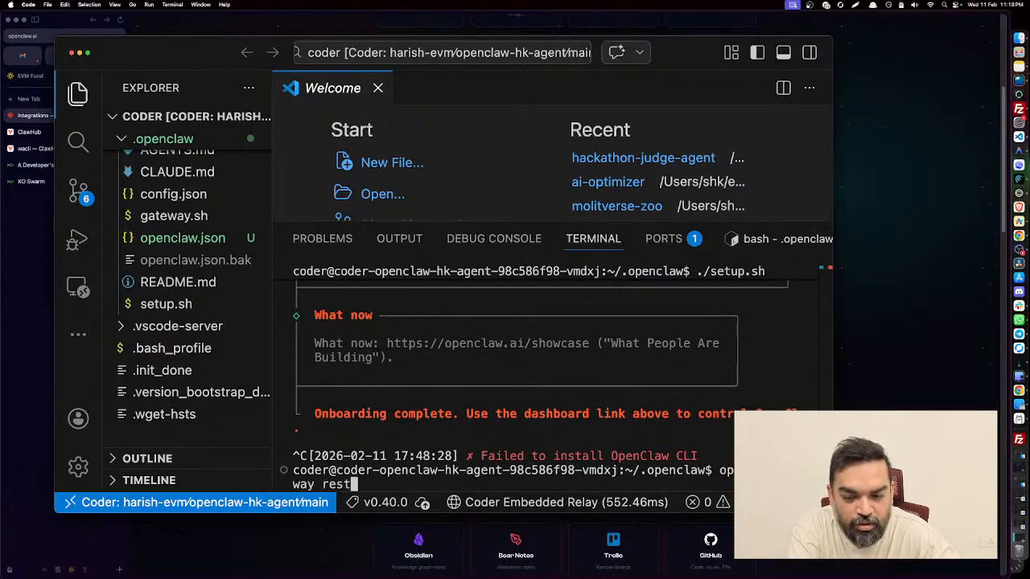
type("art")
key("Return")
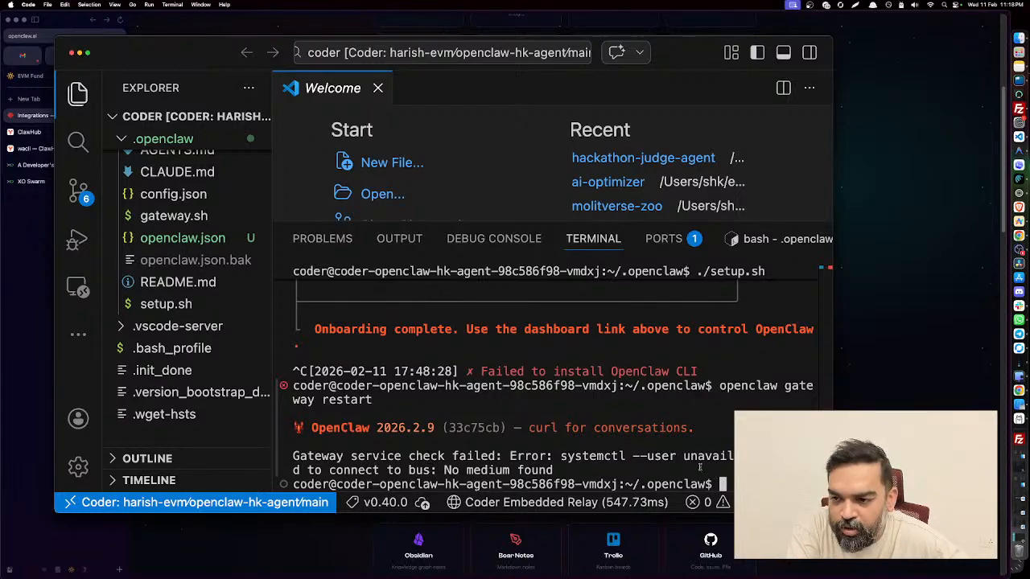
Open the developer's guide to setting up OpenClaw in the browser and examine its troubleshooting section for gateway issues.
left_click(29, 166)
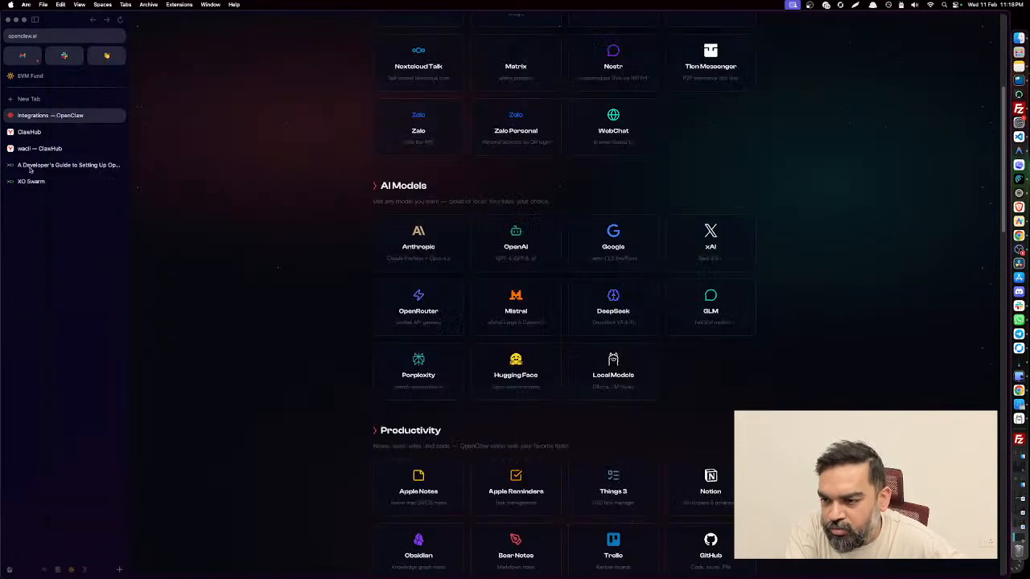
scroll(633, 387, "down", 2)
scroll(635, 389, "down", 5)
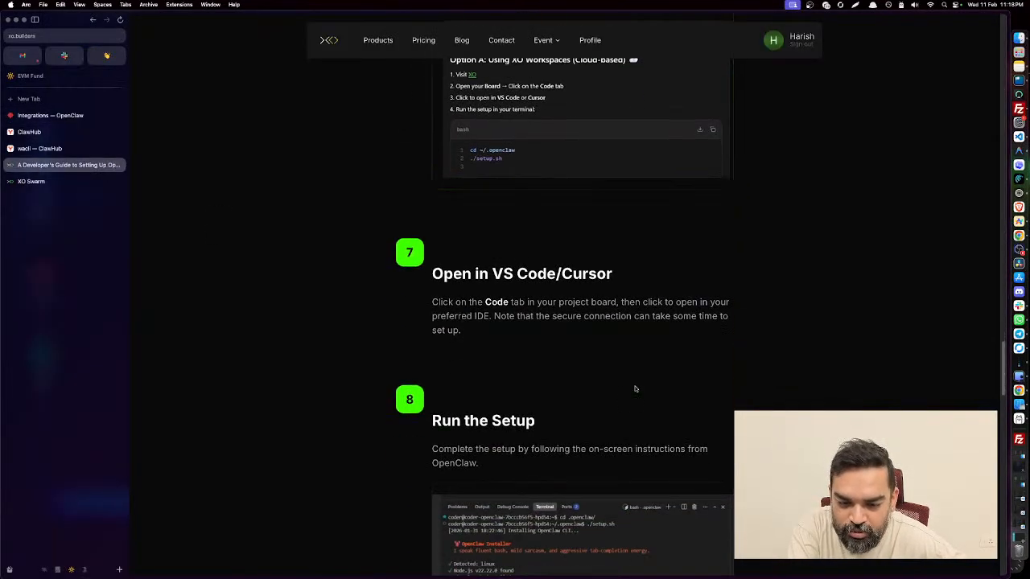
scroll(634, 388, "down", 6)
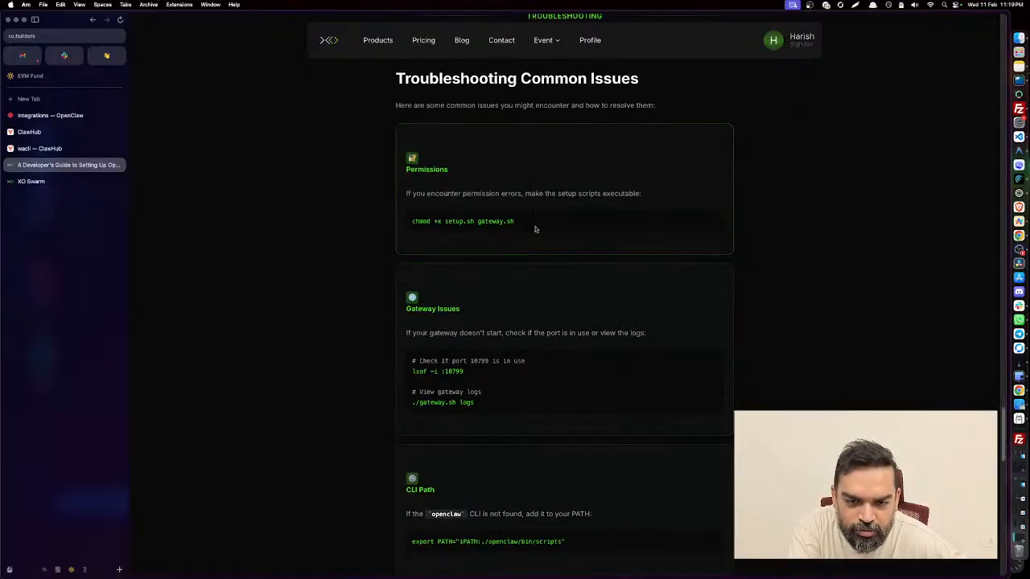
scroll(545, 336, "down", 4)
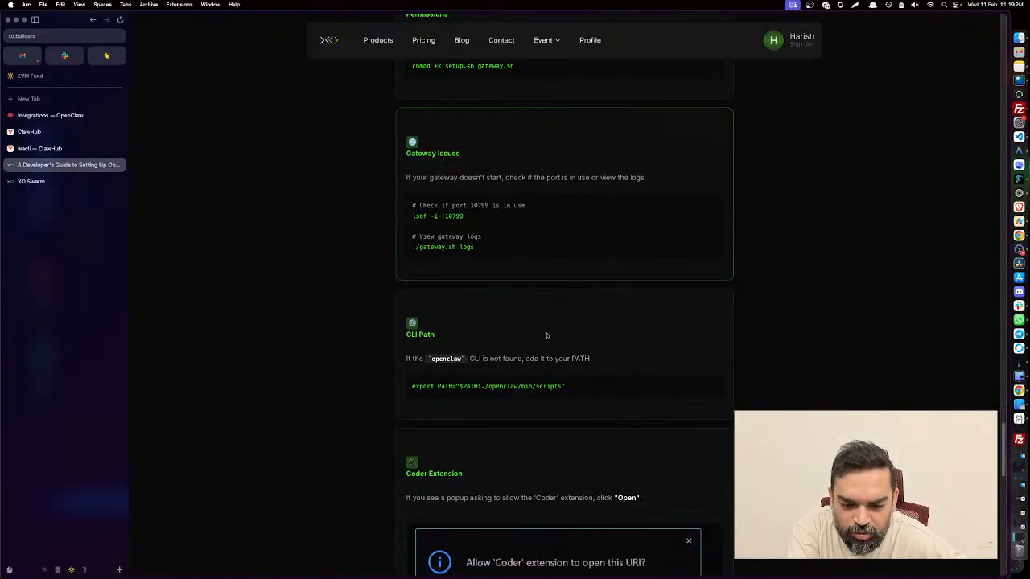
scroll(546, 335, "down", 5)
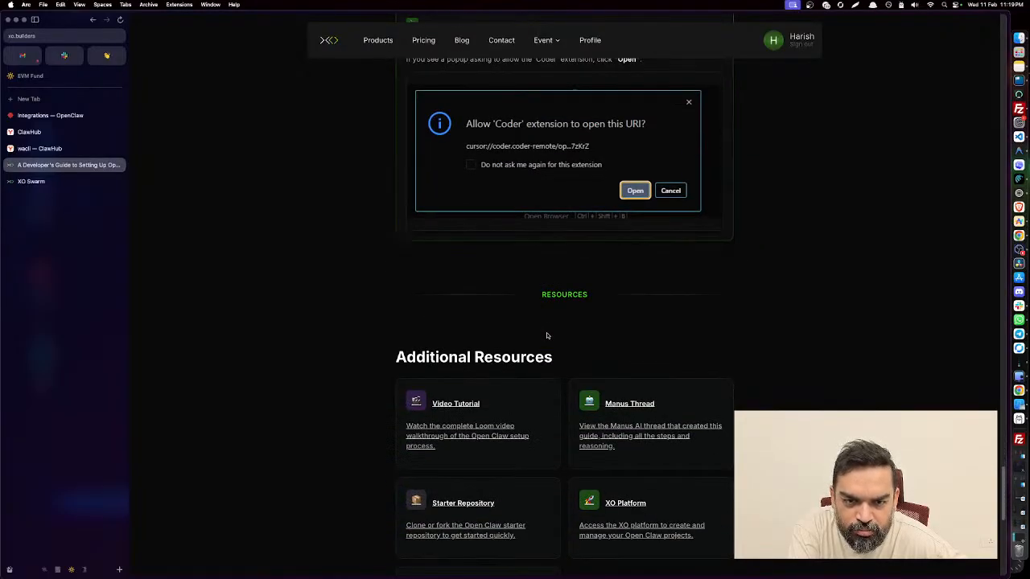
scroll(547, 335, "down", 5)
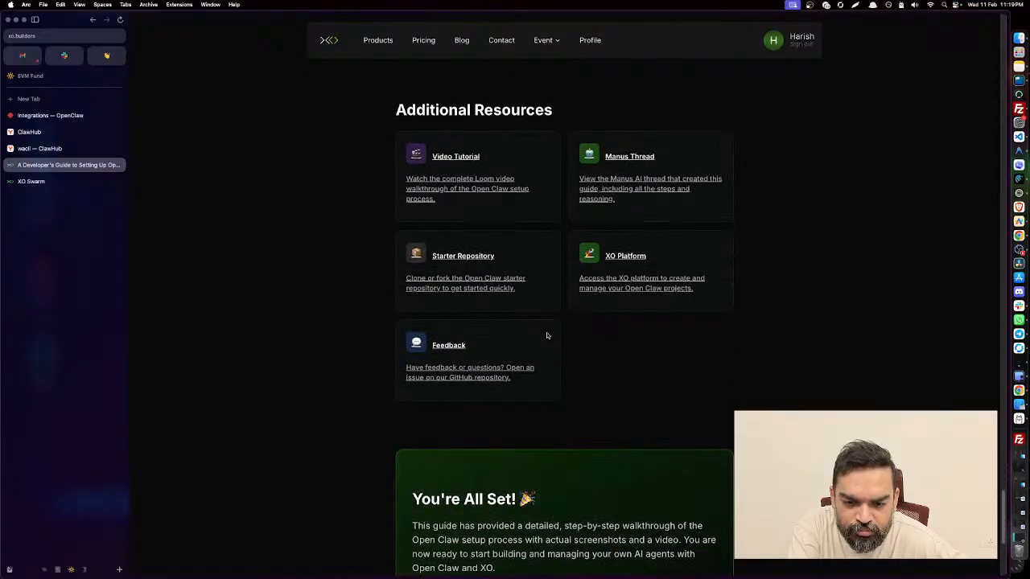
scroll(547, 335, "up", 8)
scroll(546, 336, "up", 5)
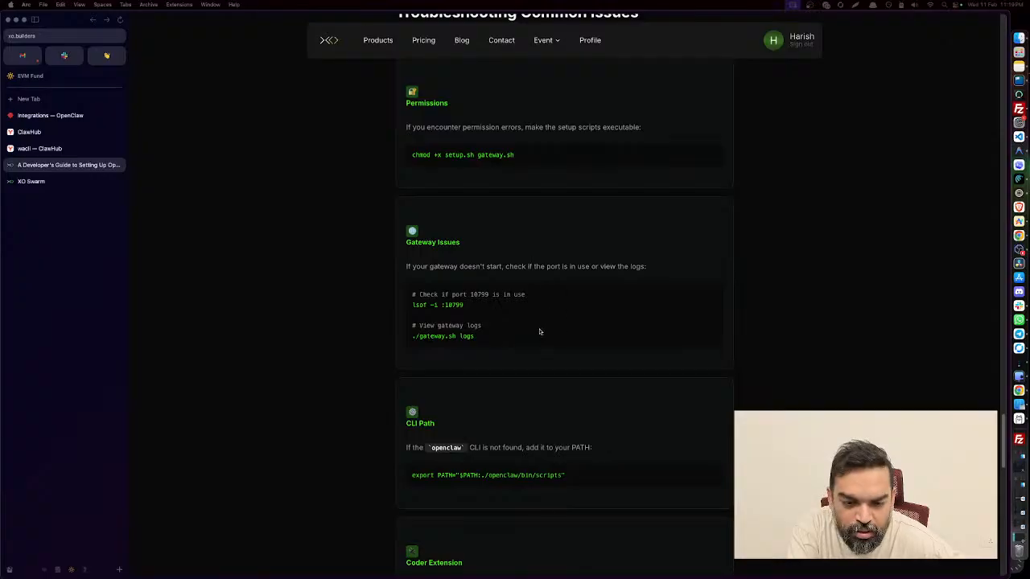
Switch back to VS Code and try to stop the gateway by running "openclaw gateway stop" in the terminal.
key("super+Tab")
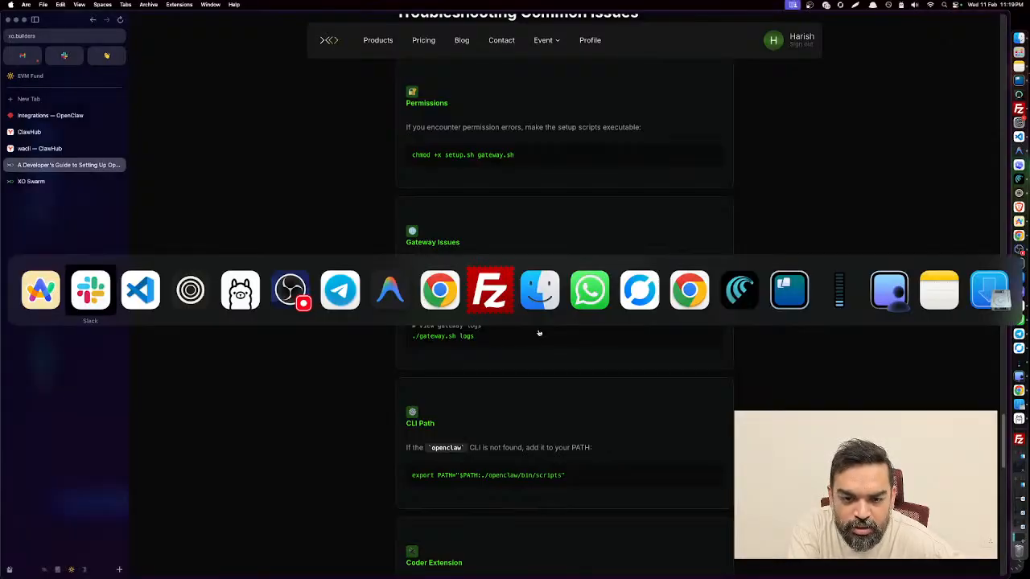
key("super+Tab")
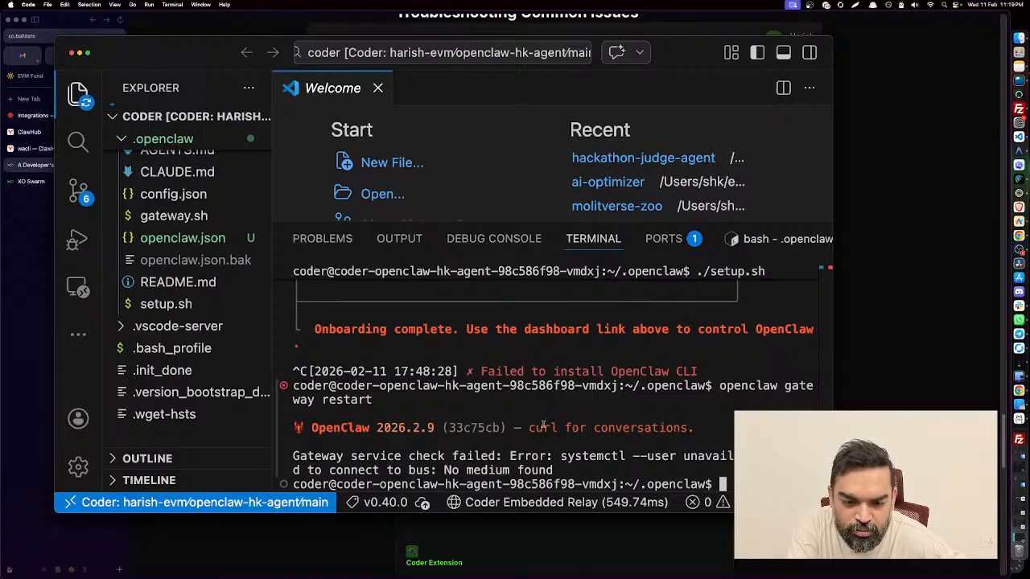
type("op")
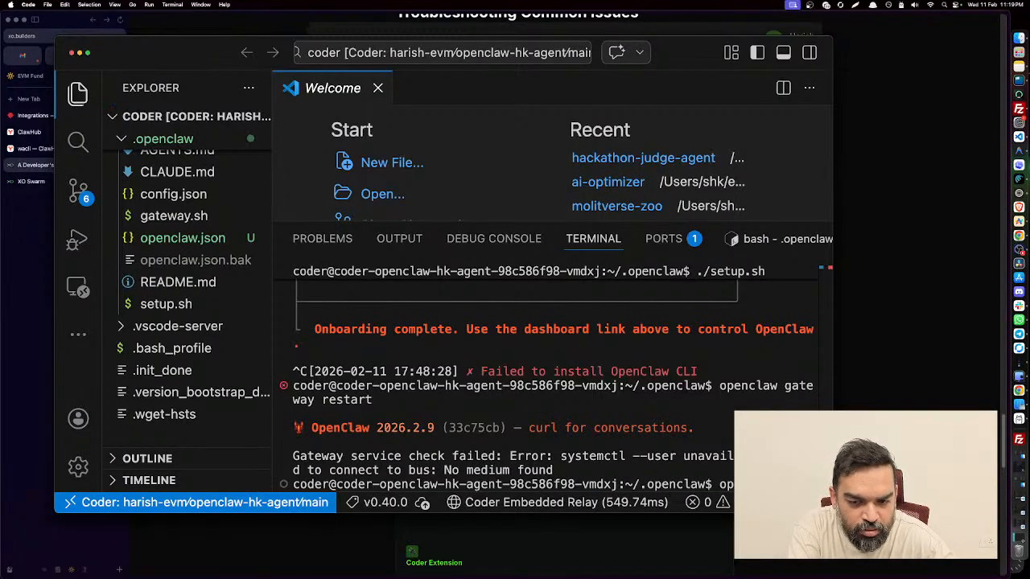
type("enclaw gateway stop")
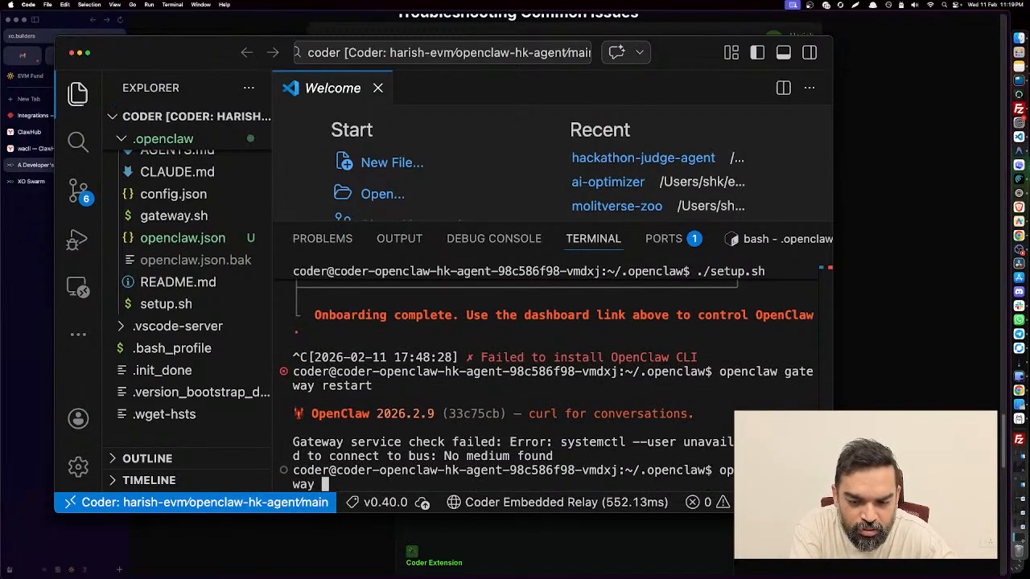
key("Return")
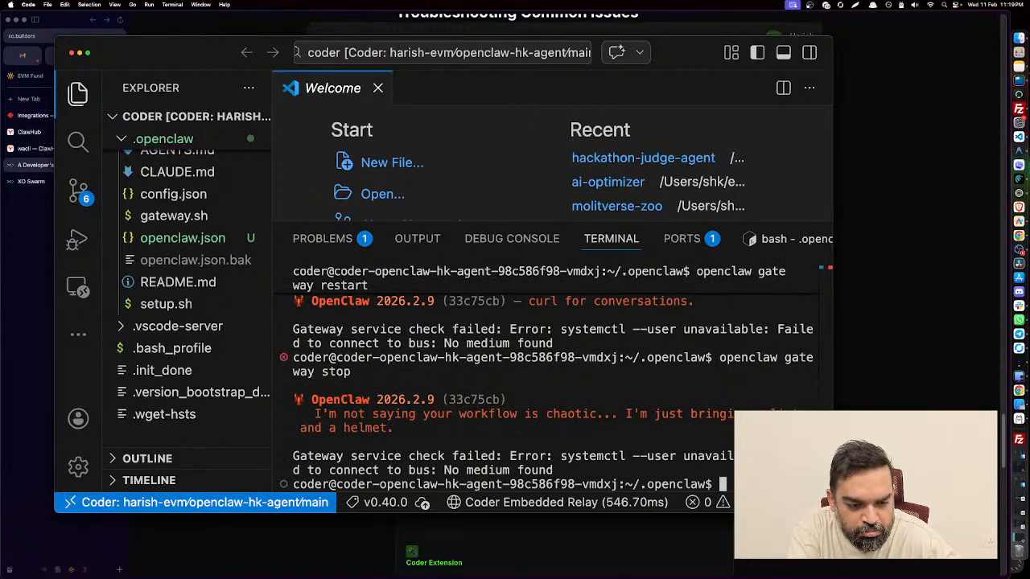
Run "openclaw gateway status" and examine its output for the gateway's service state and the recommended repair command.
type("op")
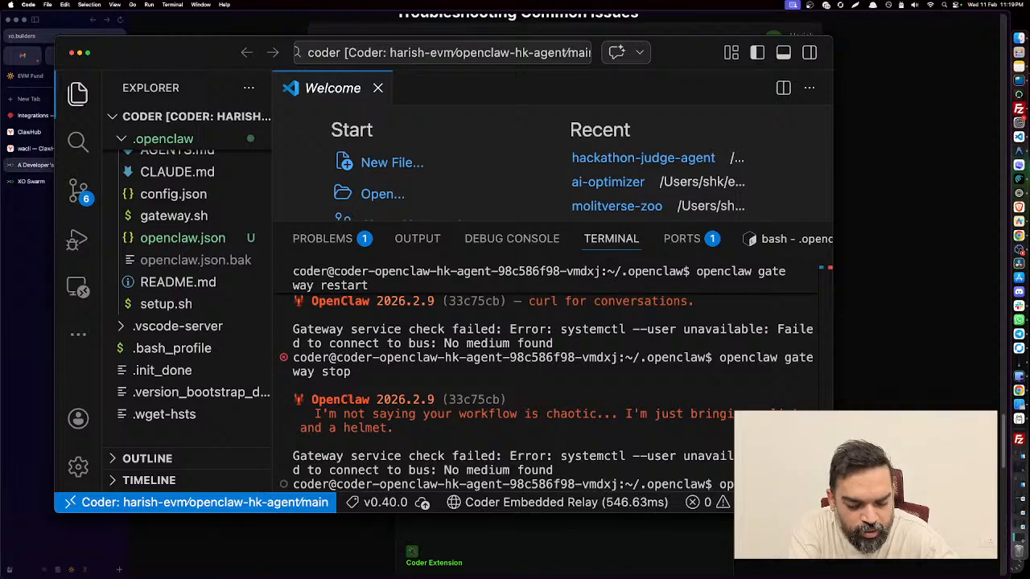
type("way status")
key("Return")
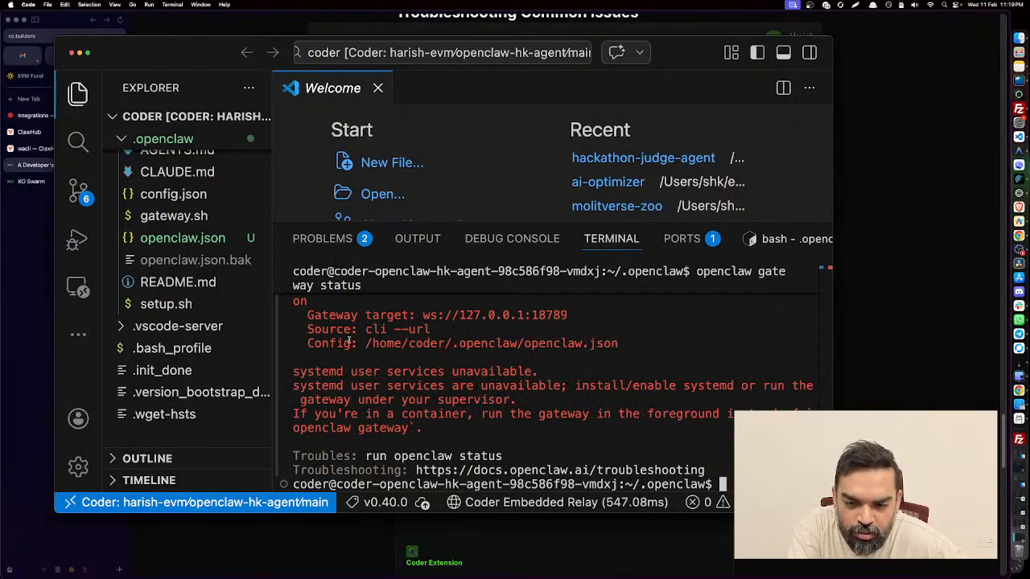
scroll(349, 343, "up", 3)
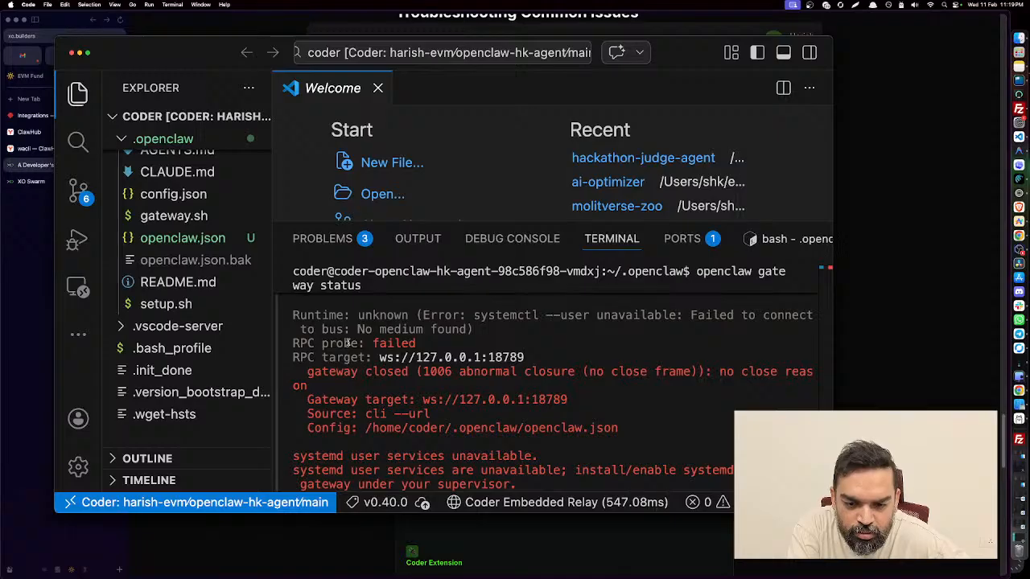
scroll(349, 343, "up", 2)
scroll(347, 342, "up", 4)
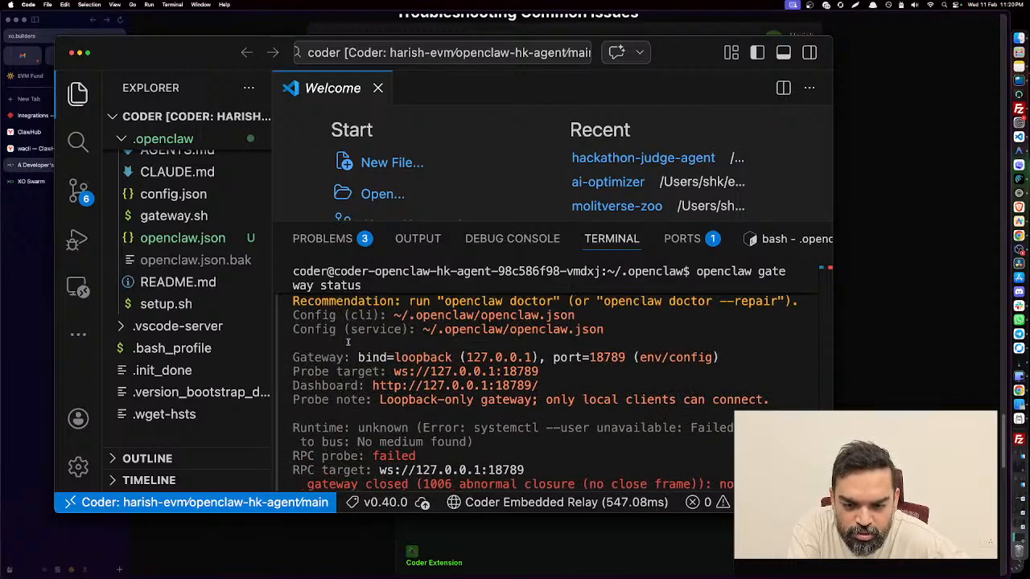
scroll(348, 343, "up", 2)
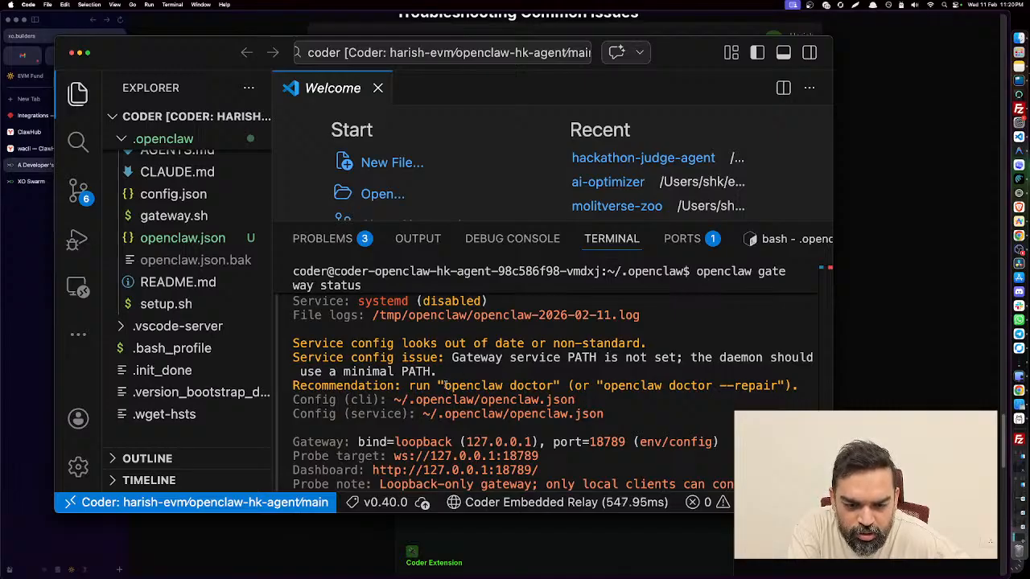
Copy the recommended repair command from the status output, narrow the VS Code window, and run "openclaw doctor --repair".
left_click_drag(603, 385, 781, 385)
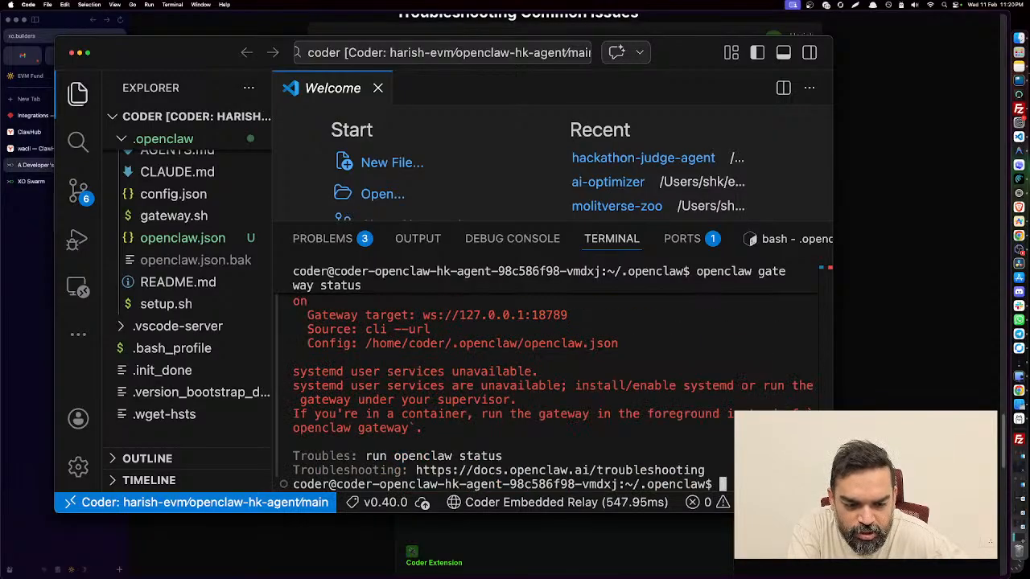
key("super+v")
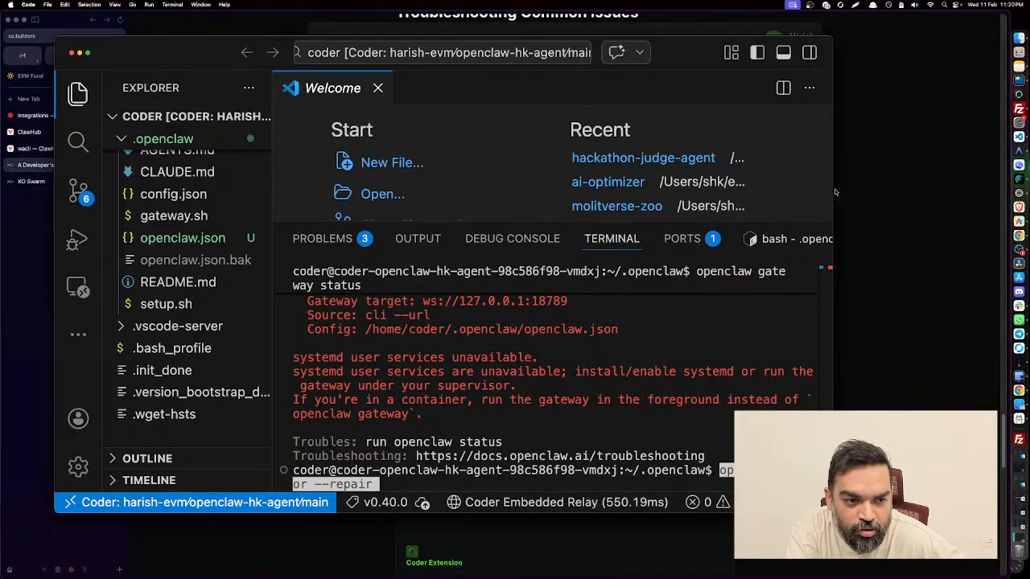
left_click_drag(834, 188, 705, 188)
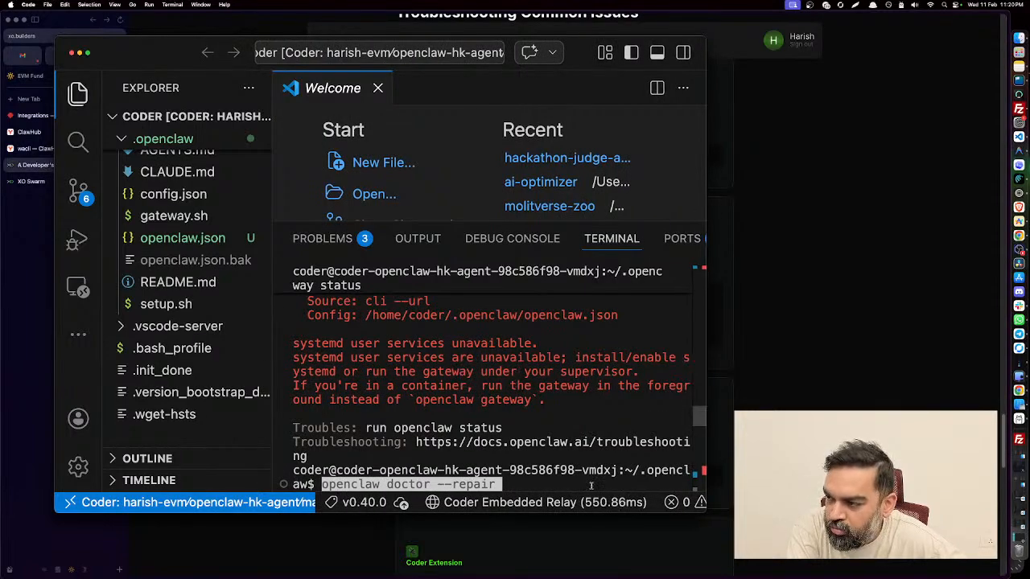
key("Return")
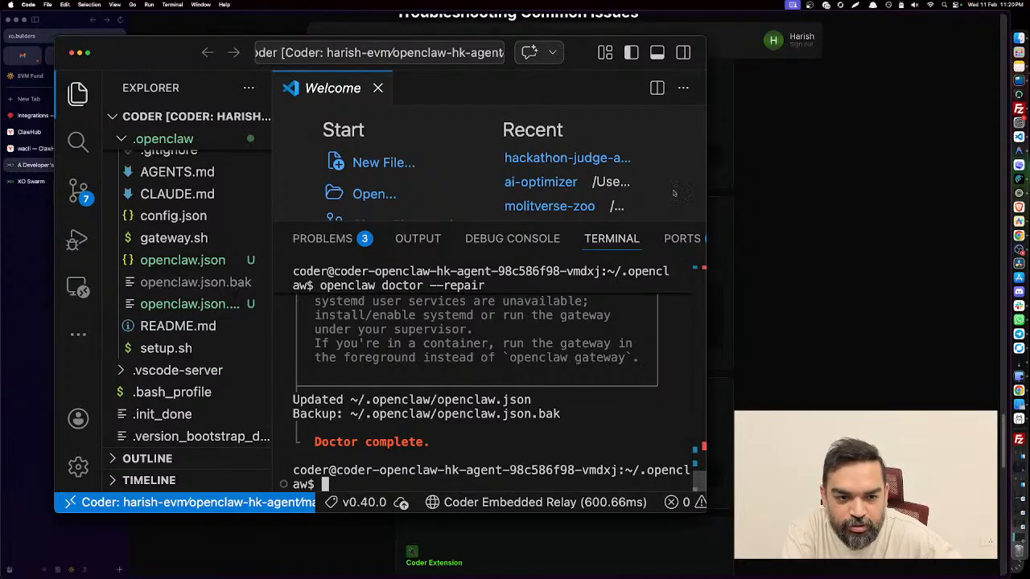
Check the forwarded ports and examine the doctor output's Gateway and Gateway connection sections.
left_click(674, 238)
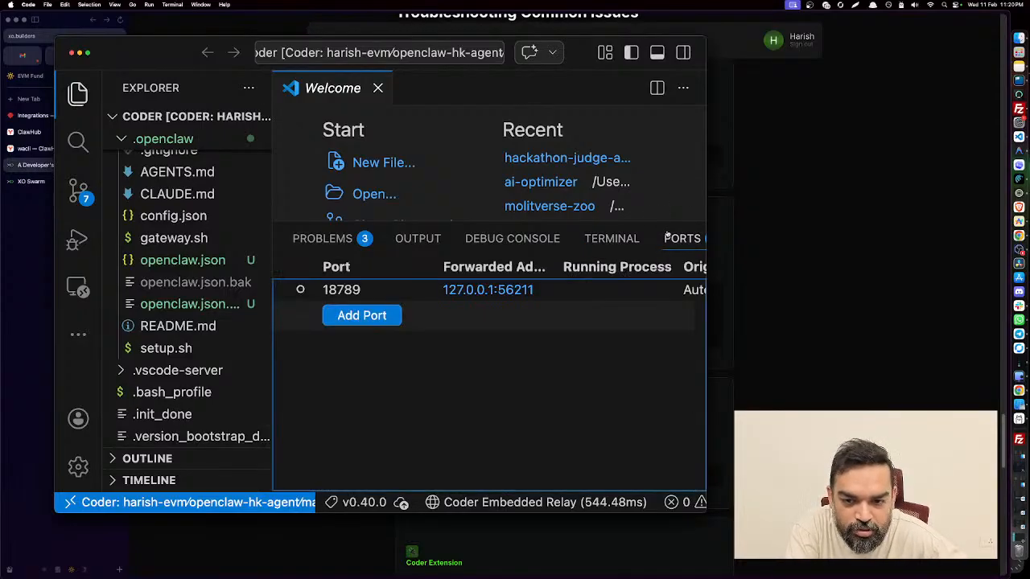
left_click(625, 240)
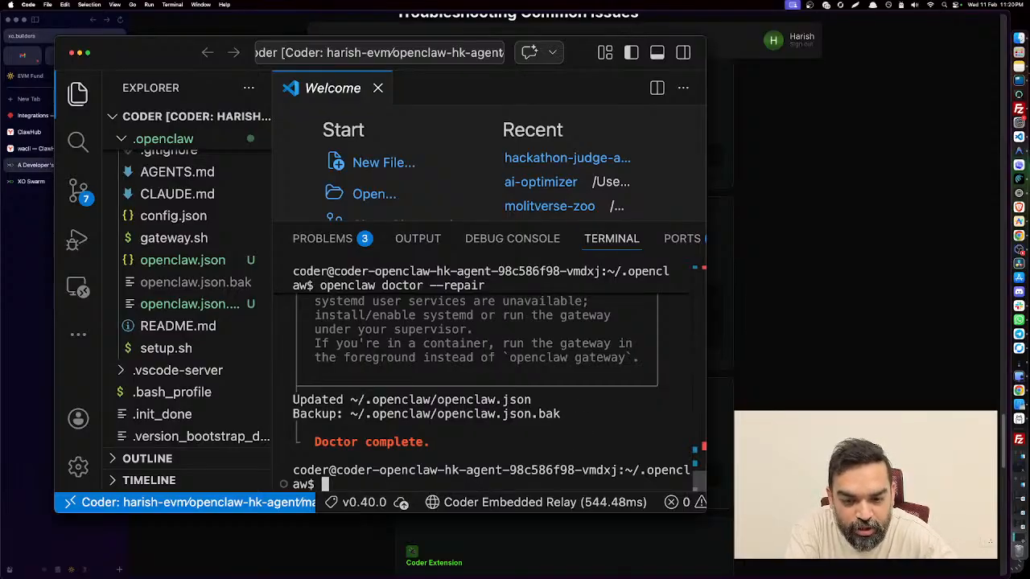
type("openclaw")
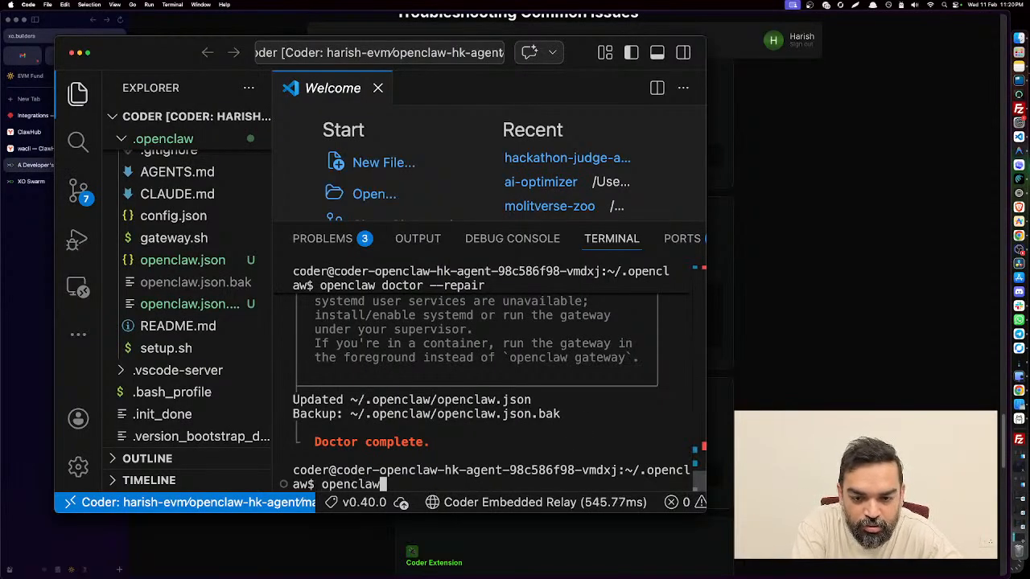
scroll(491, 337, "up", 3)
scroll(491, 337, "up", 2)
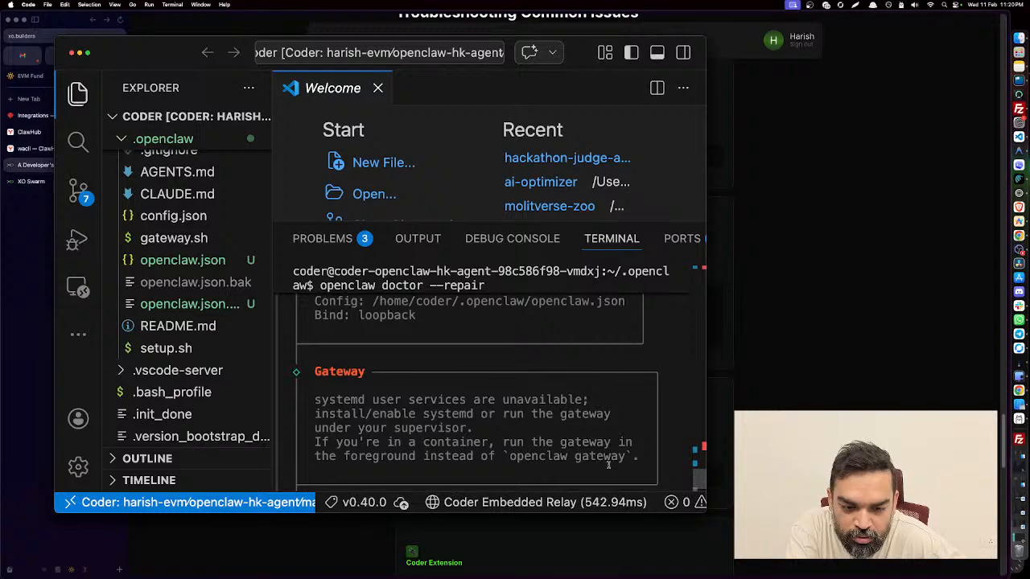
mouse_move(625, 456)
left_mouse_down()
mouse_move(510, 456)
mouse_move(625, 454)
left_mouse_up()
scroll(598, 419, "up", 10)
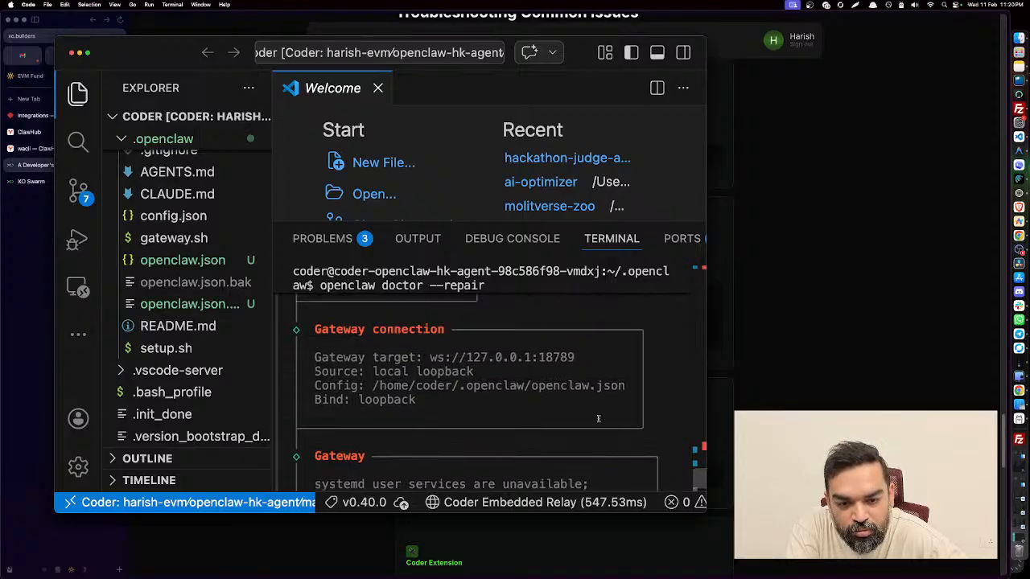
scroll(599, 418, "up", 3)
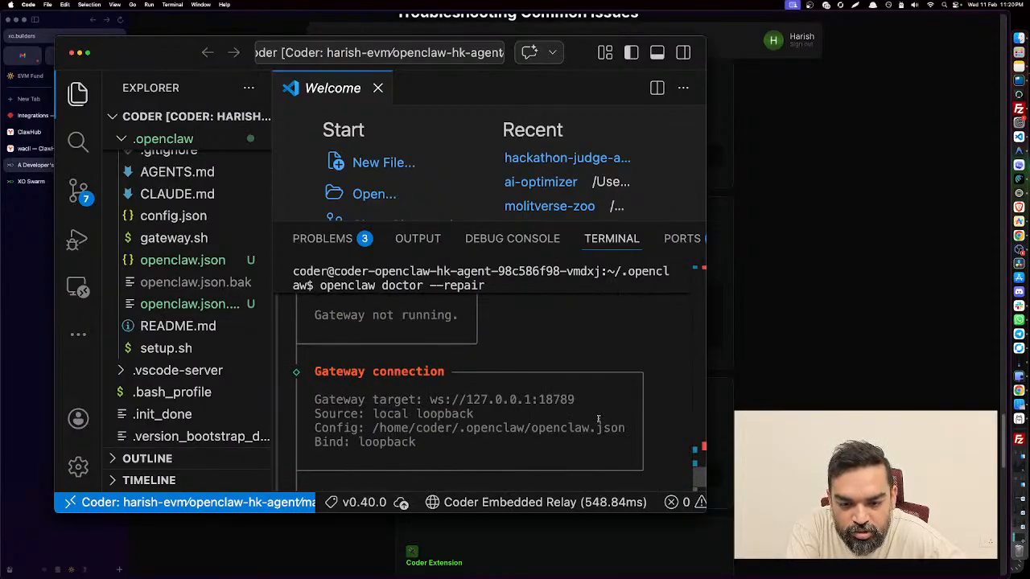
scroll(599, 418, "down", 5)
type("openclaw ")
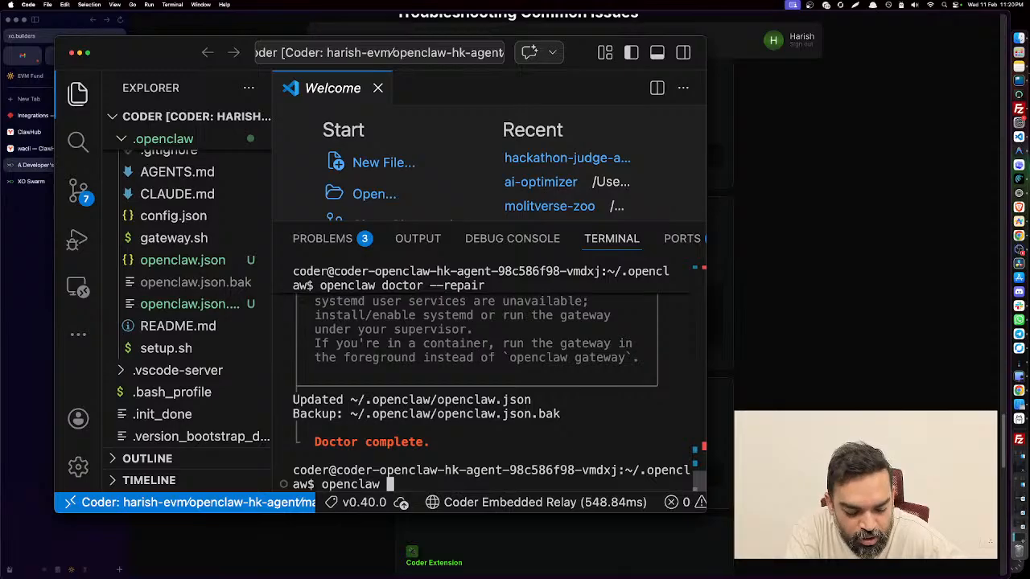
type("cd ..")
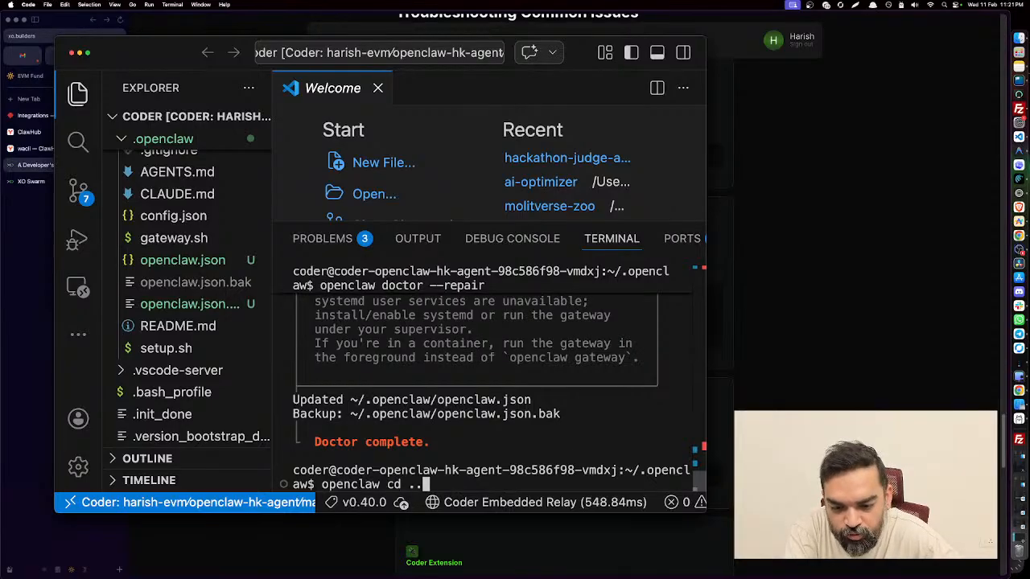
key("BackSpace")
key("BackSpace")
key("BackSpace")
key("BackSpace")
key("BackSpace")
key("BackSpace")
key("BackSpace")
key("BackSpace")
key("BackSpace")
key("BackSpace")
key("BackSpace")
key("BackSpace")
key("BackSpace")
key("BackSpace")
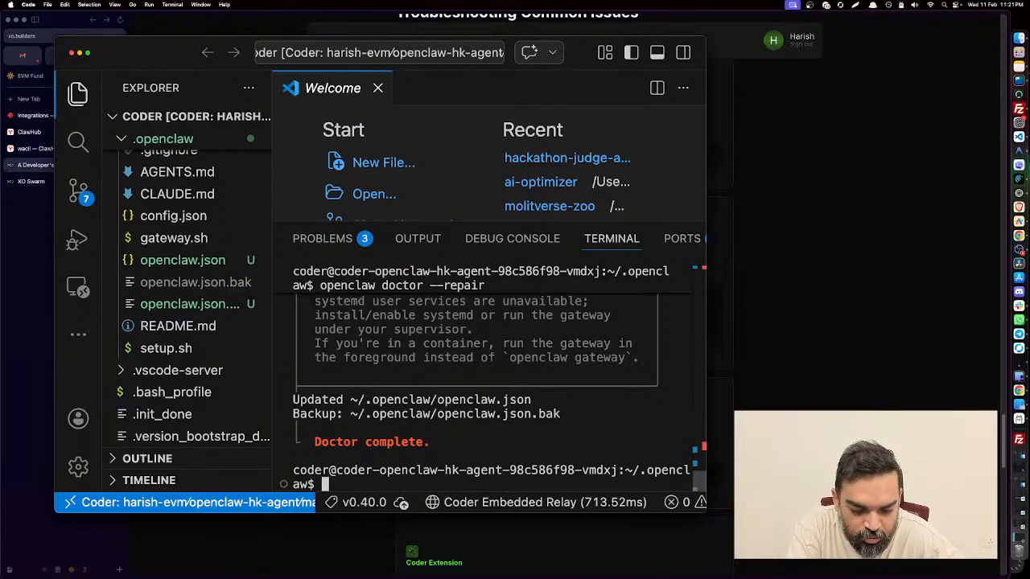
Clear the terminal and move up to the home directory with "cd ../".
type("clear")
key("Return")
type("cd ")
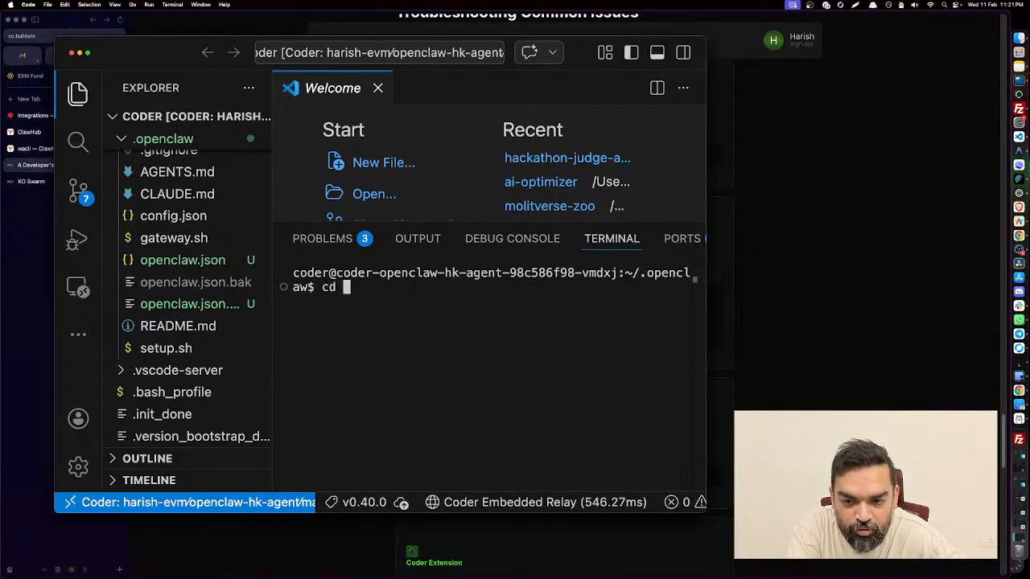
type("../")
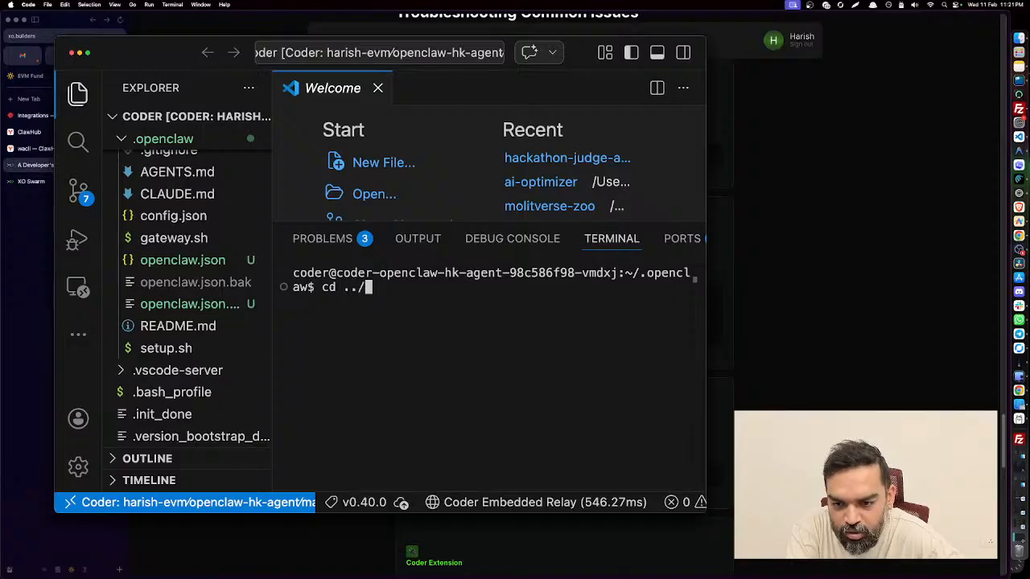
key("Return")
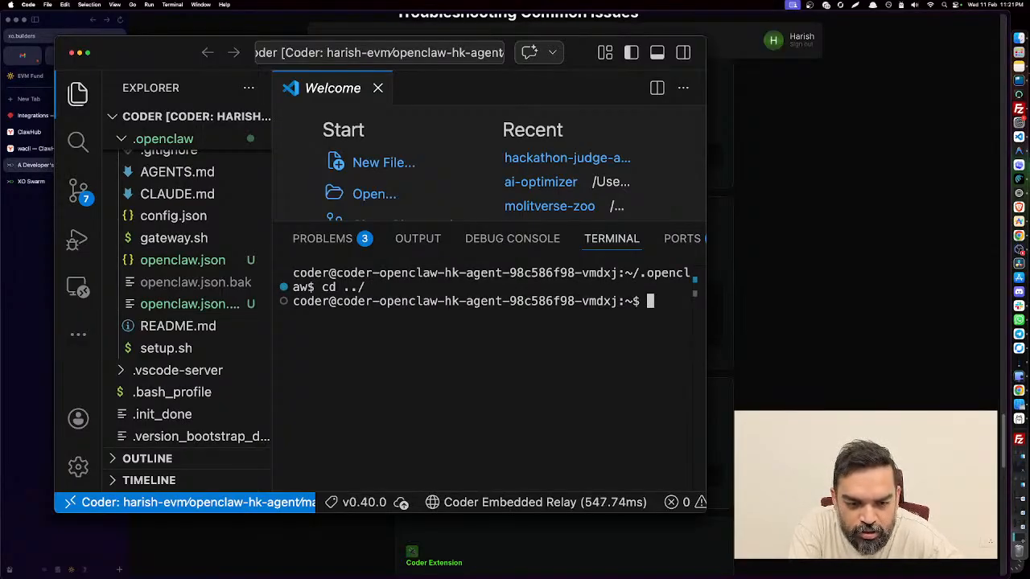
Start the gateway in the foreground by running "openclaw gateway" from the home directory.
type("openclaw")
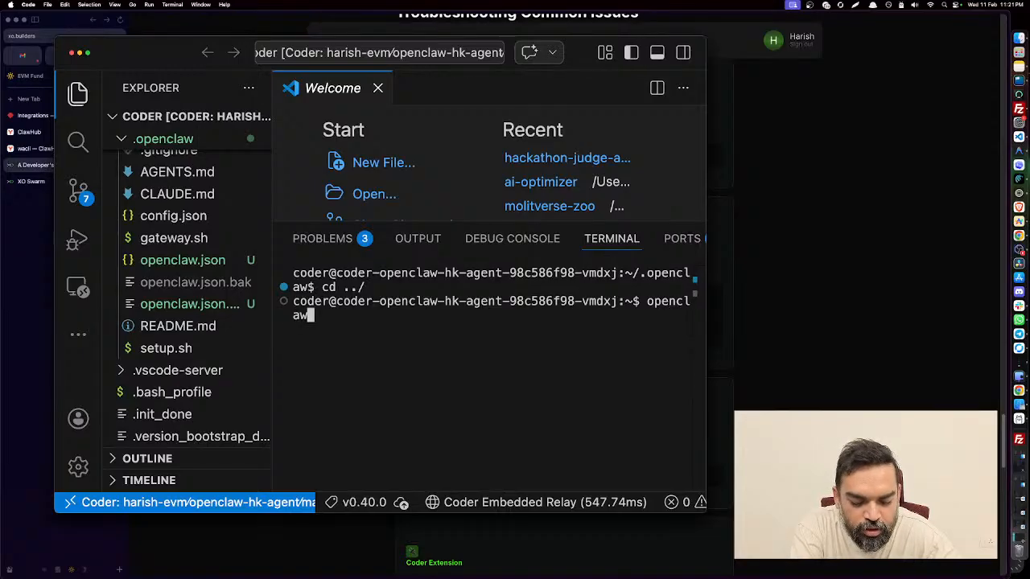
type(" gateway")
key("Return")
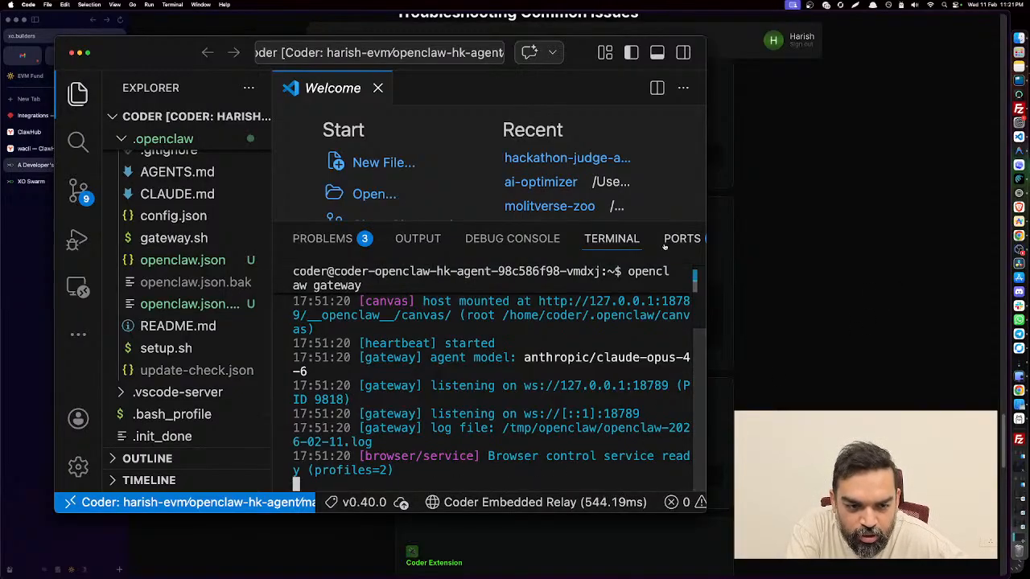
Open the forwarded address of port 18789 in the browser and copy its URL.
left_click(675, 240)
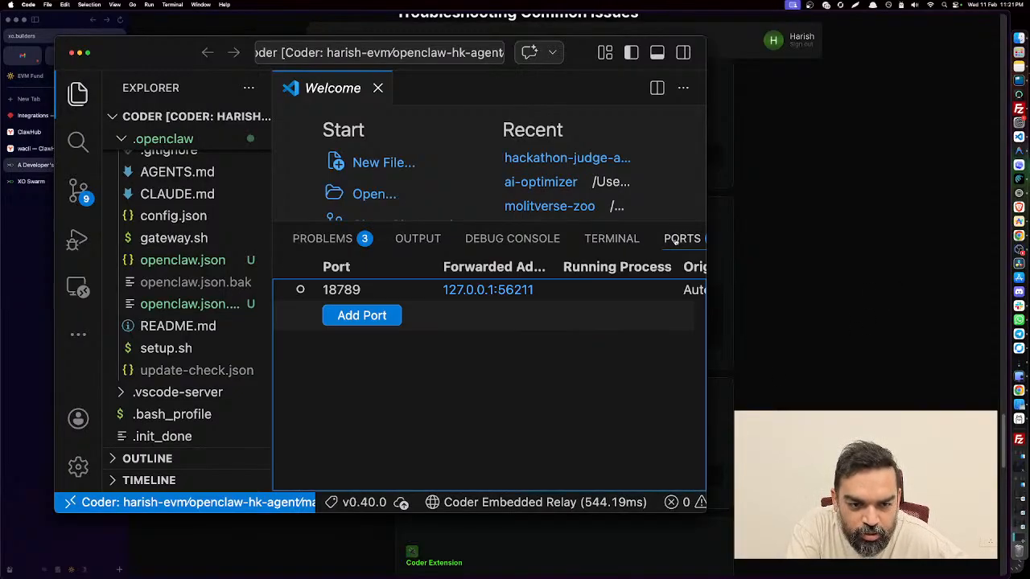
left_click(449, 289)
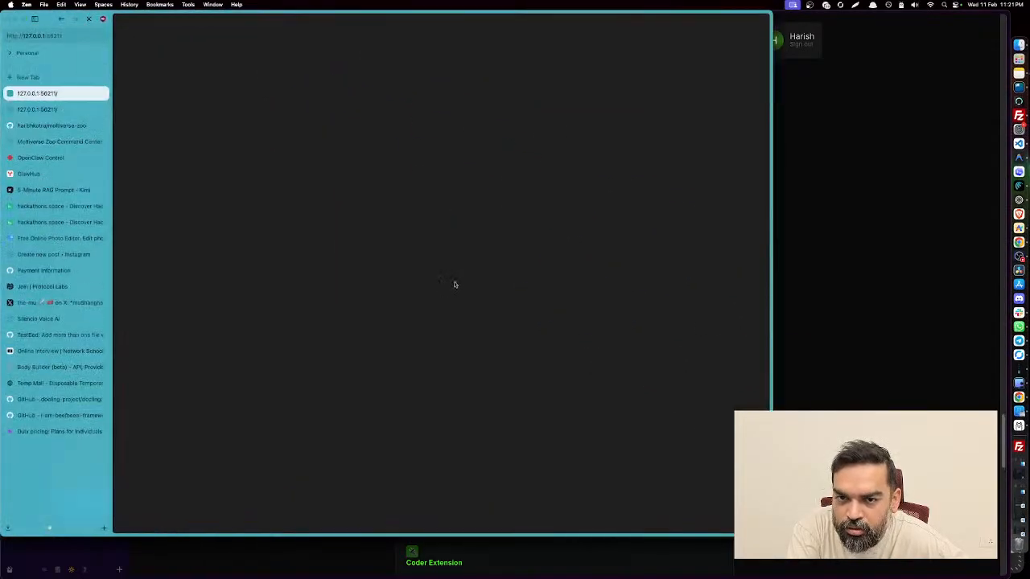
left_click(39, 37)
left_click(95, 108)
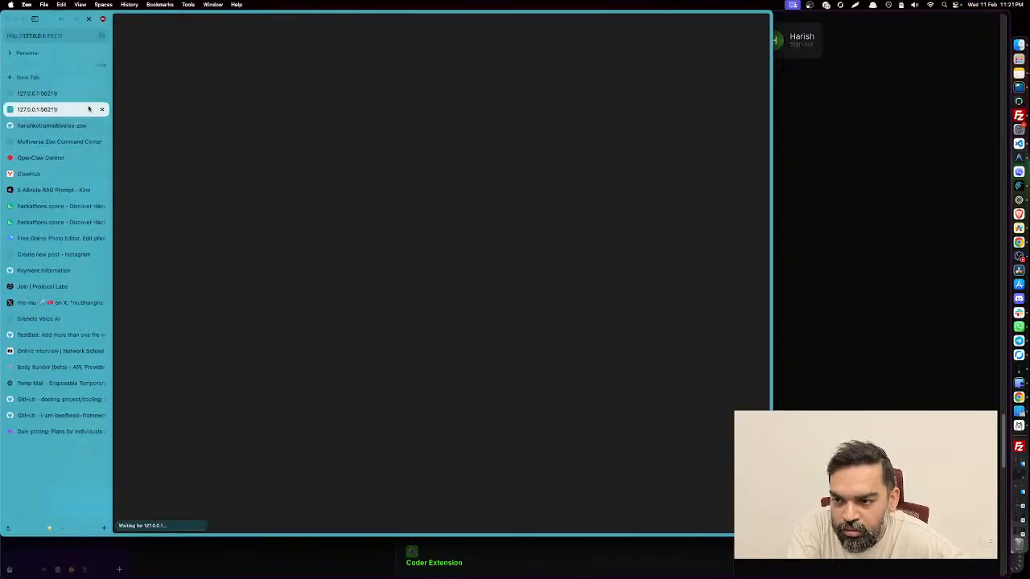
left_click(98, 95)
key("super+c")
left_click(201, 194)
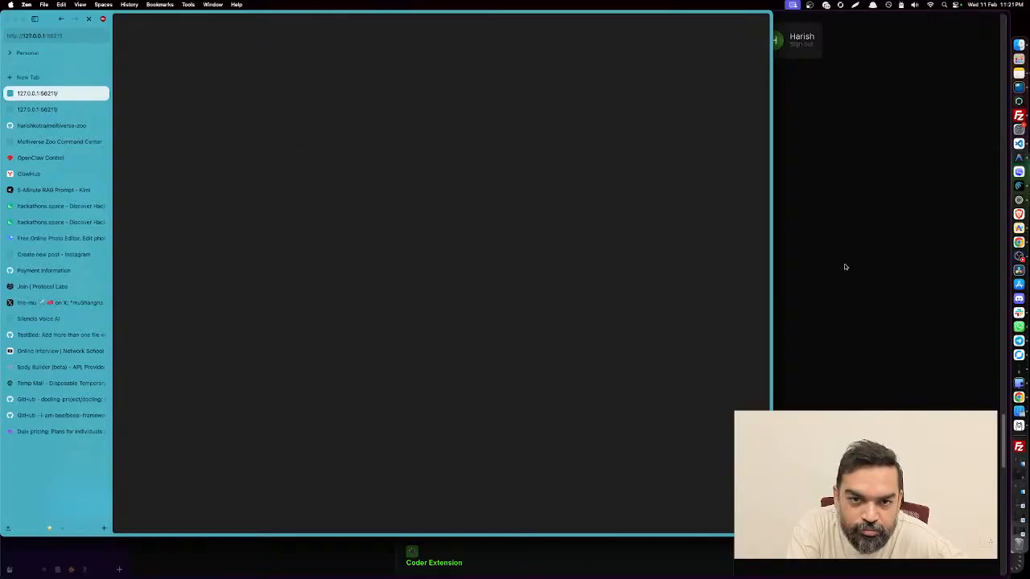
Switch to Arc and load the copied address 127.0.0.1:56211 in a new tab.
key("super+Tab")
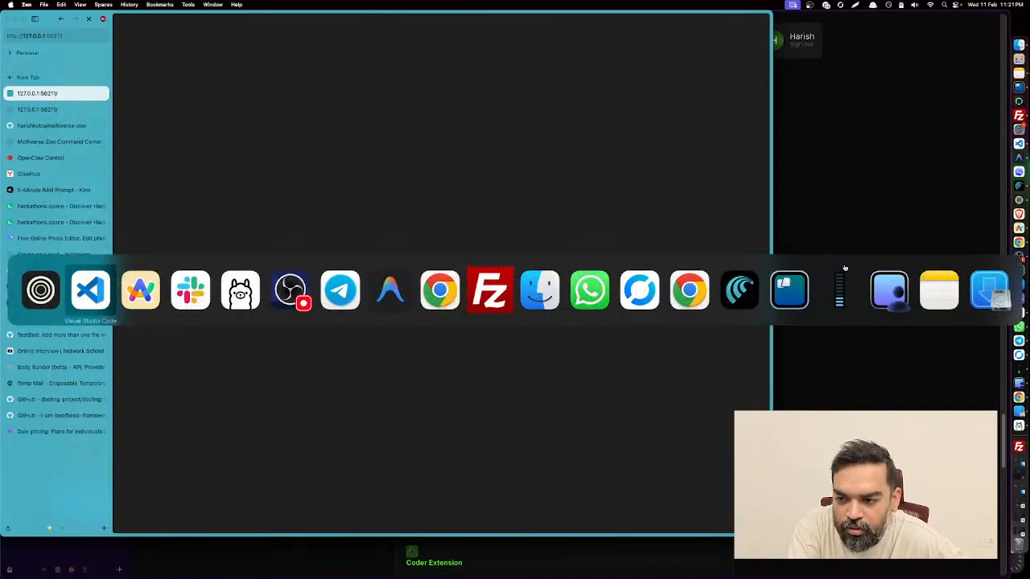
key("super+Tab")
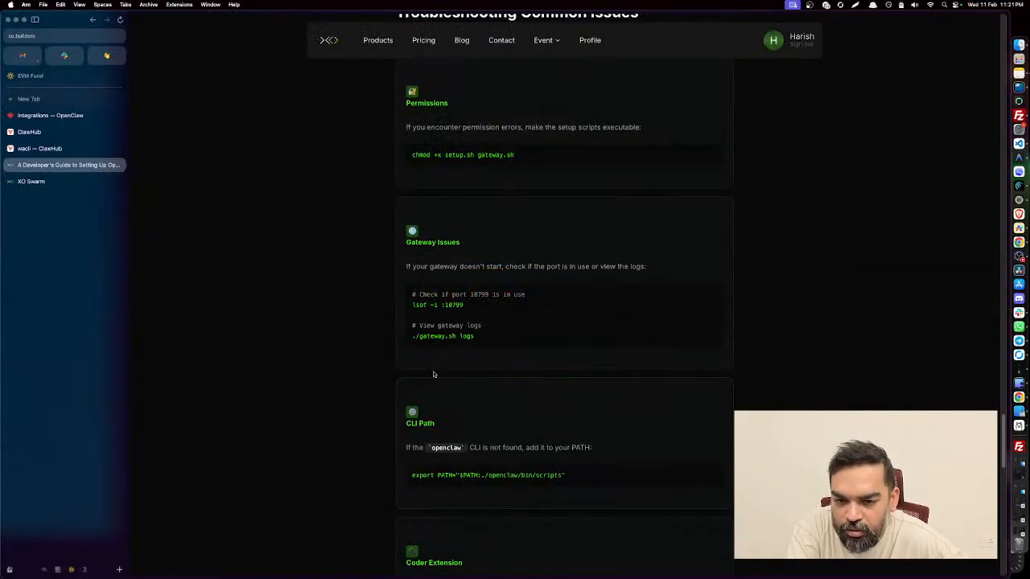
key("super+t")
key("super+v")
key("Return")
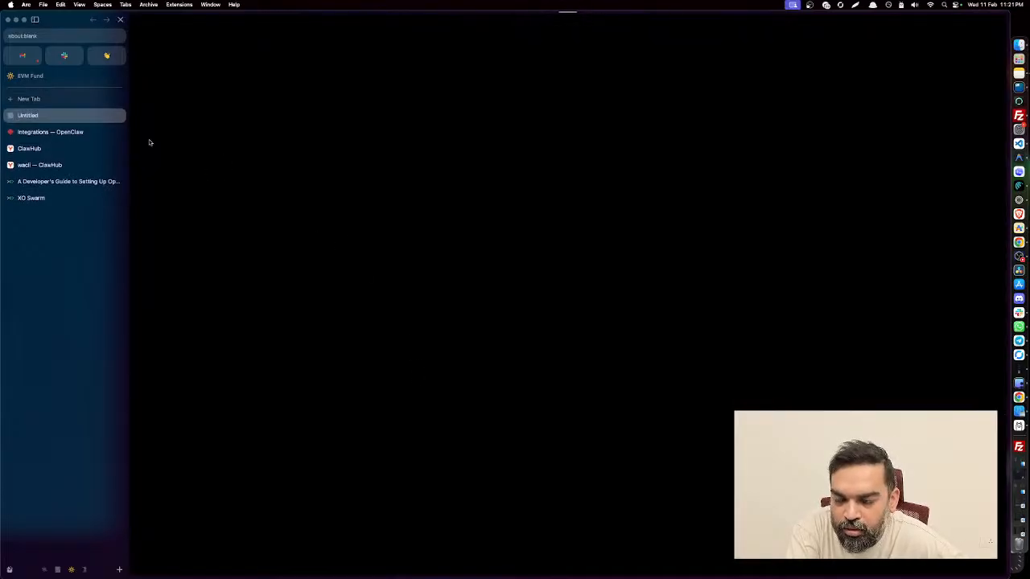
left_click(45, 38)
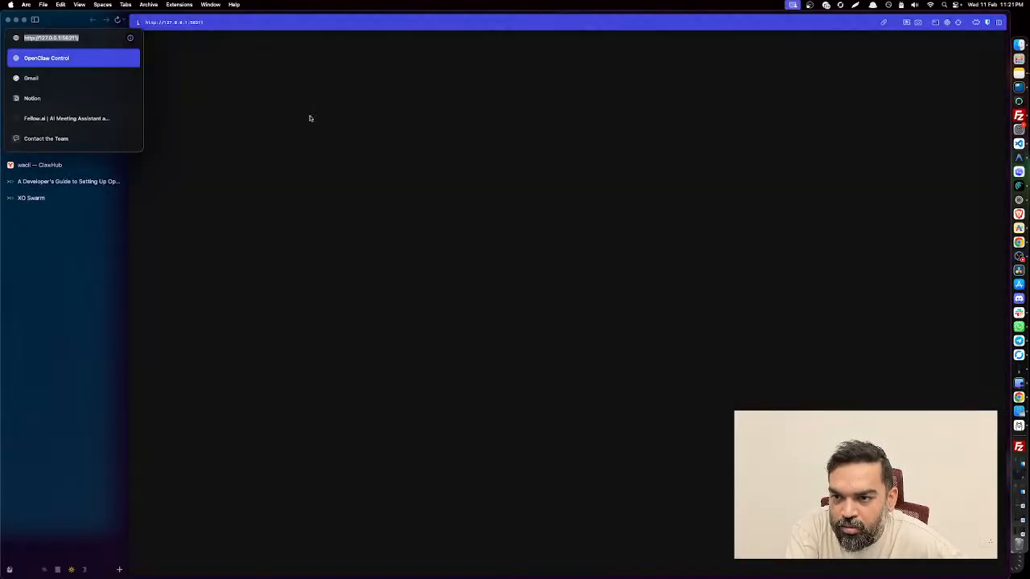
left_click(382, 139)
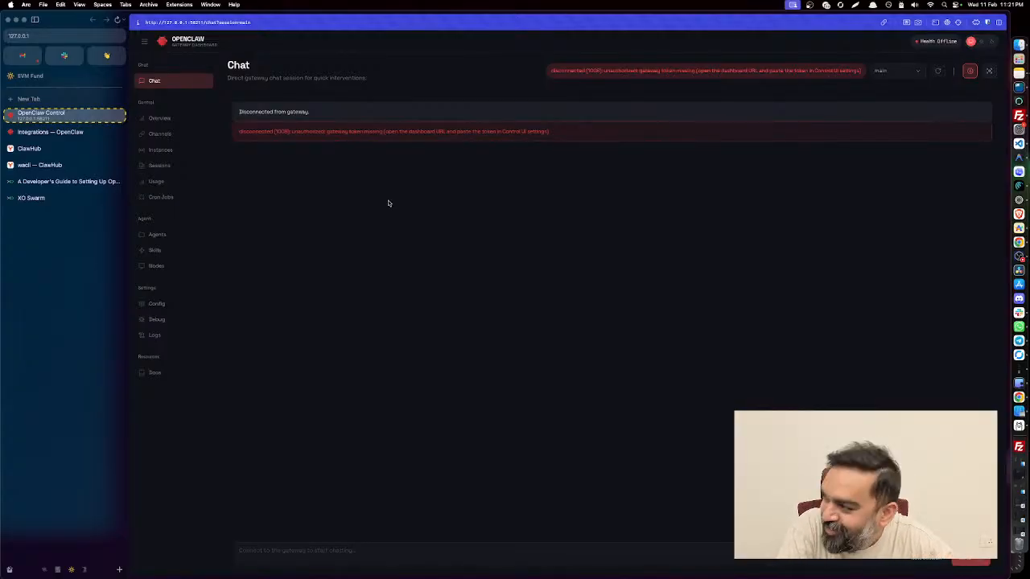
Enlarge the dashboard page and go to the Gateway Token field in the Overview's Gateway Access settings.
key("super+plus")
key("super+plus")
key("super+plus")
key("super+plus")
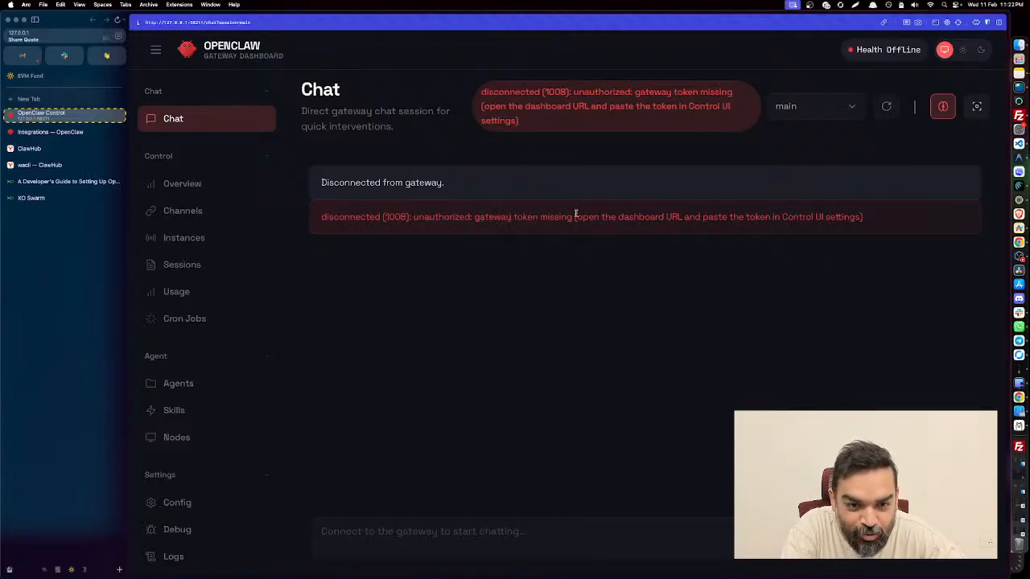
left_click(199, 186)
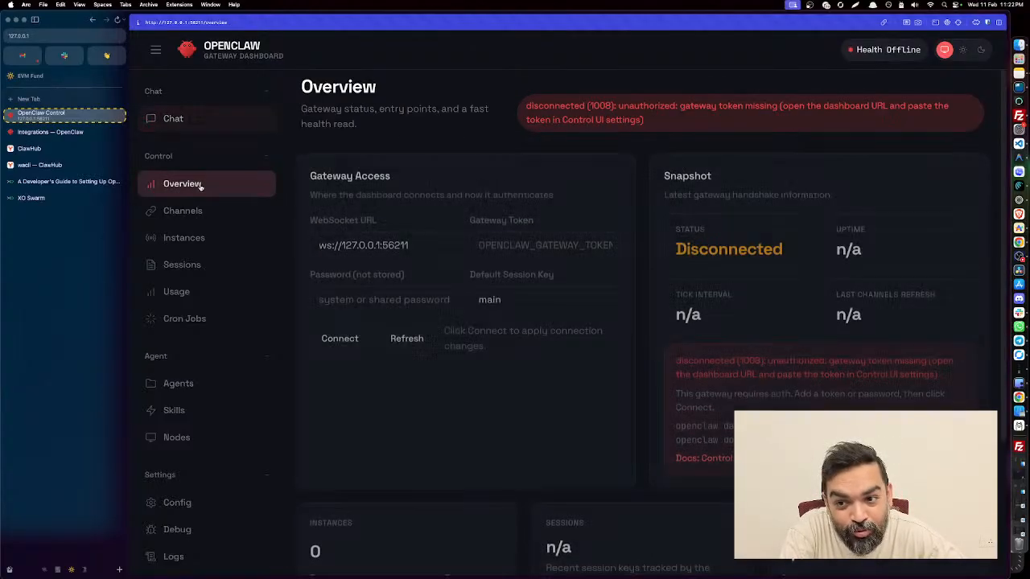
left_click(550, 245)
Minimize the Zen browser window, return to VS Code and open openclaw.json from the .openclaw folder.
key("super+Tab")
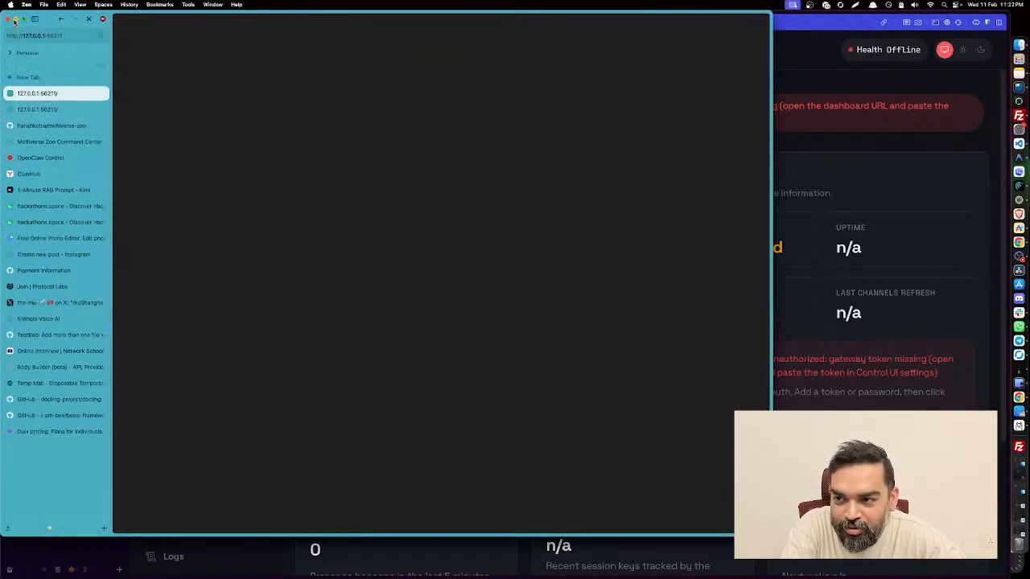
left_click(14, 20)
key("super+Tab")
key("super+Tab")
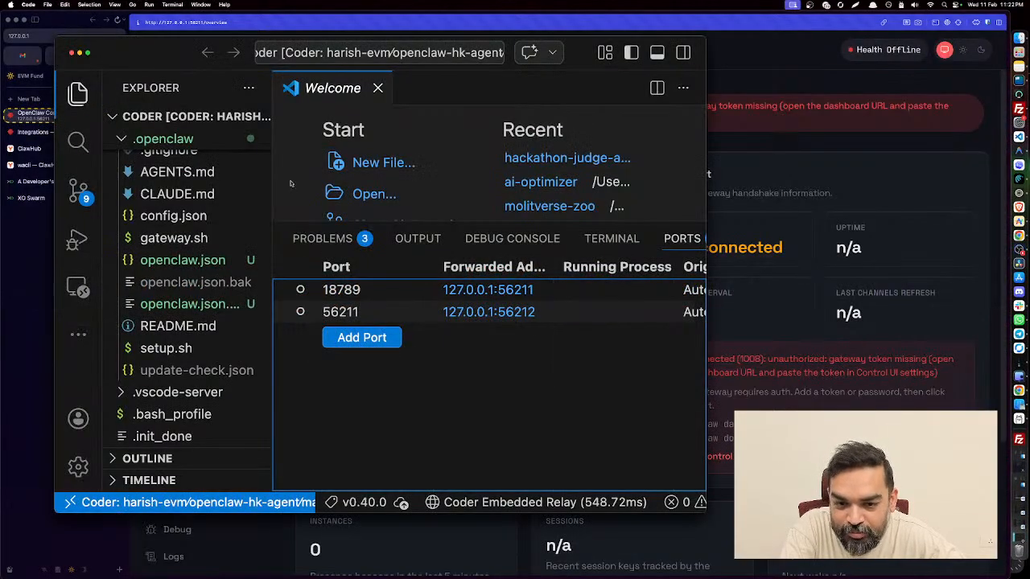
left_click(182, 259)
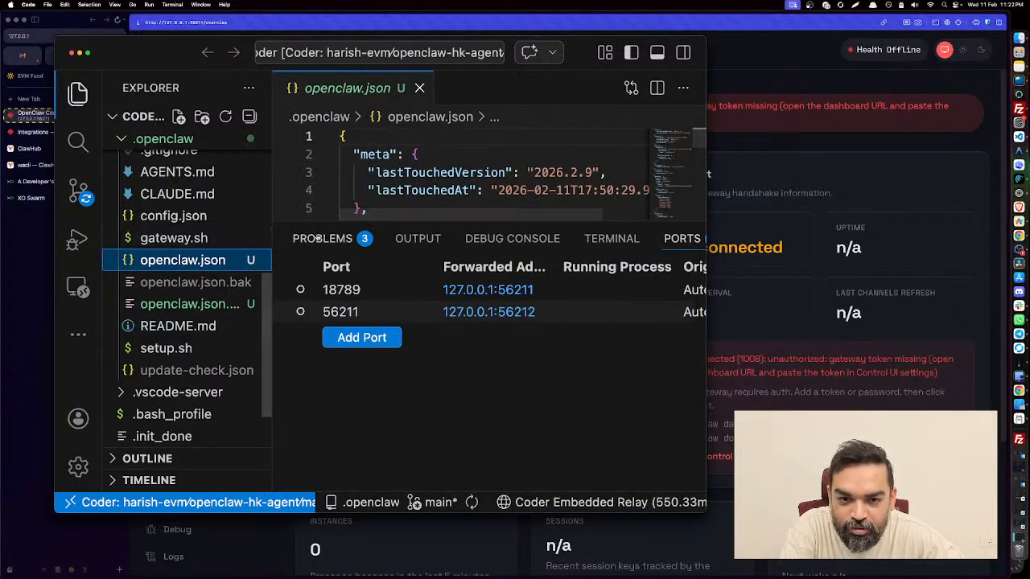
Enlarge the VS Code window and copy the token value from the gateway auth block of openclaw.json.
scroll(505, 175, "down", 6)
scroll(505, 175, "down", 5)
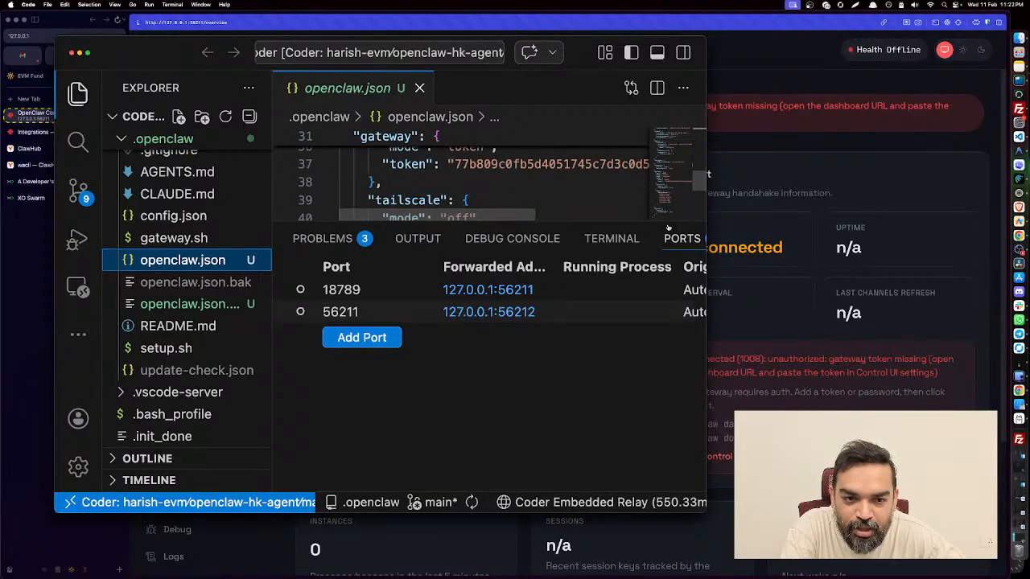
left_click_drag(705, 512, 761, 575)
left_click(611, 233)
key("super+minus")
key("super+minus")
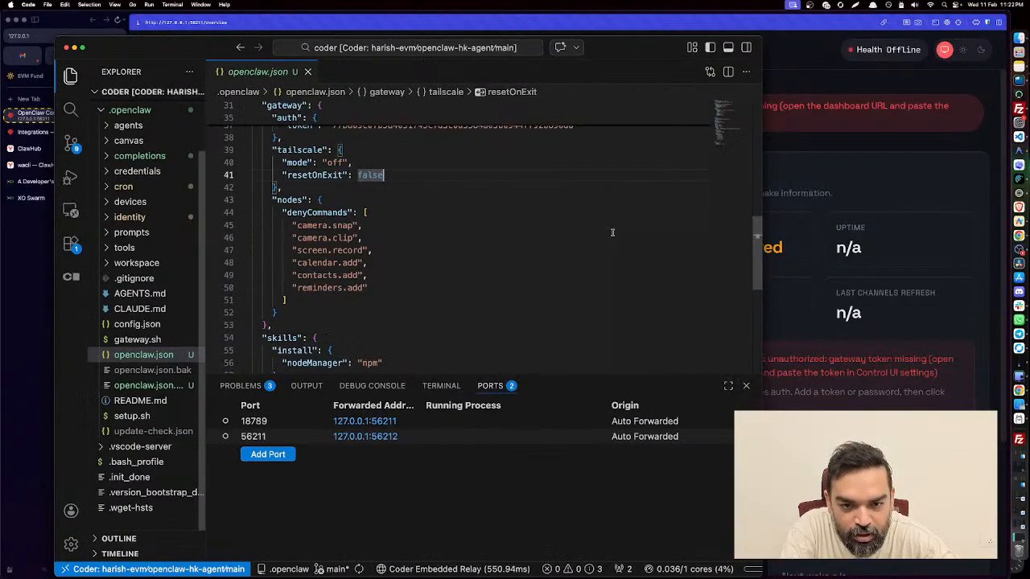
scroll(563, 227, "up", 3)
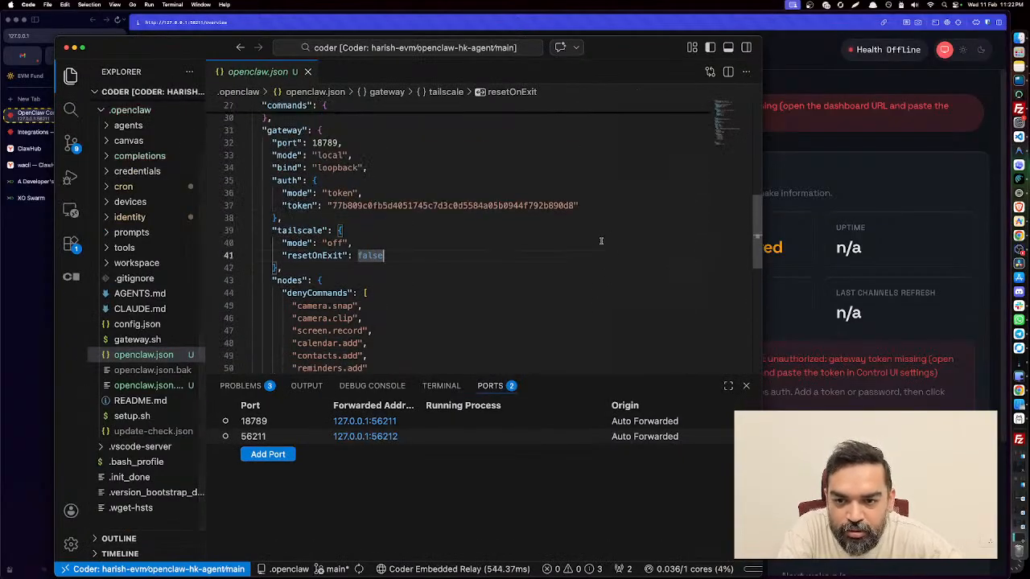
double_click(509, 206)
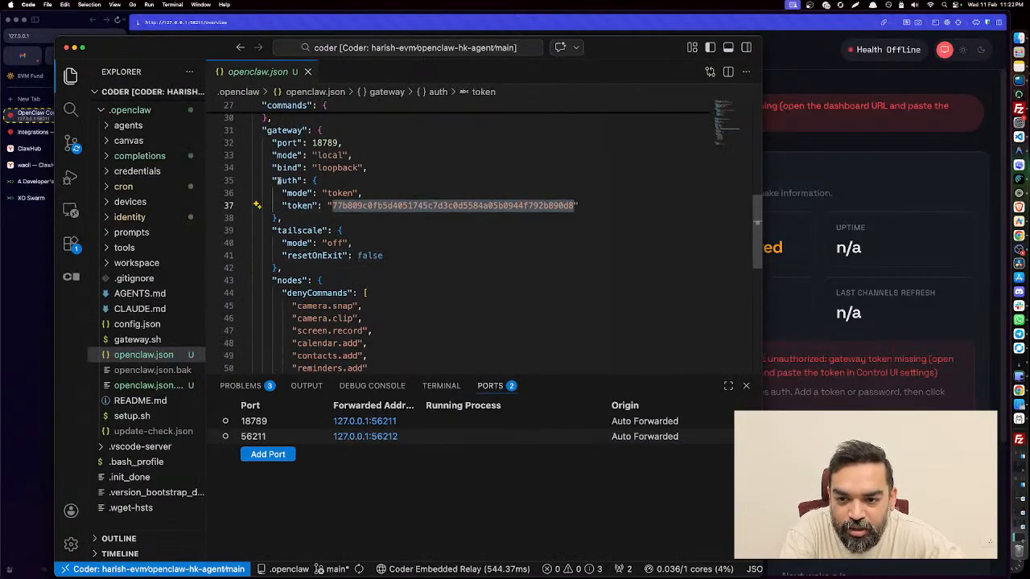
triple_click(420, 206)
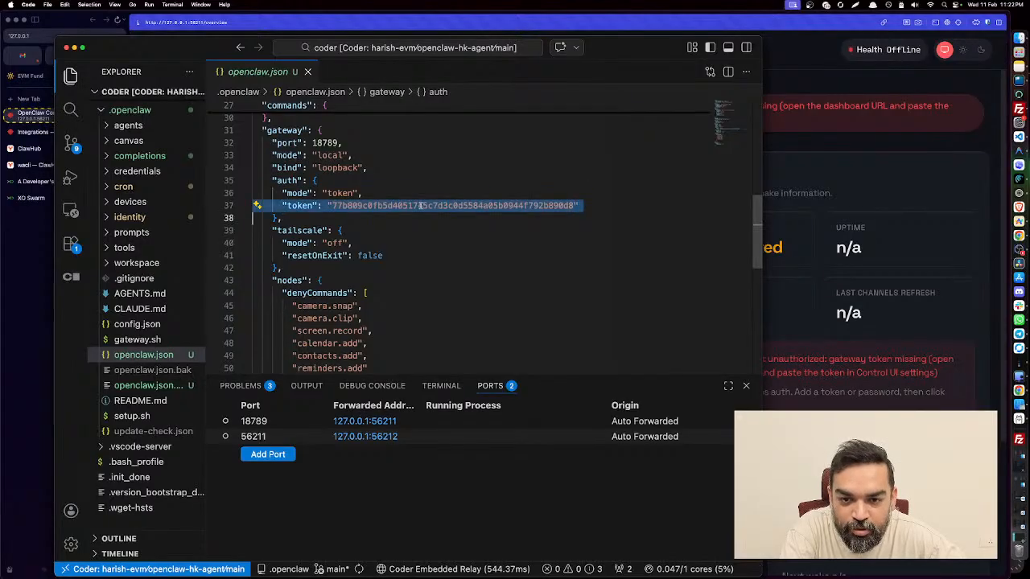
double_click(419, 206)
key("super+equal")
key("super+equal")
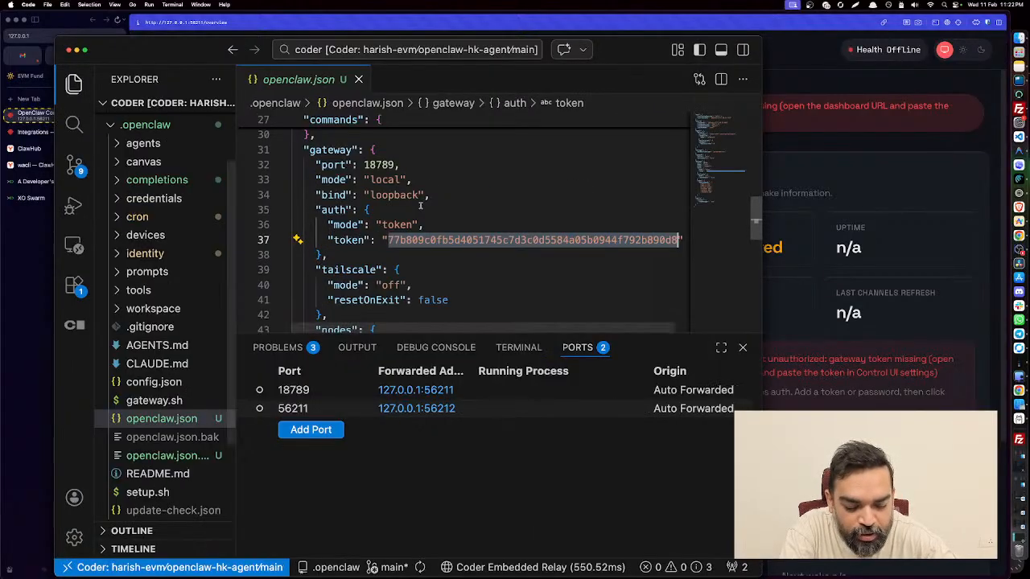
Switch to the OpenClaw dashboard in Arc, paste the gateway token into Gateway Access and connect.
left_click(32, 246)
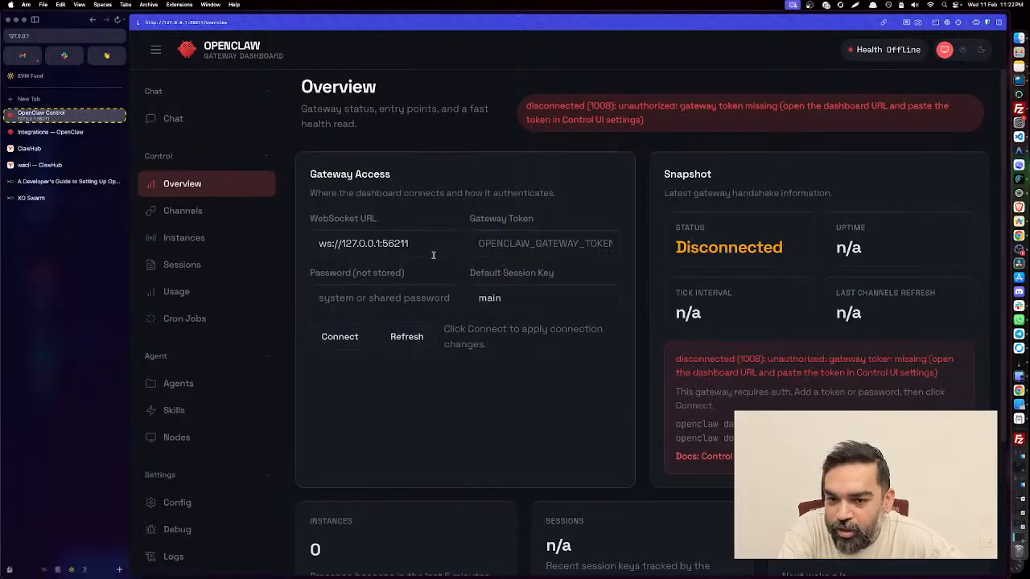
left_click(545, 243)
key("super+v")
left_click(356, 346)
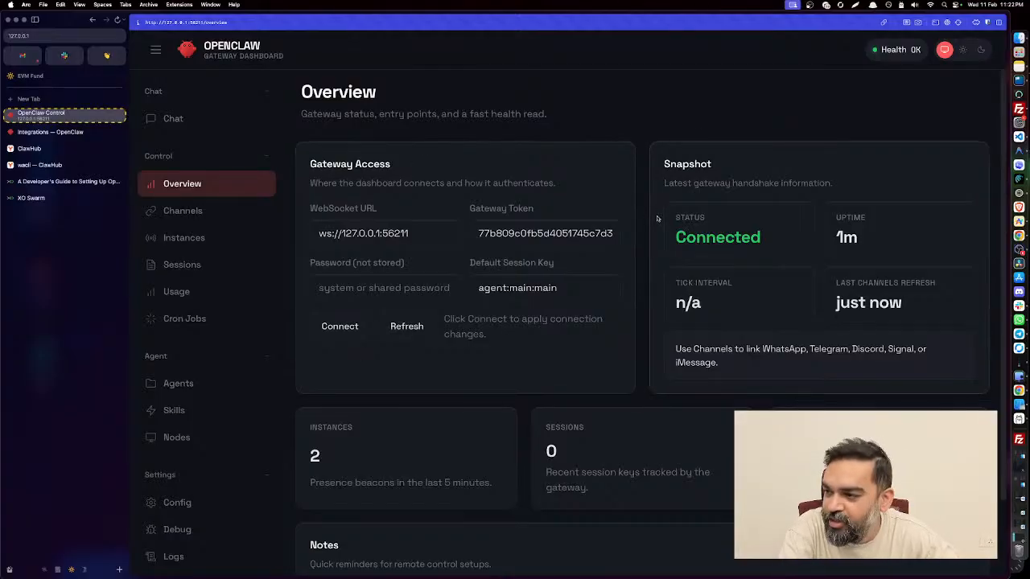
Look through the dashboard's Channels and Skills pages, ending at the Chat page's message box.
left_click(200, 212)
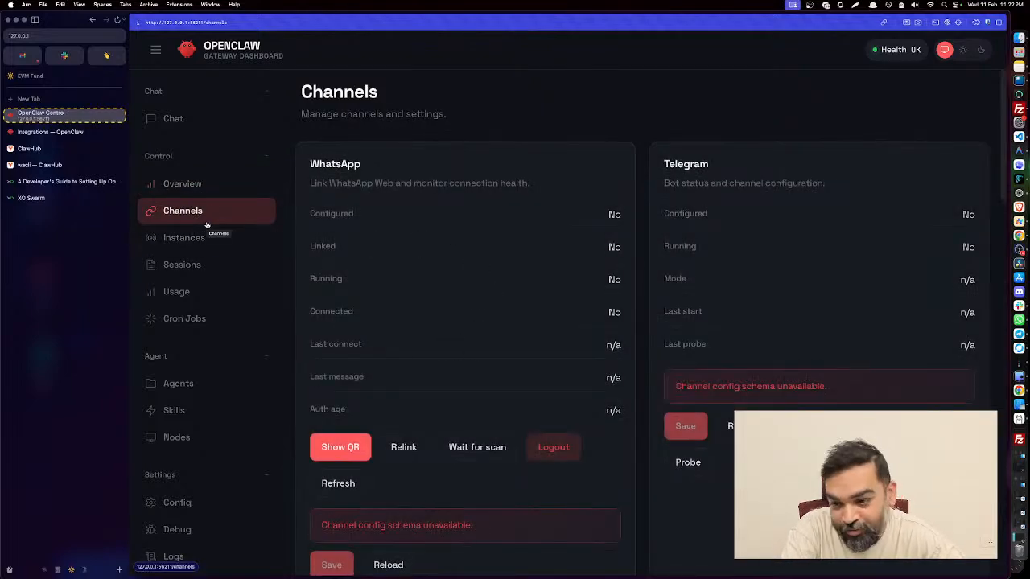
left_click(206, 403)
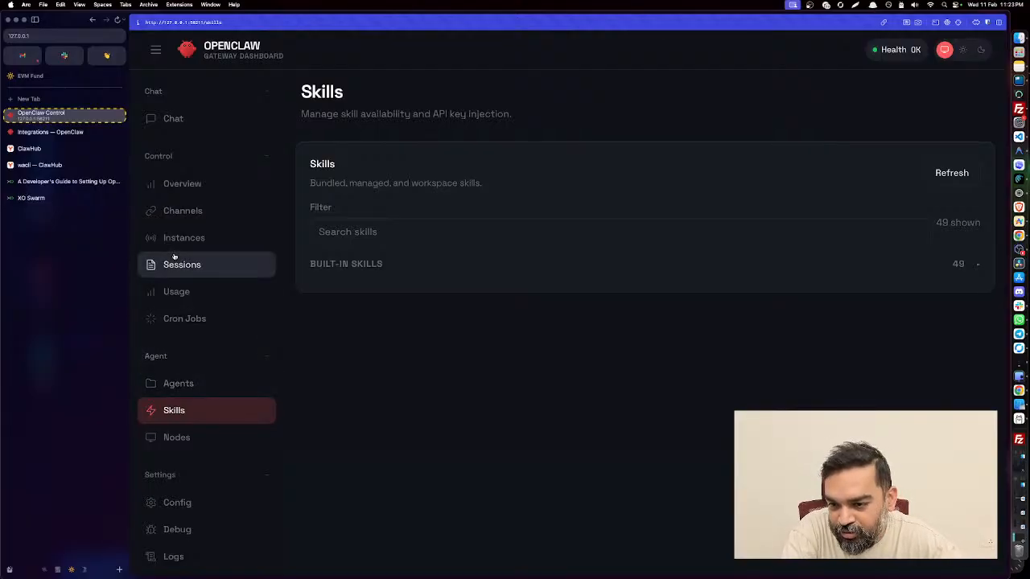
left_click(173, 121)
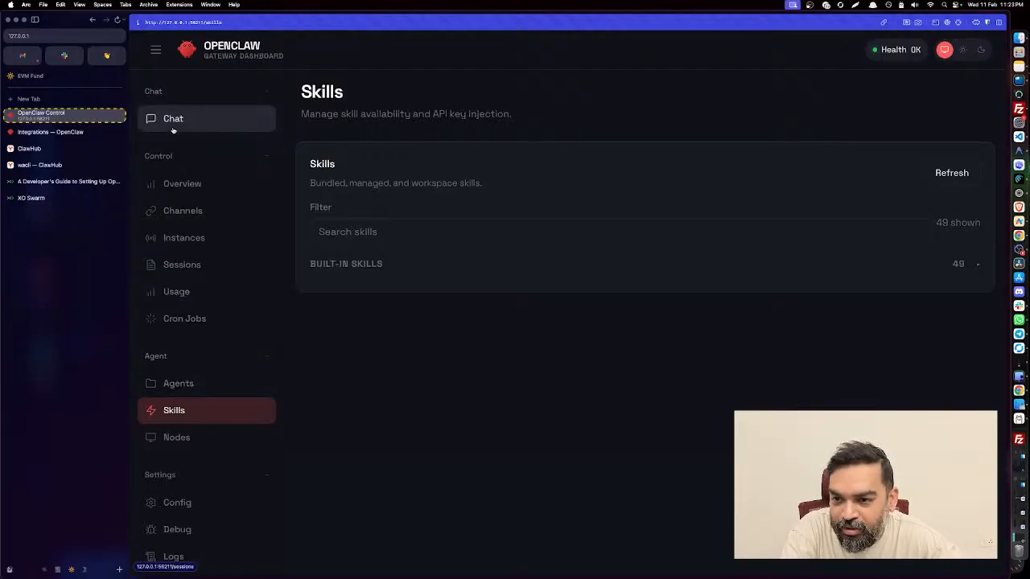
left_click(529, 547)
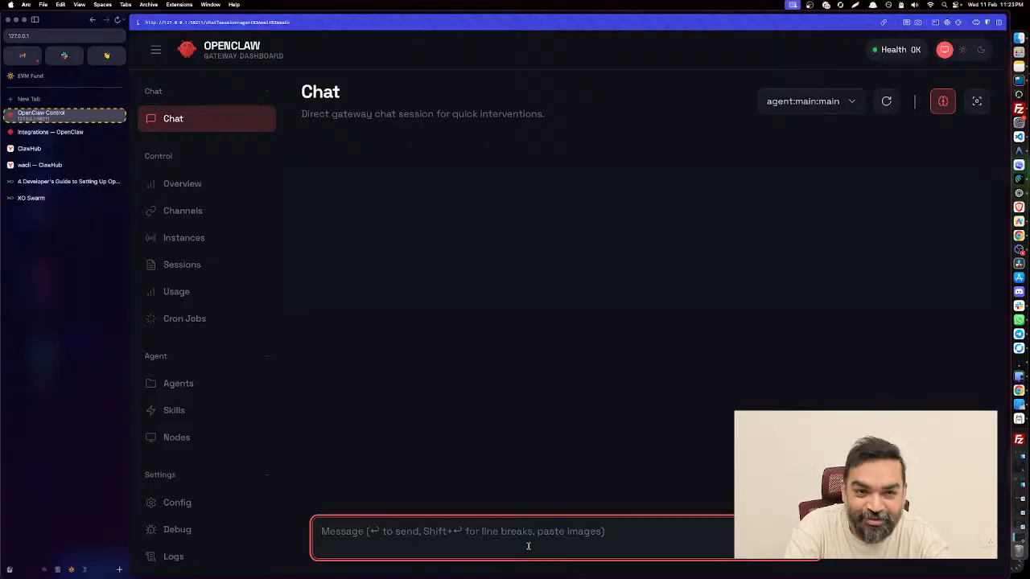
Review the XO Swarm deployment details, the ClawHub skill listings, and OpenClaw's Integrations and home pages.
left_click(61, 198)
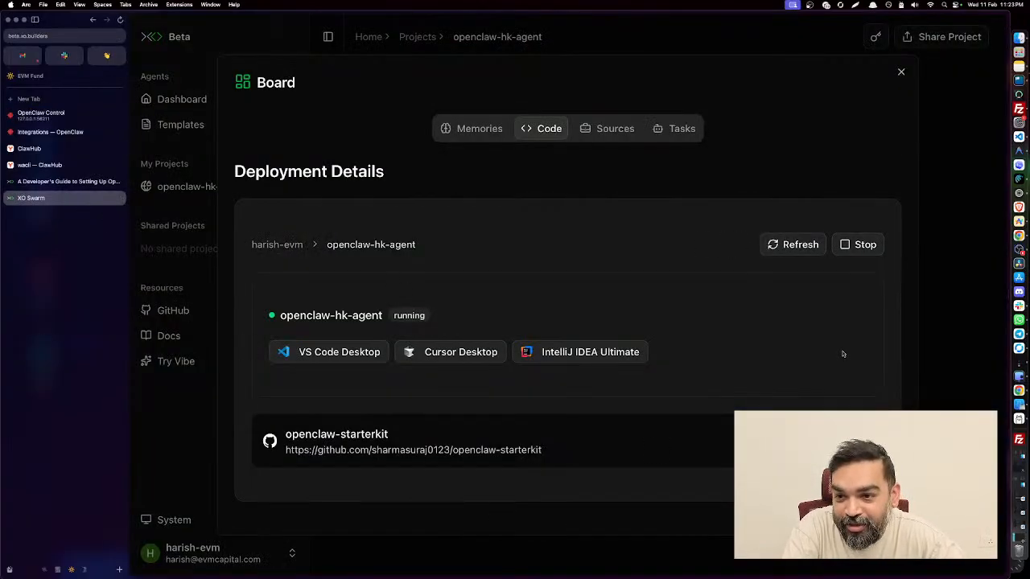
left_click(82, 149)
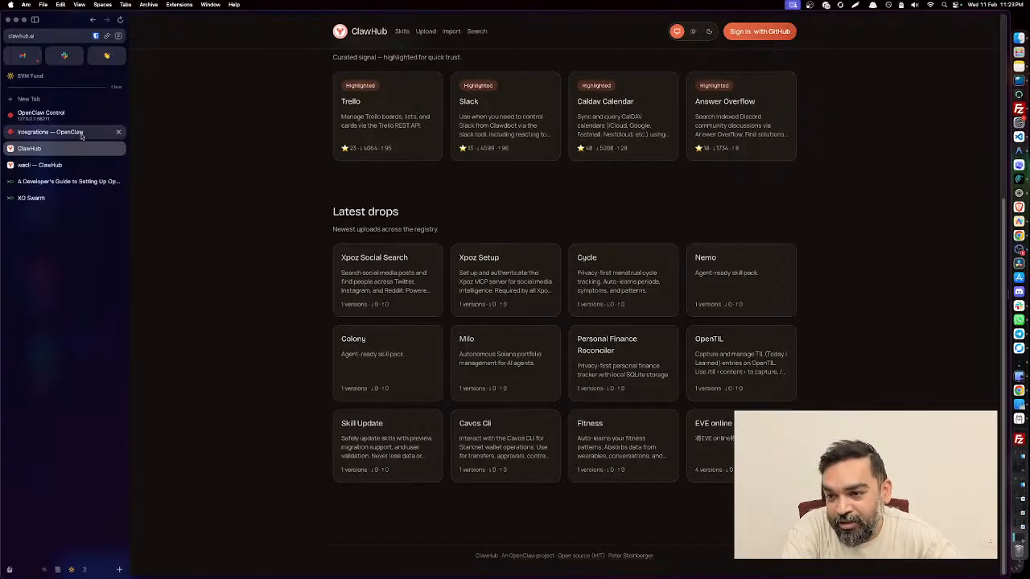
left_click(81, 133)
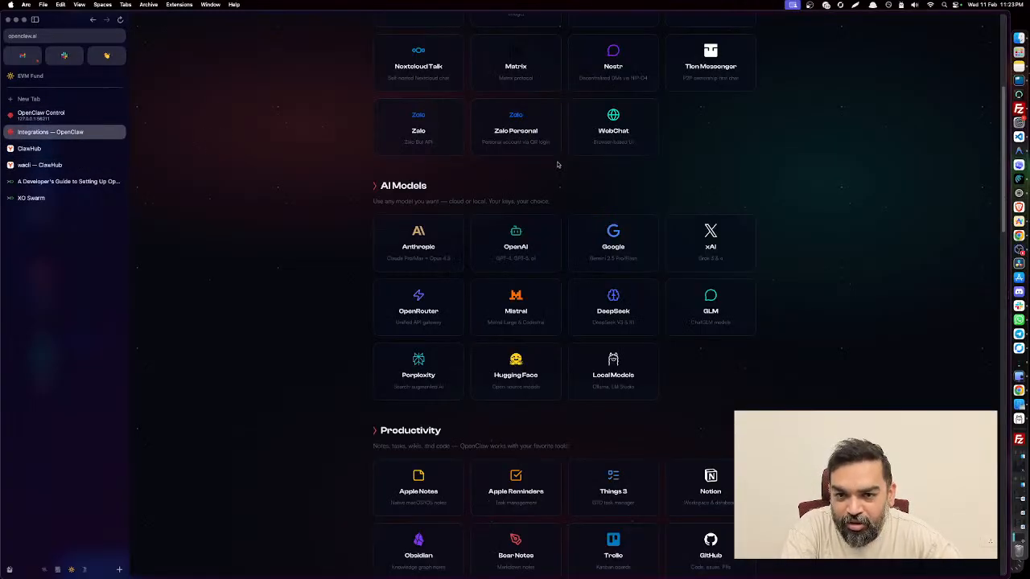
scroll(554, 165, "up", 5)
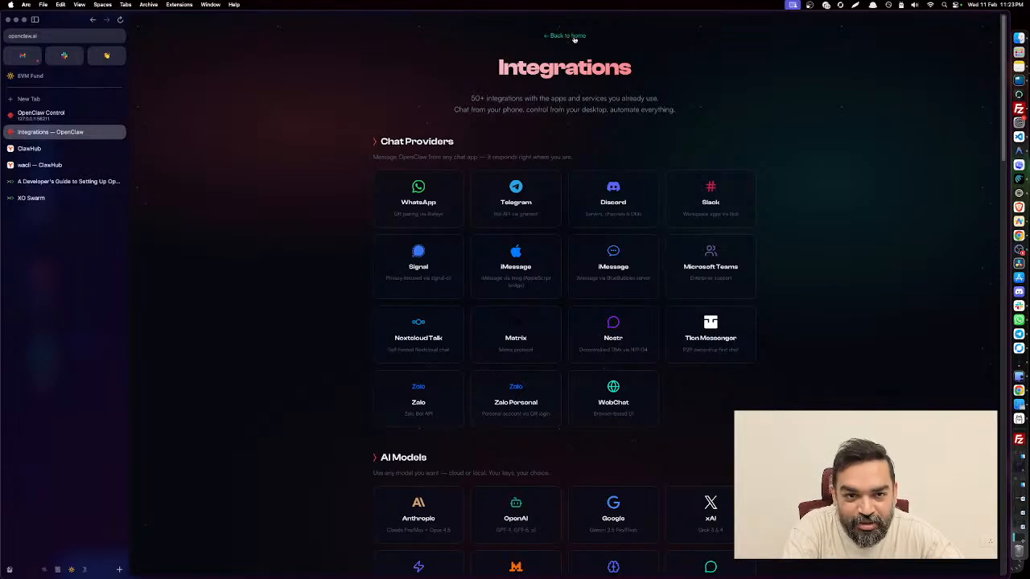
left_click(571, 35)
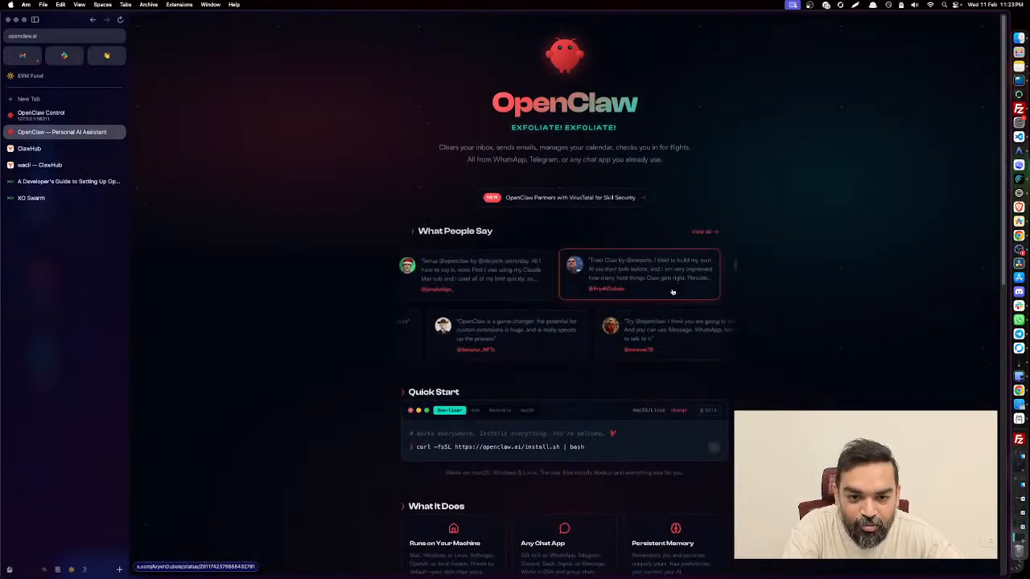
scroll(672, 292, "down", 5)
scroll(673, 292, "down", 3)
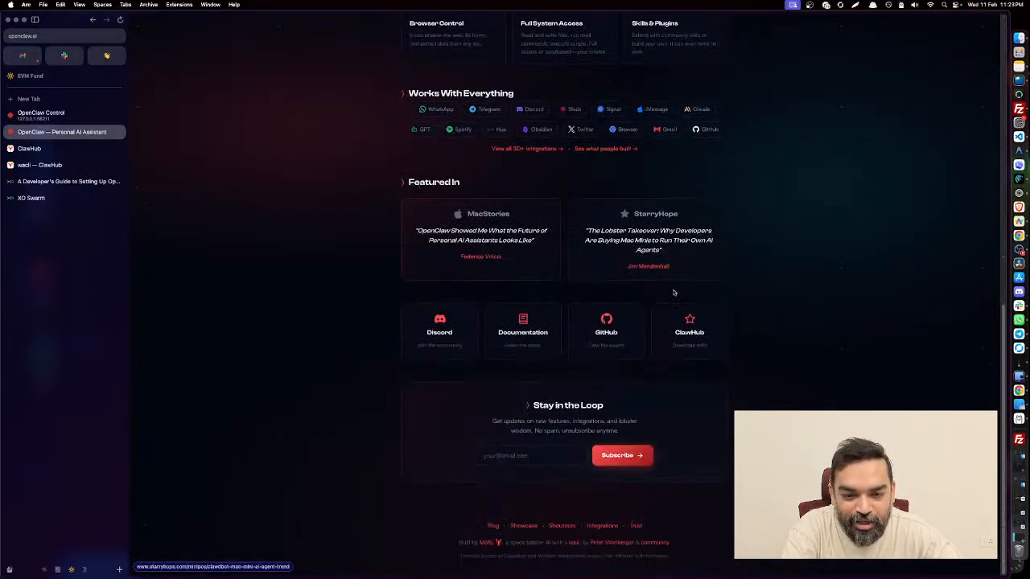
scroll(675, 292, "up", 10)
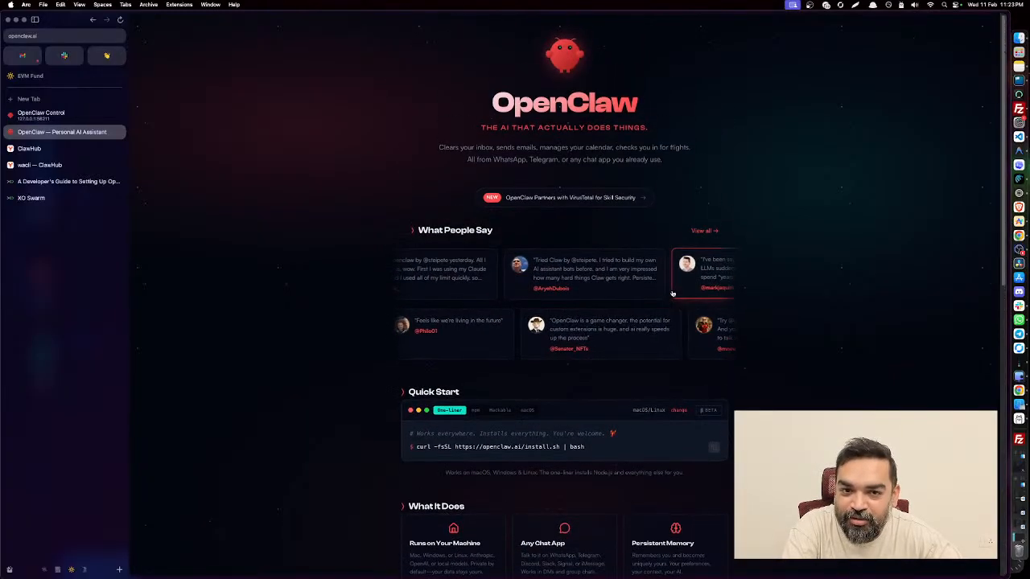
Return to the beginning of the developer's guide to setting up Open Claw in XO.
left_click(93, 182)
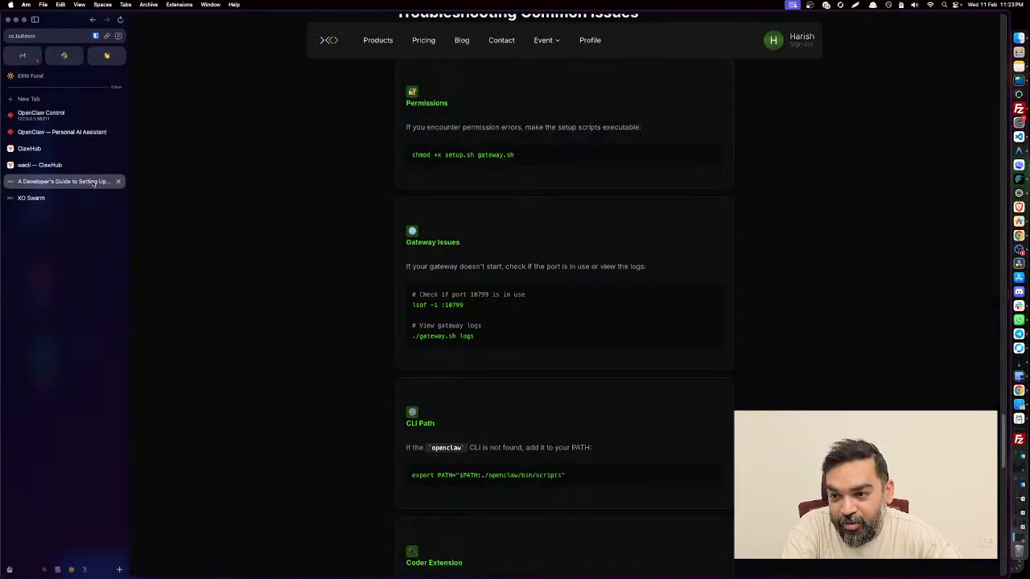
scroll(384, 255, "up", 20)
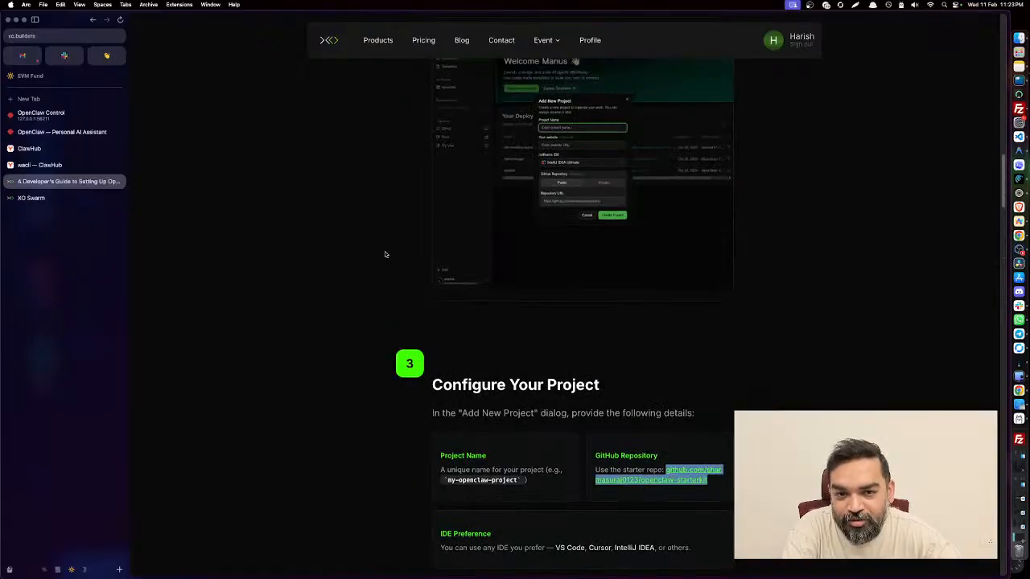
scroll(385, 254, "up", 10)
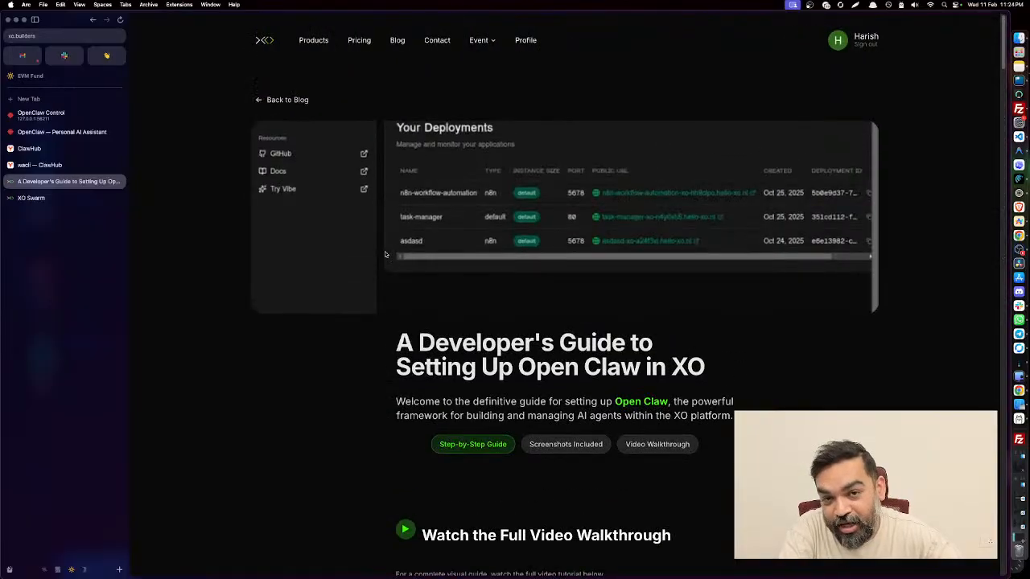